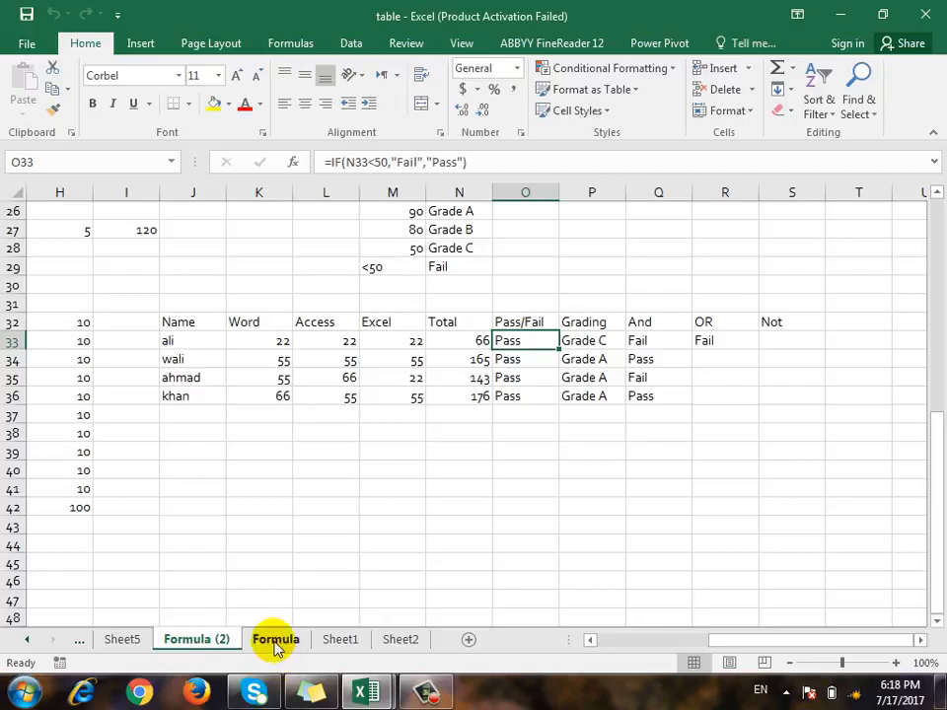
Step: Review the function examples and grade table on the Formula sheet, then return to the Formula (2) sheet
left_click(275, 643)
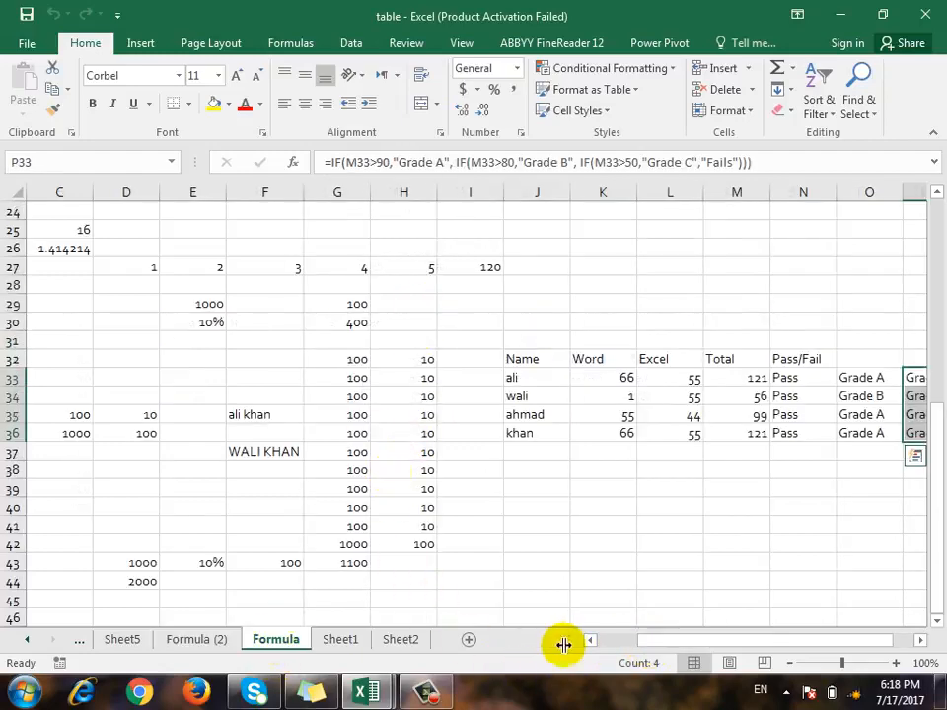
left_click_drag(651, 649, 553, 649)
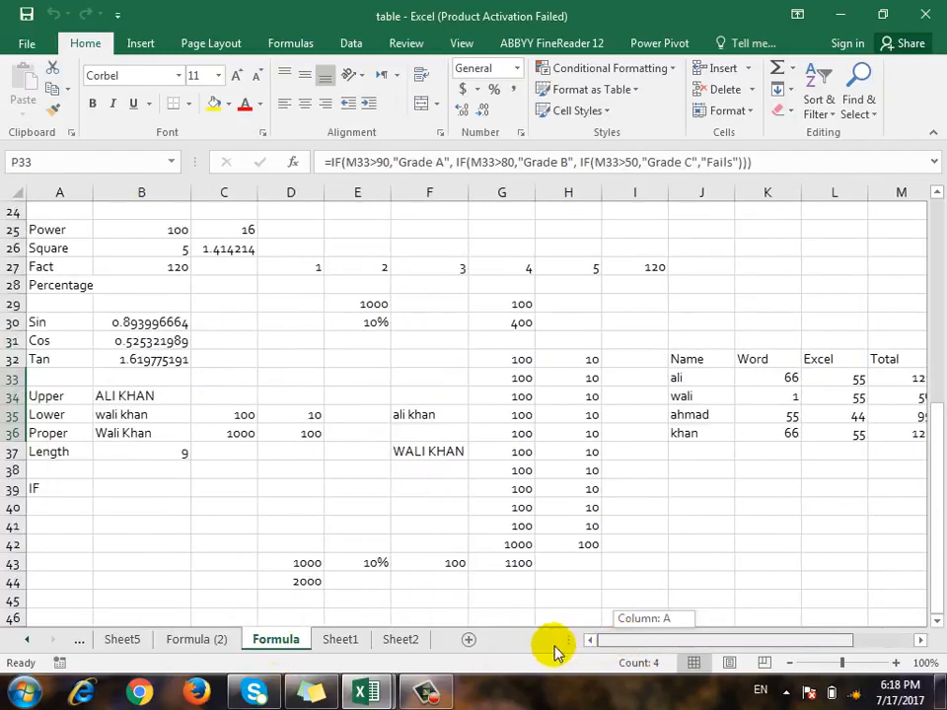
scroll(169, 459, "up", 1)
scroll(171, 457, "up", 6)
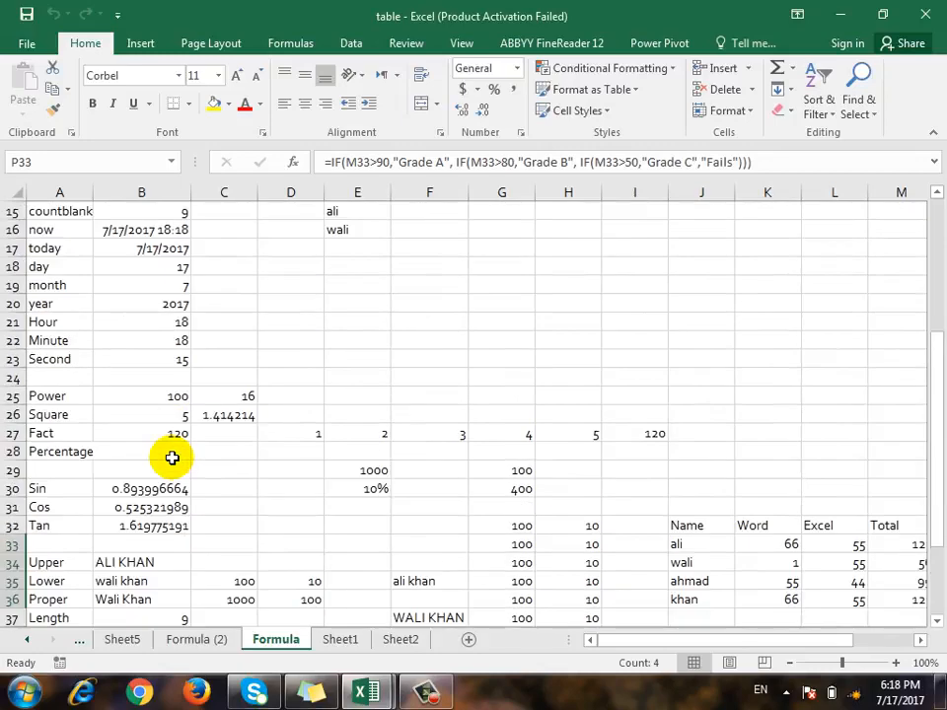
scroll(172, 458, "down", 9)
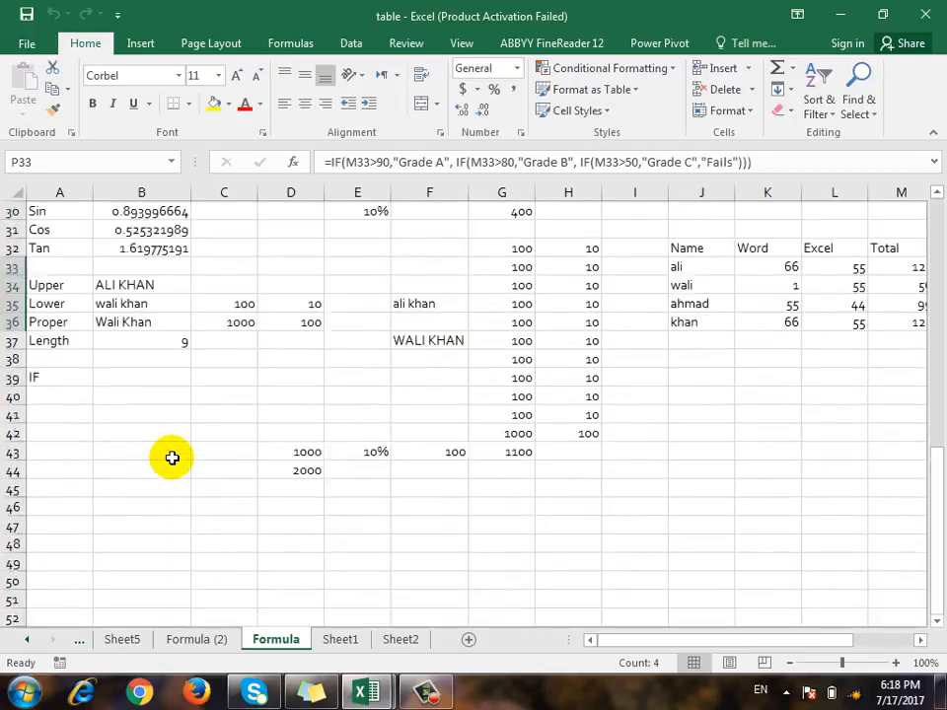
scroll(171, 458, "up", 3)
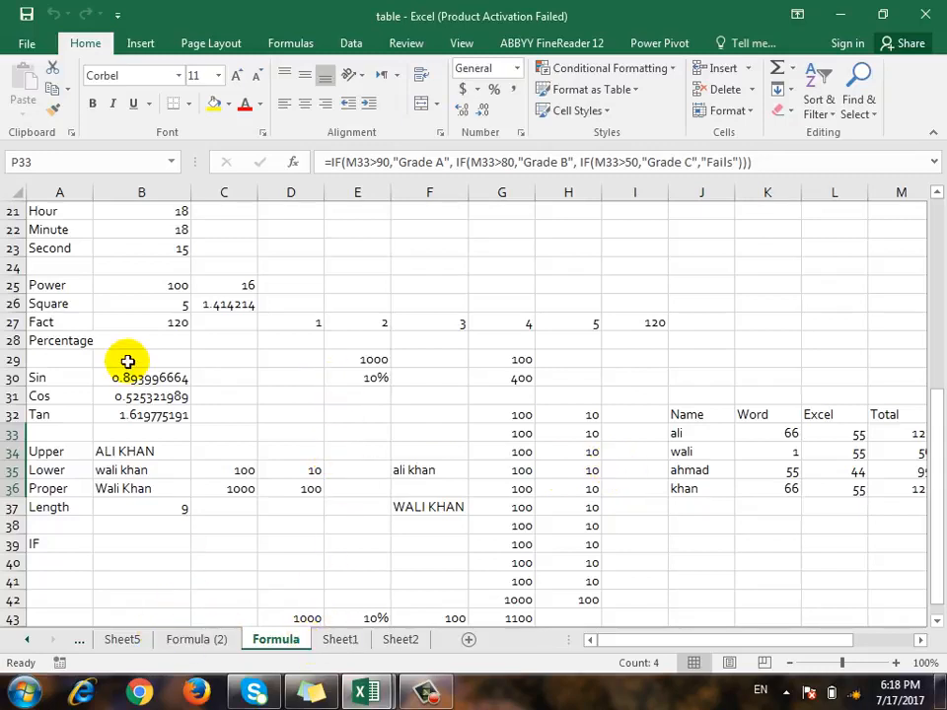
left_click(195, 639)
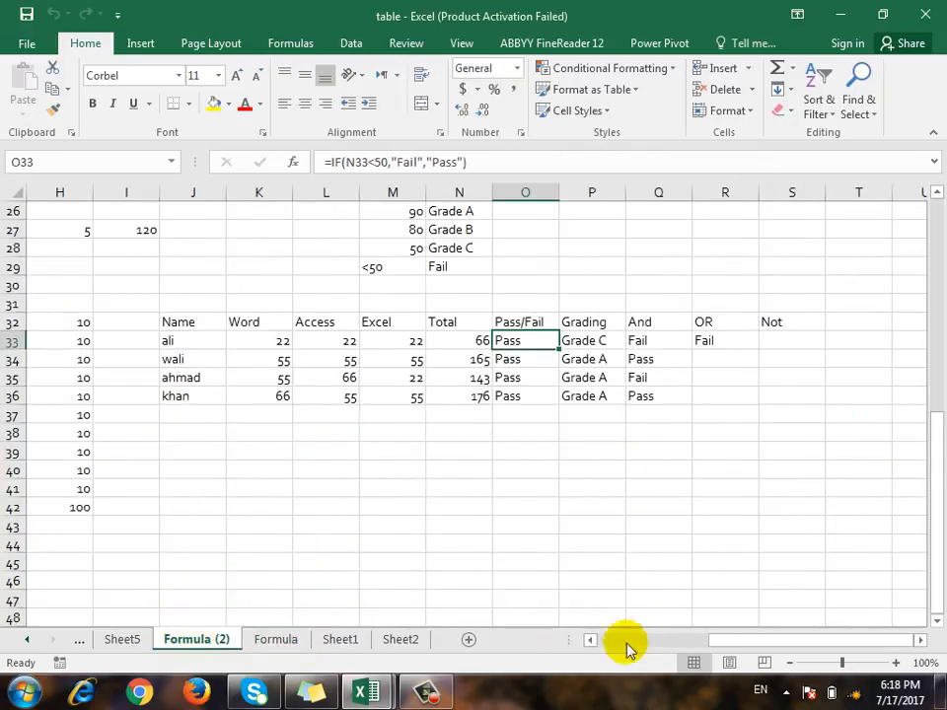
Step: Enter the numbers 5, 6 and 7 in cells H7 to H9 of Sheet2
left_click(414, 639)
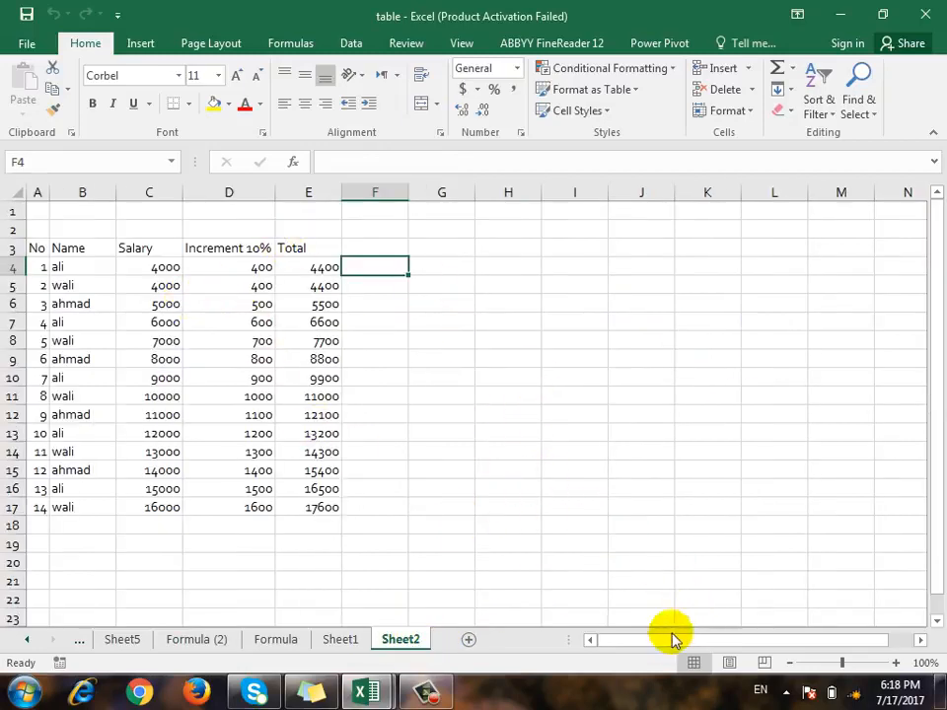
left_click_drag(672, 639, 568, 670)
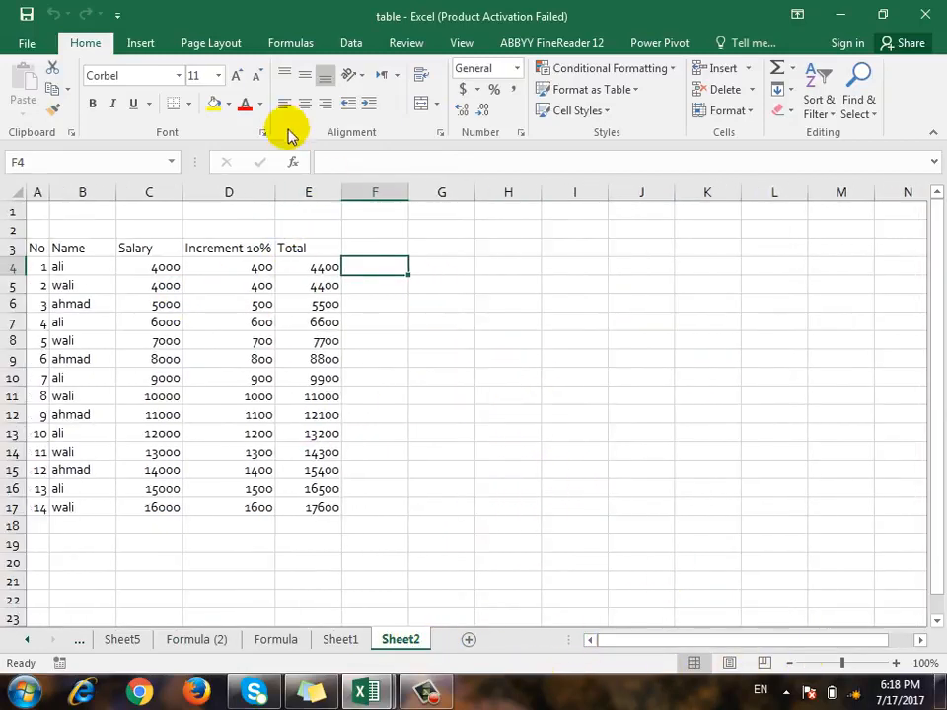
left_click(290, 43)
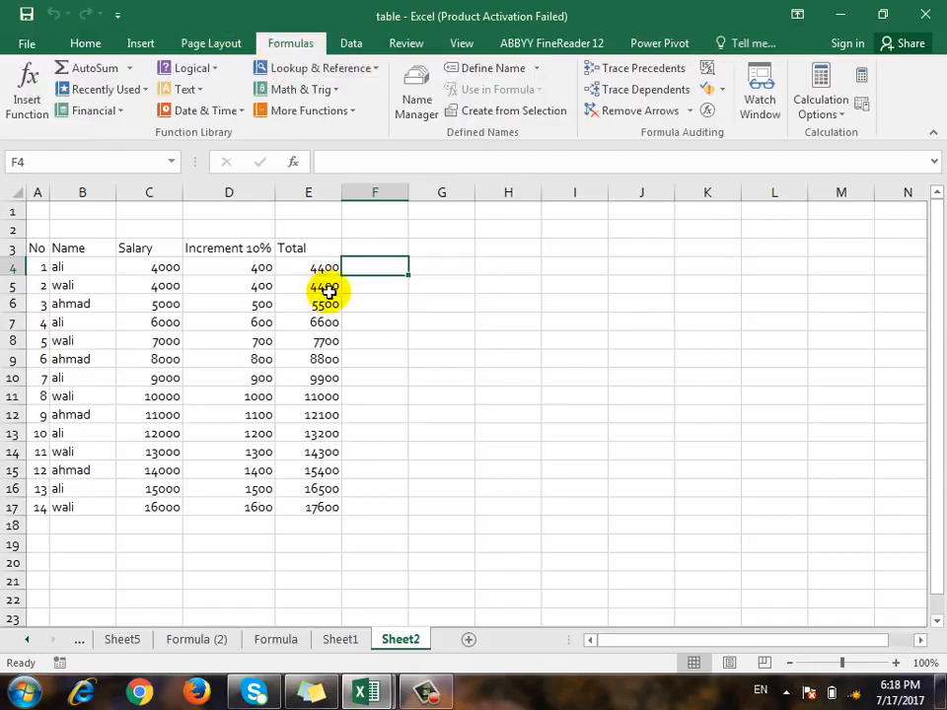
left_click(434, 362)
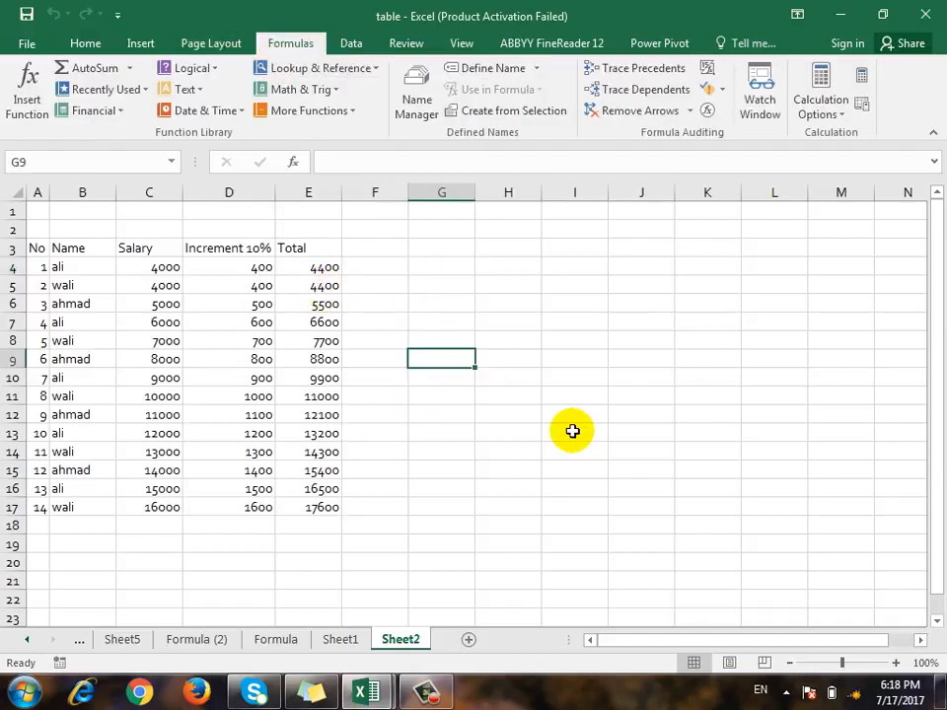
key("Up")
key("Up")
key("Right")
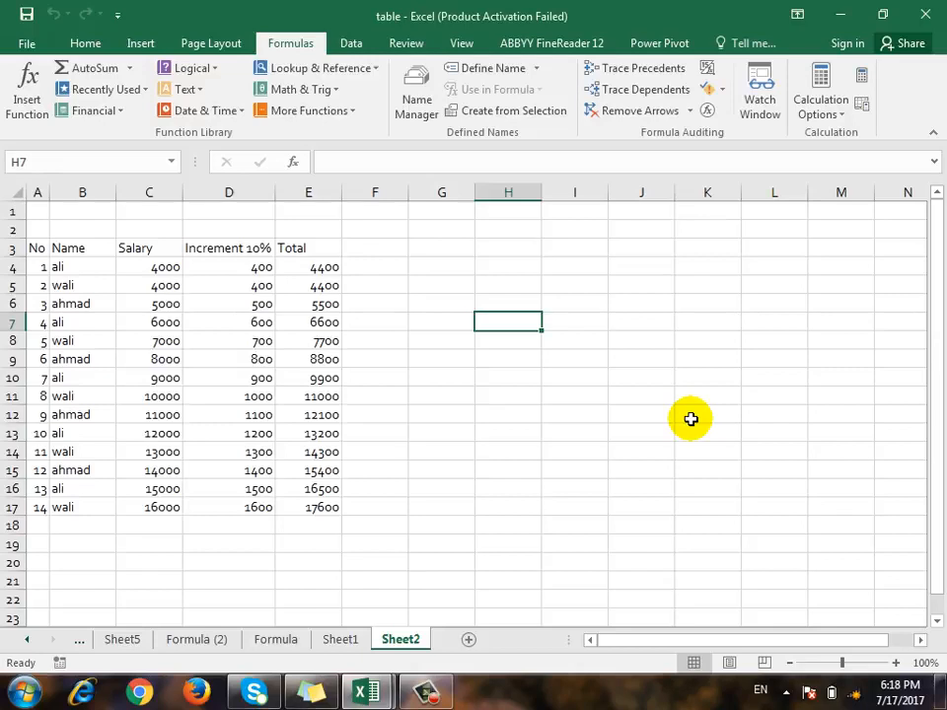
type("5")
key("Return")
type("6")
key("Return")
type("7")
key("Return")
type("=")
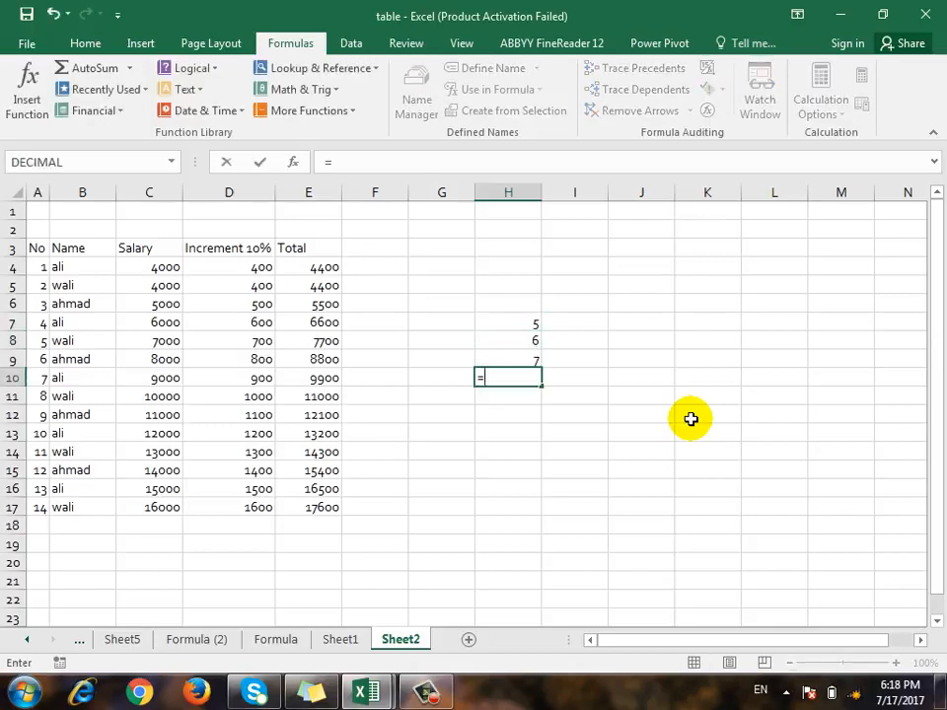
type("sum")
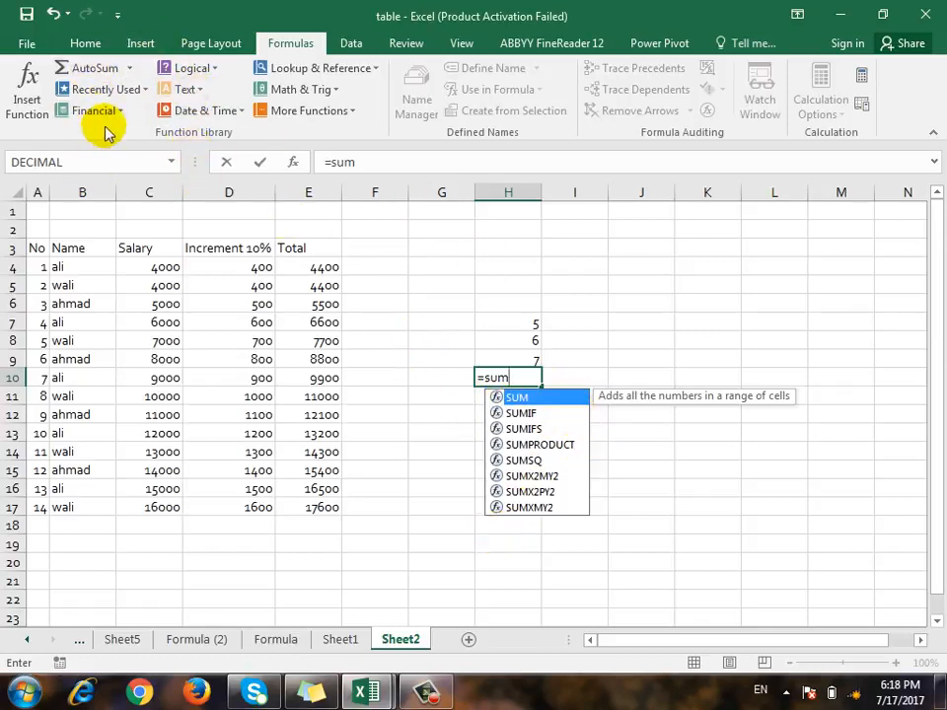
key("Escape")
key("Escape")
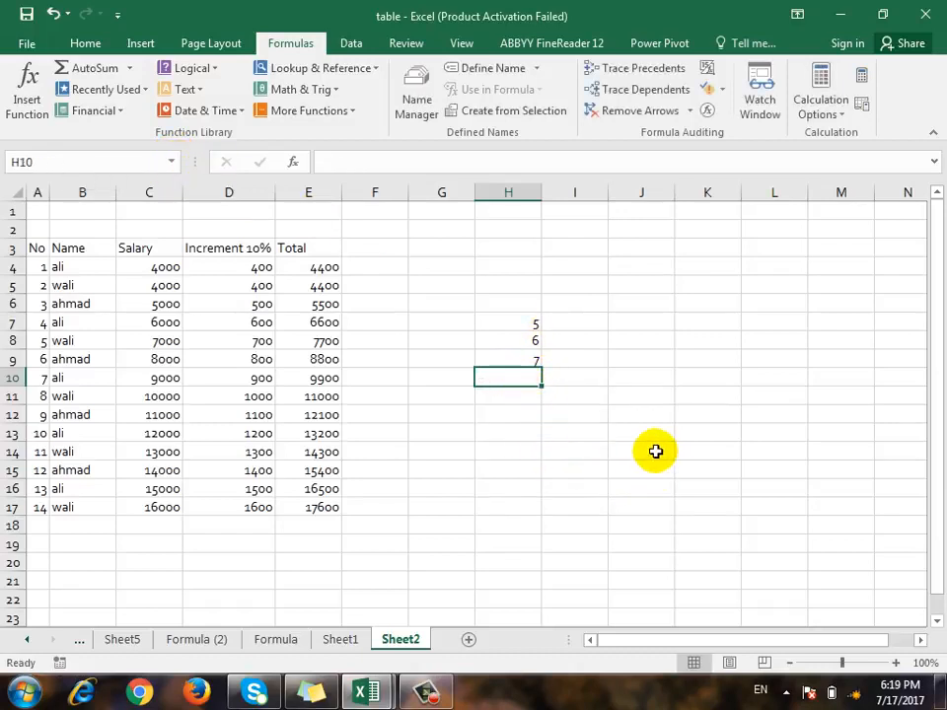
Step: Insert an AutoSum total of H7:H9 in cell H10
left_click(129, 69)
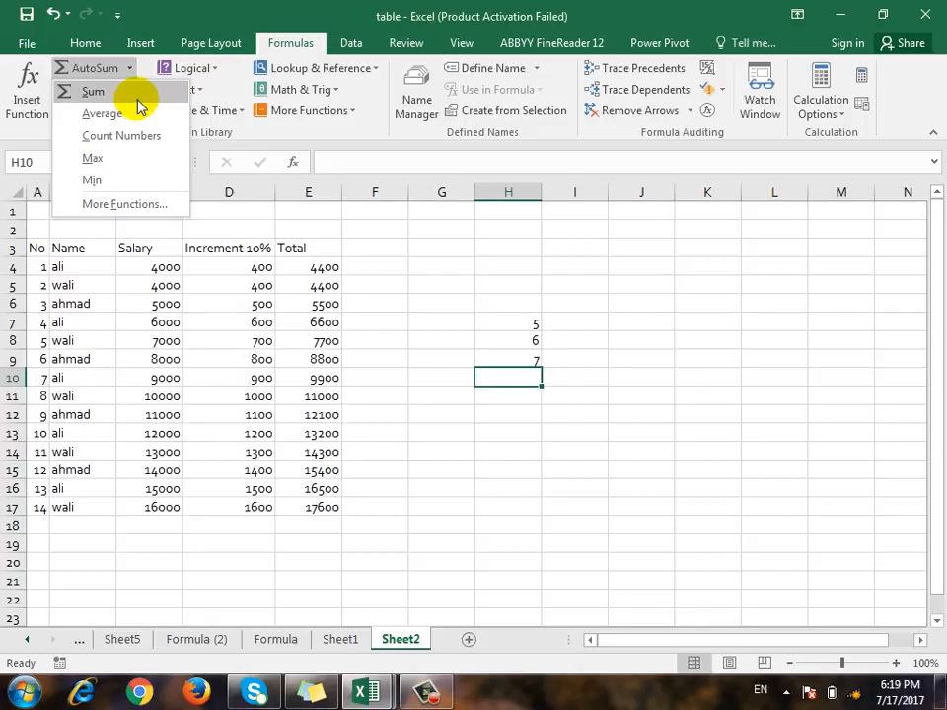
left_click(139, 93)
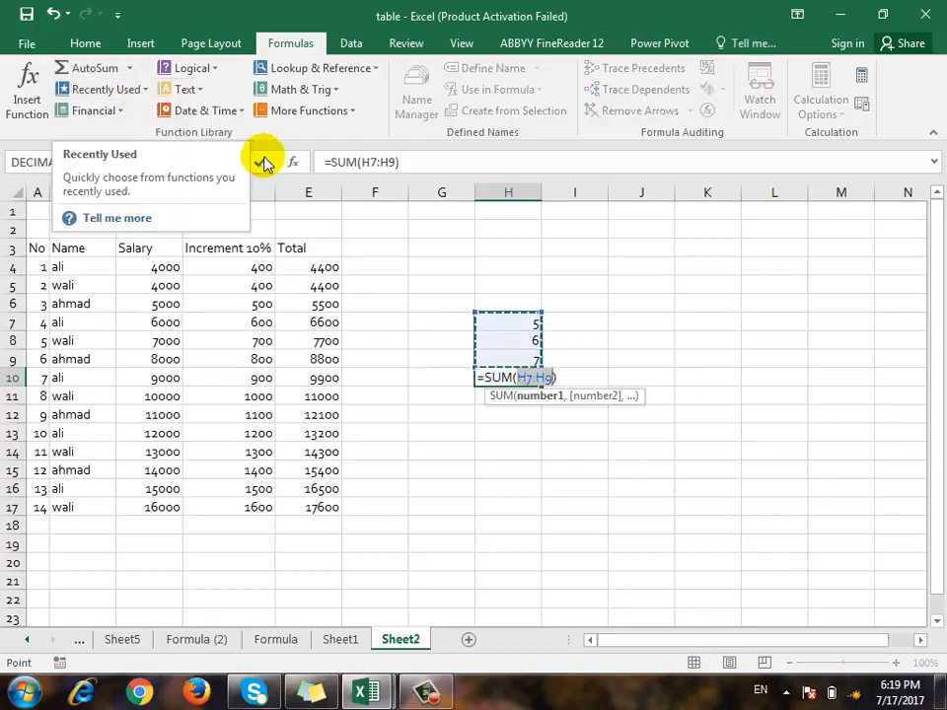
key("Return")
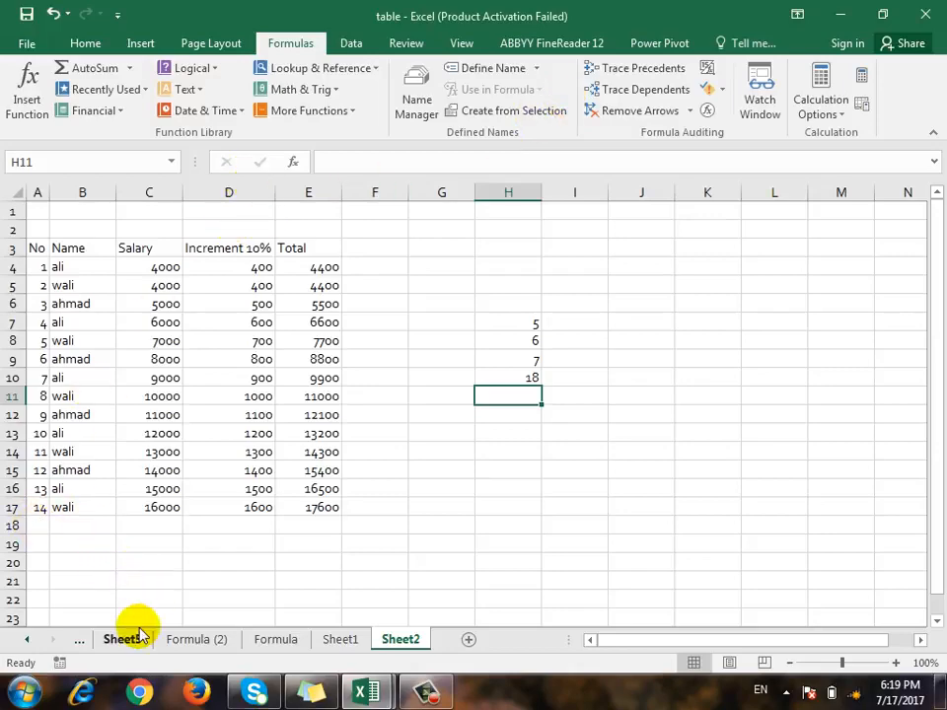
Step: On the Formula (2) sheet, examine which functions the AutoSum, Recently Used and Financial categories offer
left_click(170, 641)
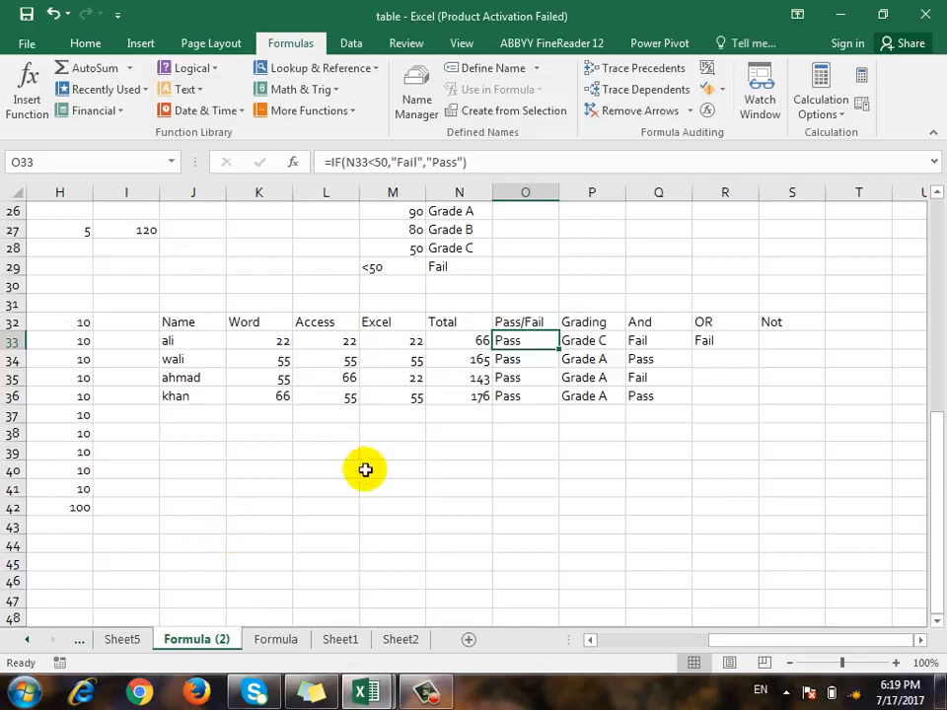
left_click(129, 68)
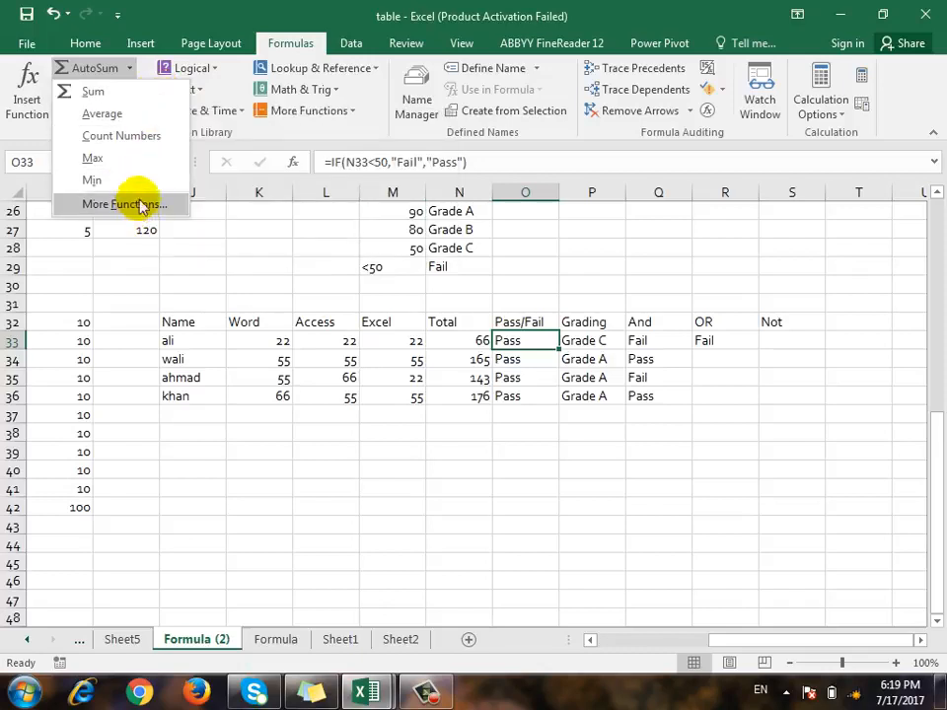
left_click(131, 73)
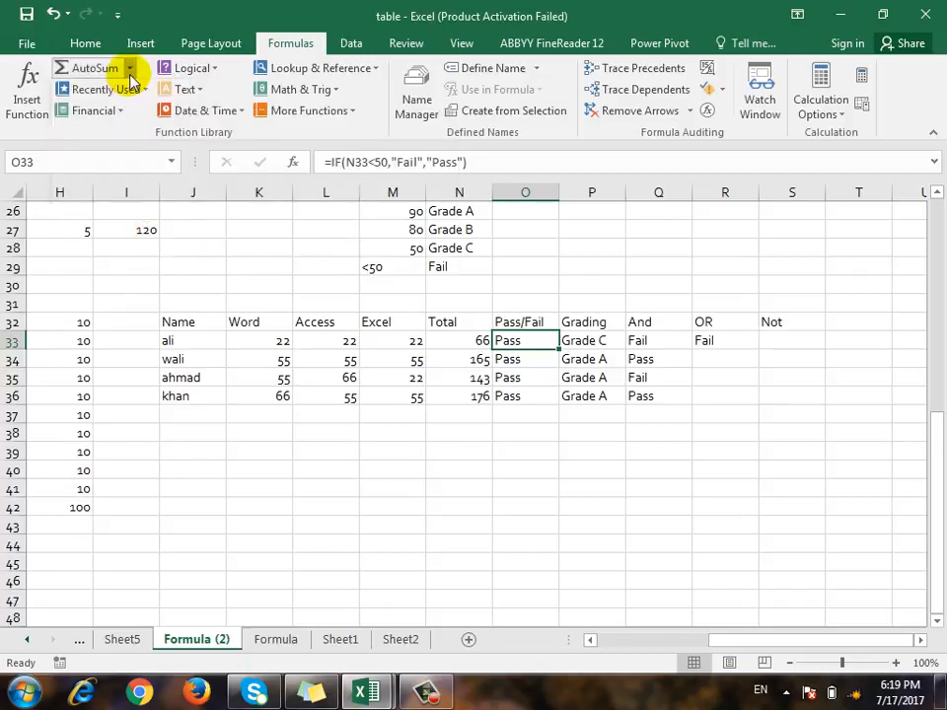
left_click(136, 89)
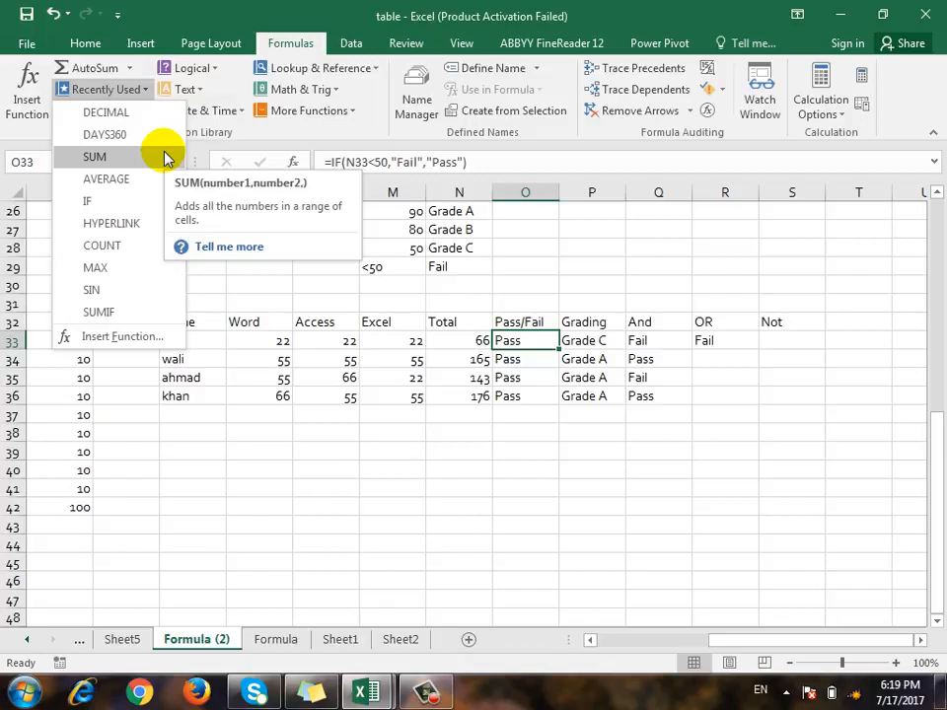
left_click(144, 90)
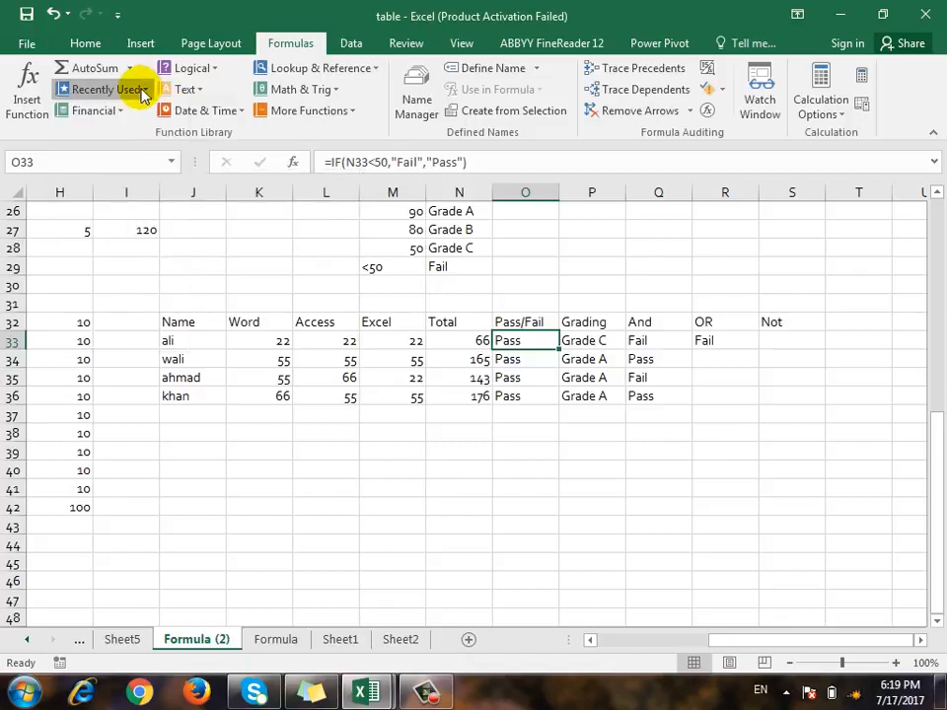
left_click(116, 109)
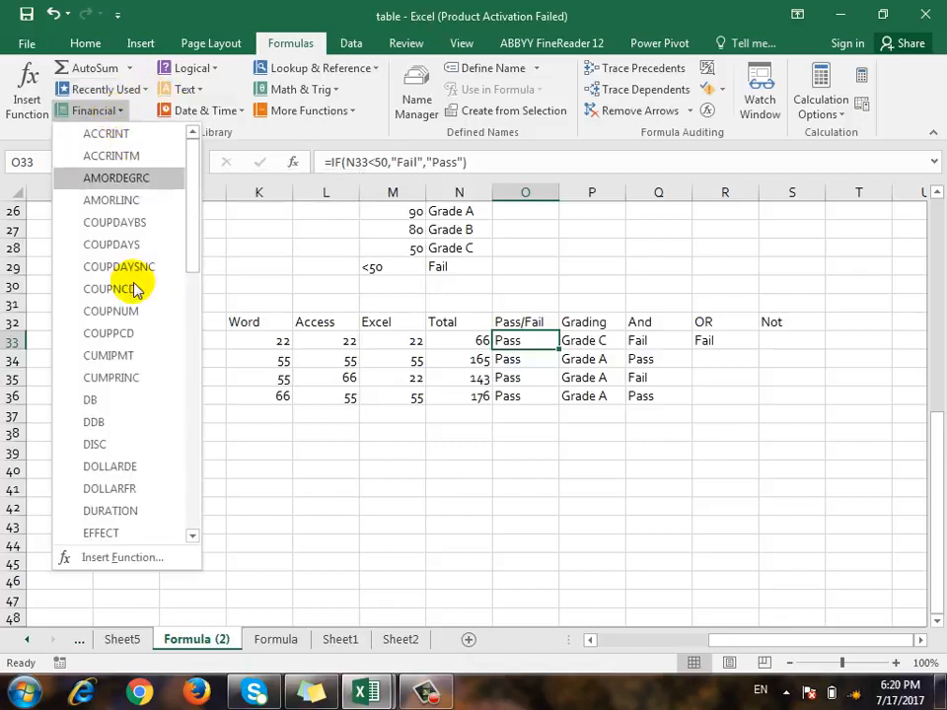
mouse_move(201, 173)
left_mouse_down()
mouse_move(192, 217)
mouse_move(206, 244)
mouse_move(204, 313)
mouse_move(187, 454)
mouse_move(209, 151)
left_mouse_up()
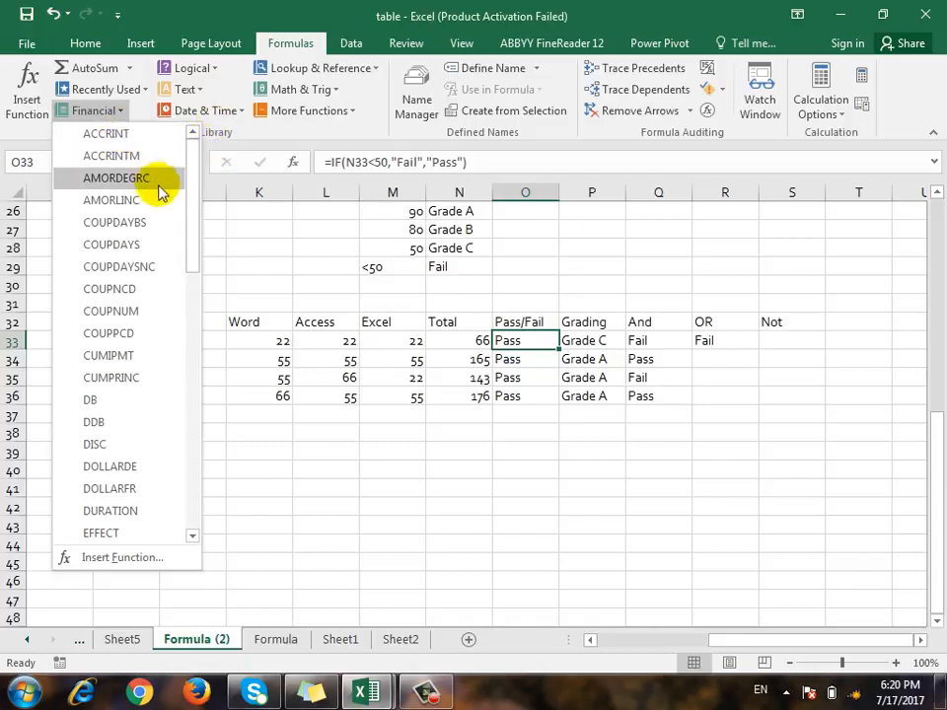
left_click_drag(206, 218, 276, 121)
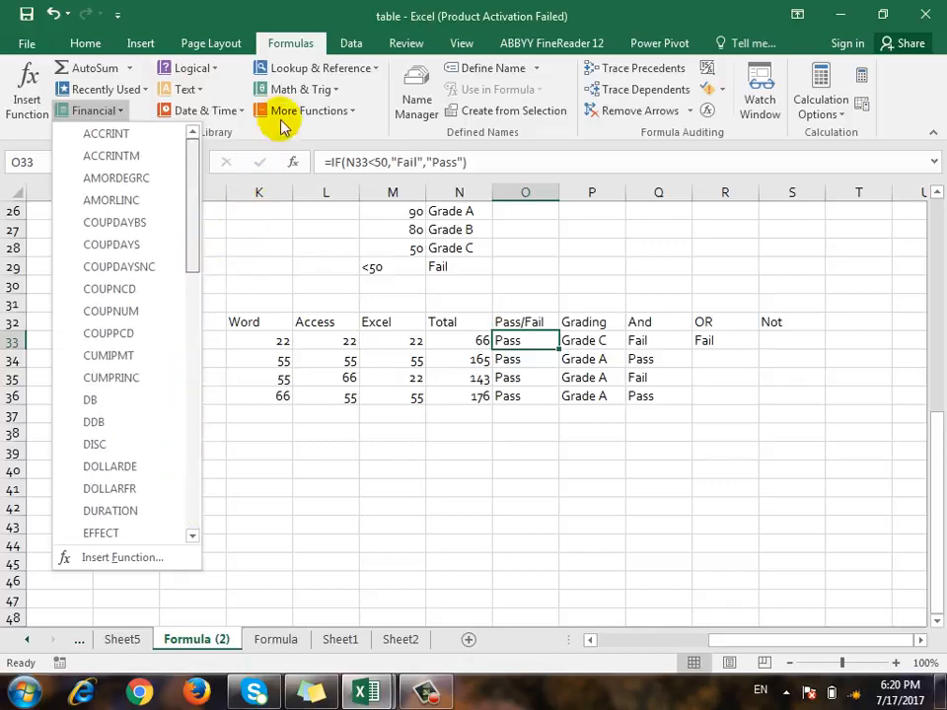
Step: Examine which functions the Logical, Text and Date & Time categories offer
left_click(219, 69)
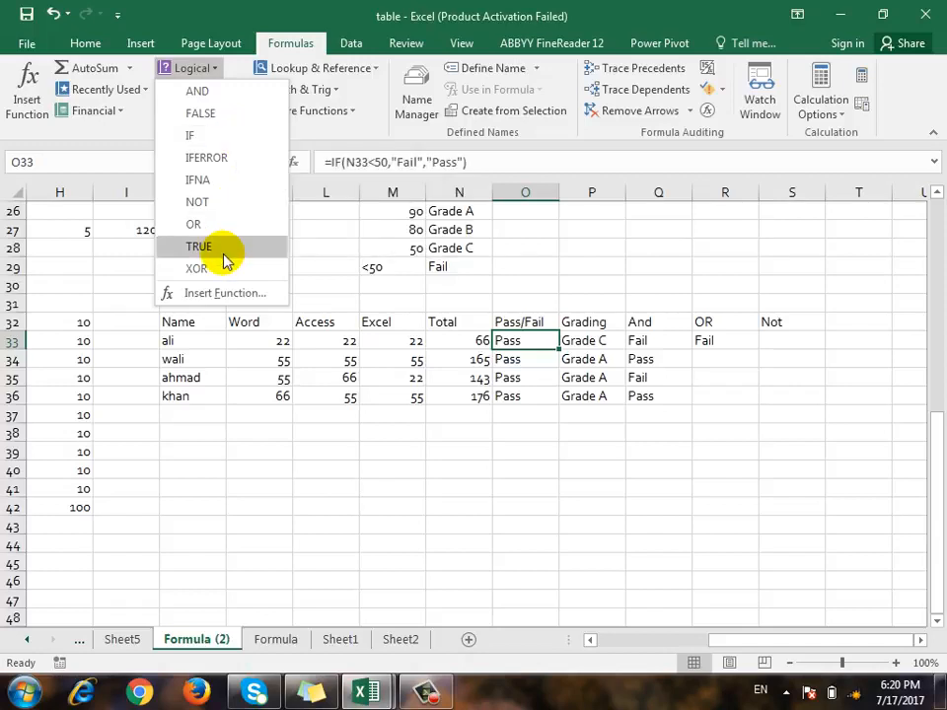
left_click(211, 70)
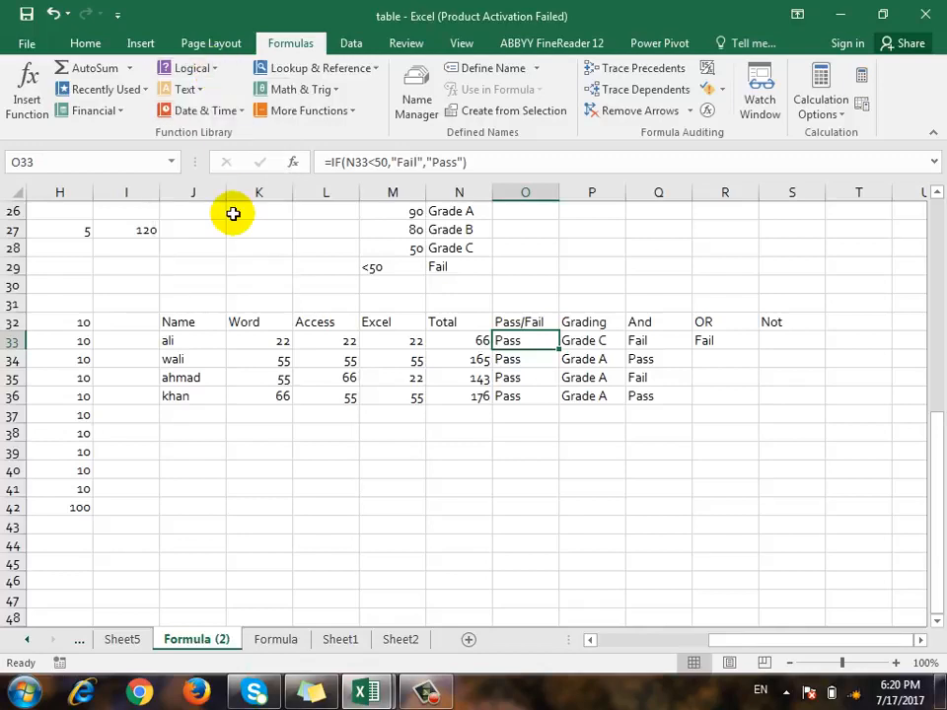
left_click(200, 90)
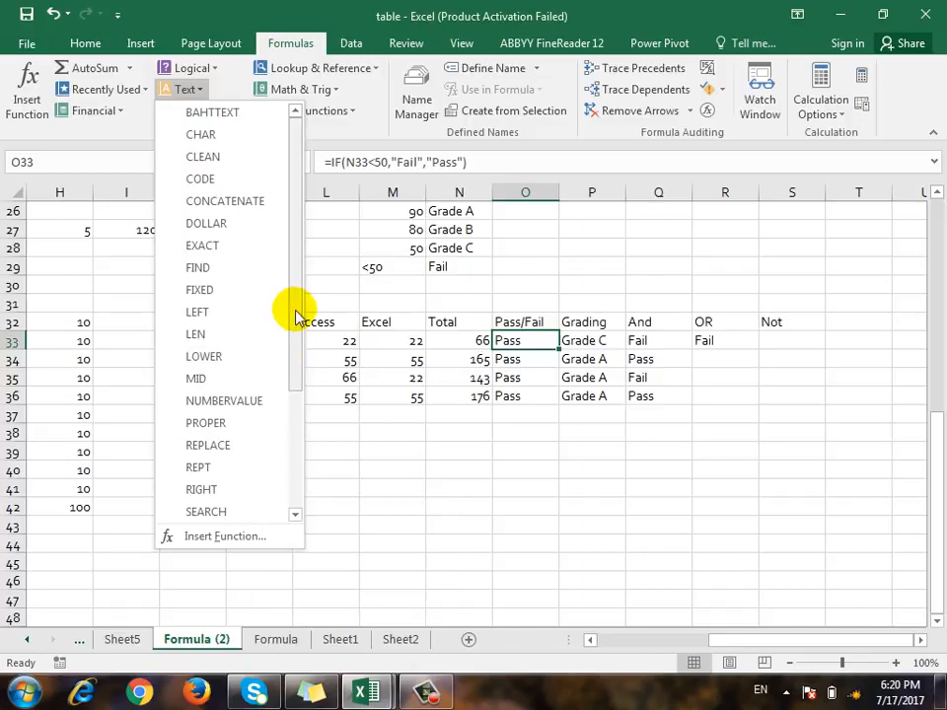
left_click_drag(296, 317, 275, 180)
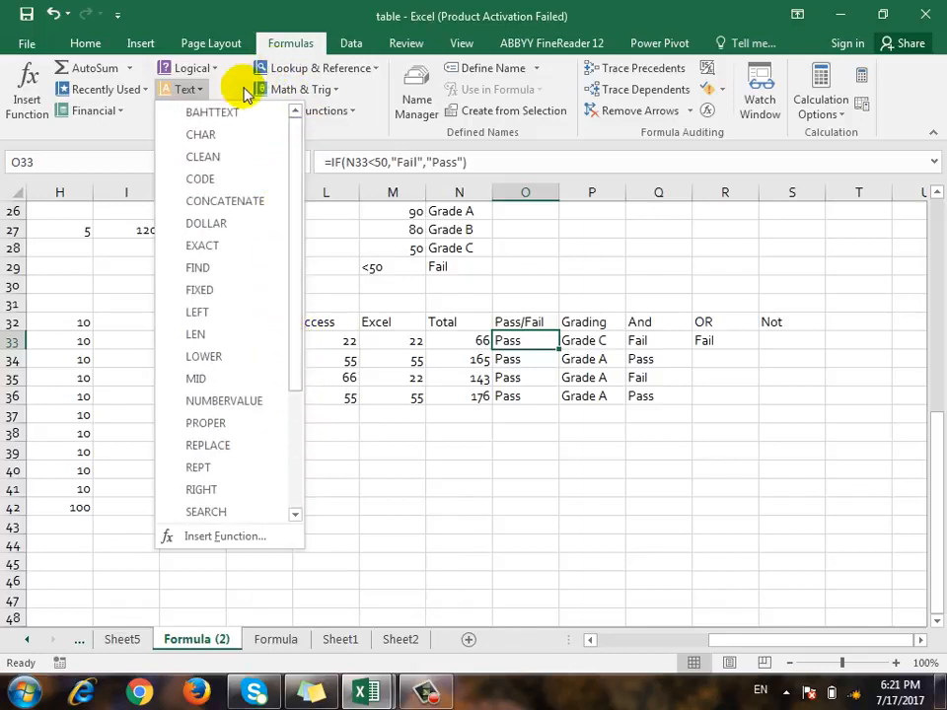
left_click(204, 93)
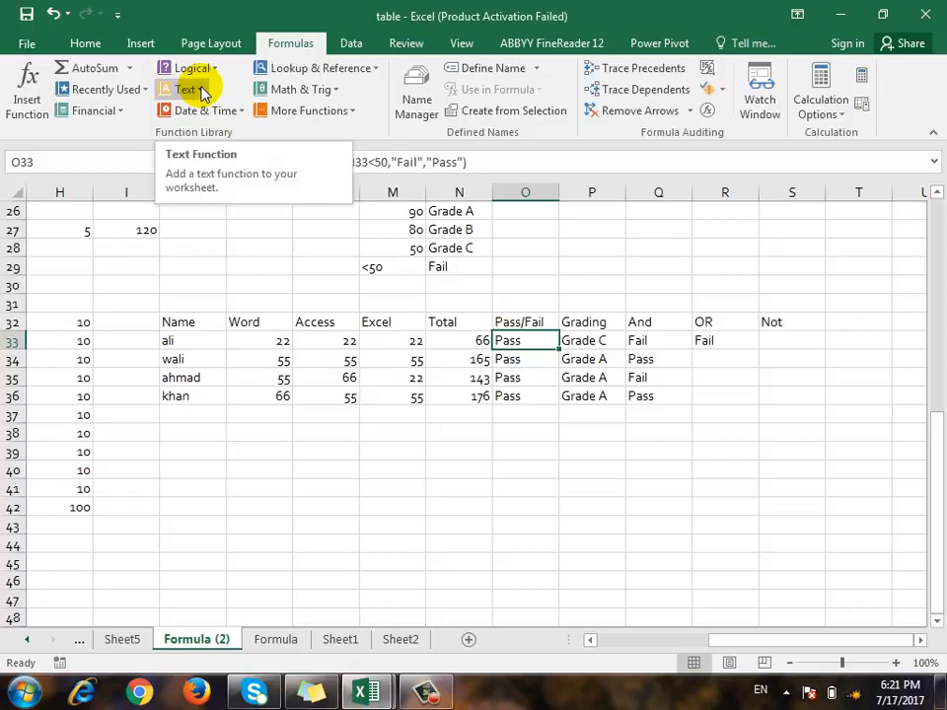
left_click(243, 111)
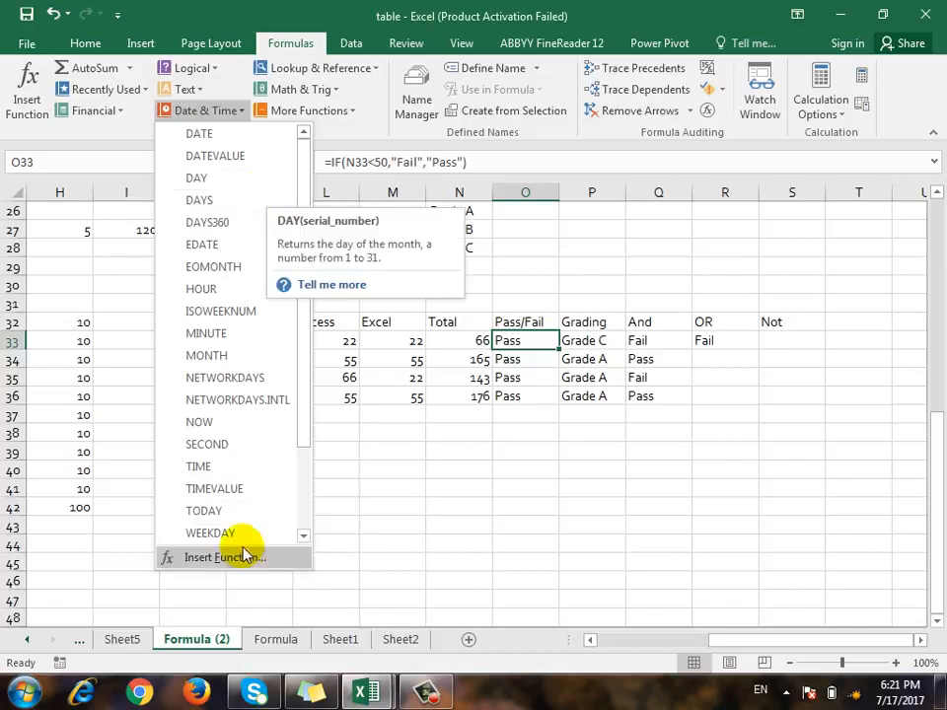
left_click(246, 112)
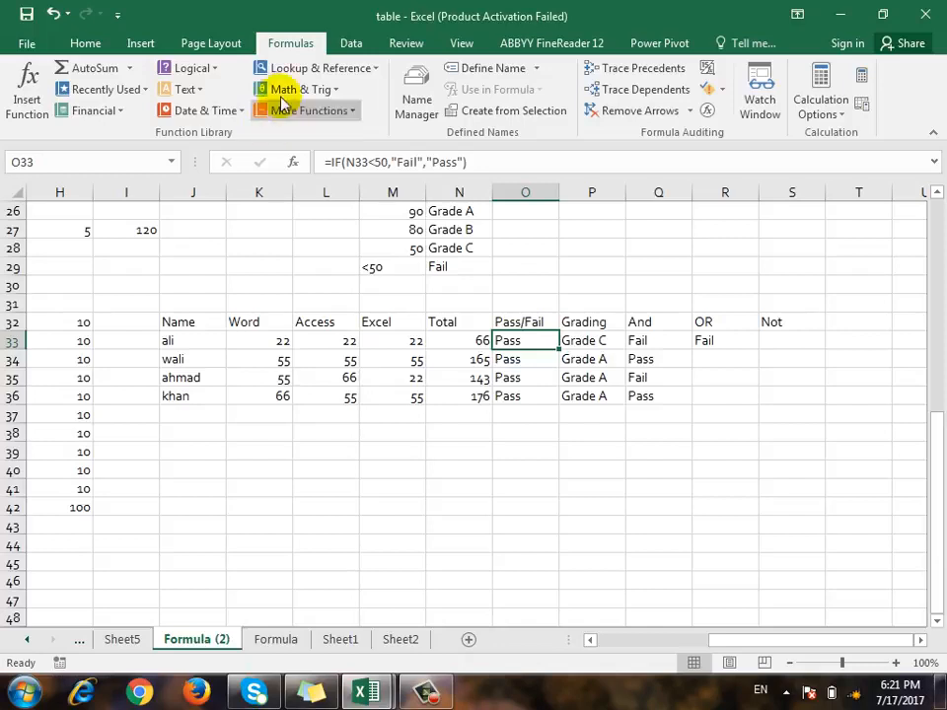
Step: Examine which functions the Math & Trig category offers without inserting any
left_click(337, 91)
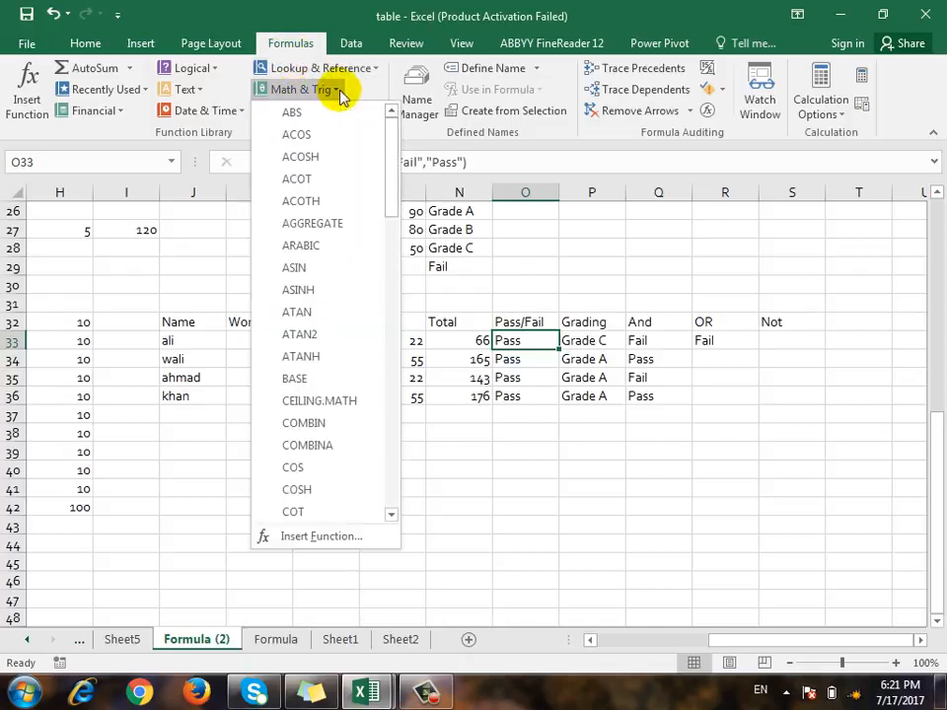
left_click(339, 92)
left_click(341, 93)
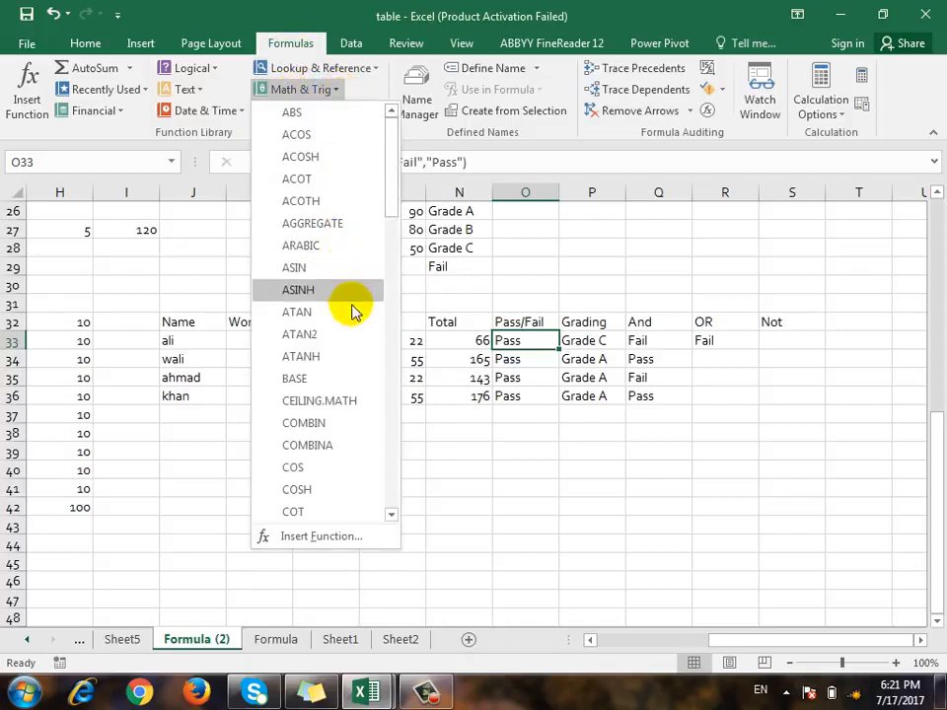
mouse_move(395, 144)
left_mouse_down()
mouse_move(387, 364)
mouse_move(398, 131)
left_mouse_up()
left_click(350, 95)
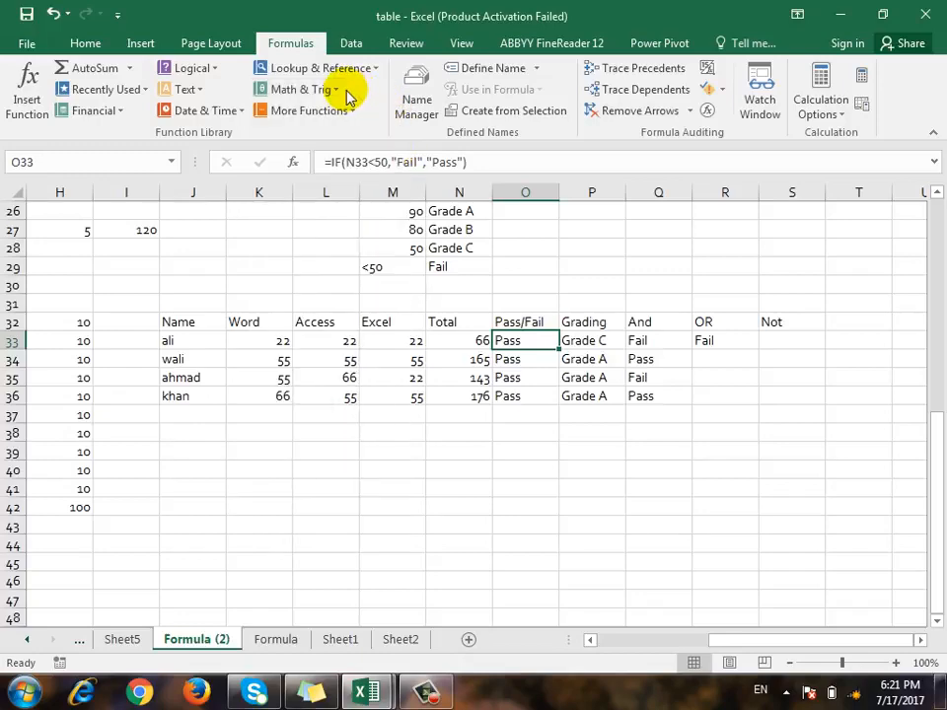
Step: Enter the partial formula =su in cell M42 of the Formula (2) sheet, checking the function suggestions
left_click(364, 511)
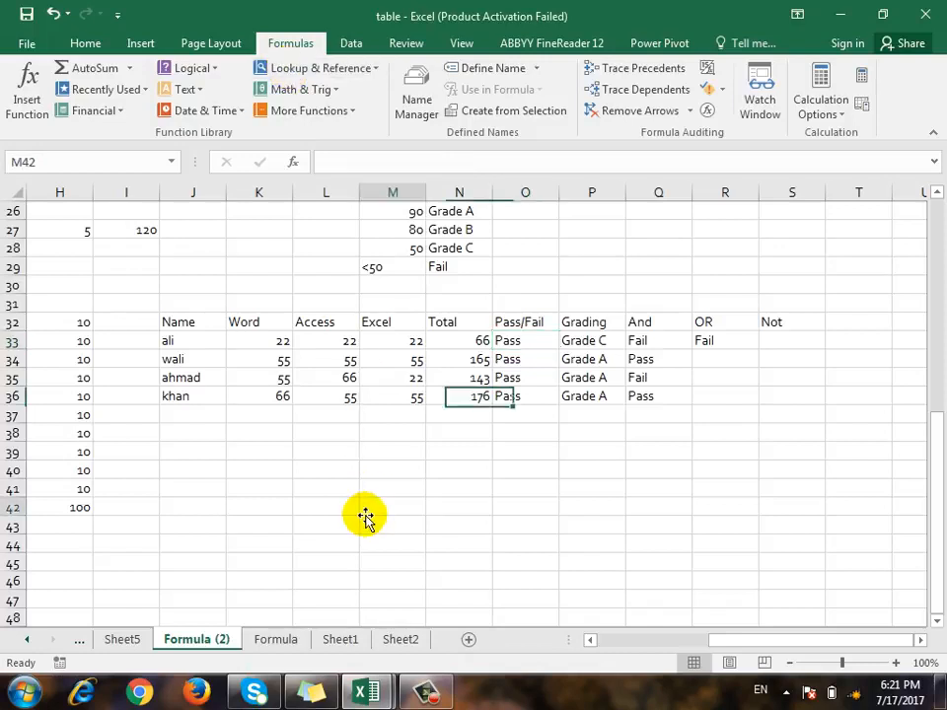
type("=su")
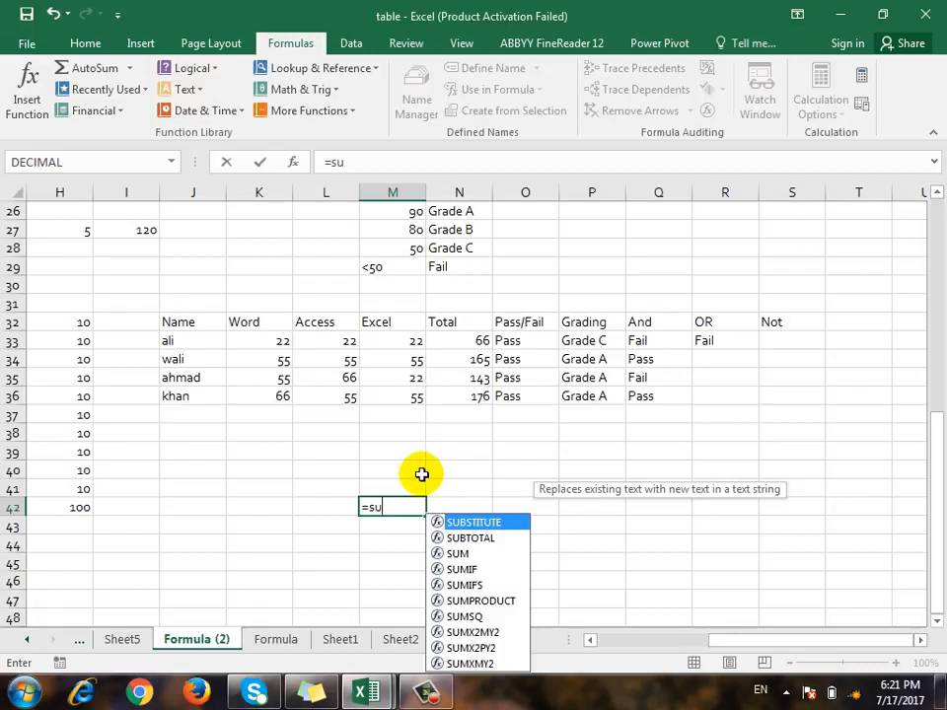
key("Escape")
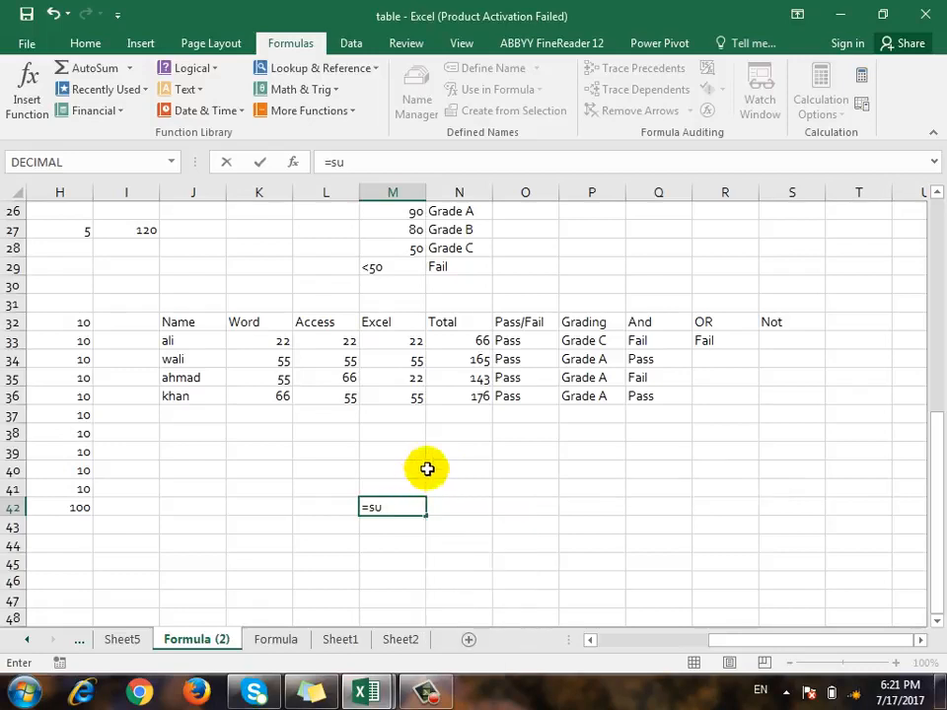
left_click(351, 496)
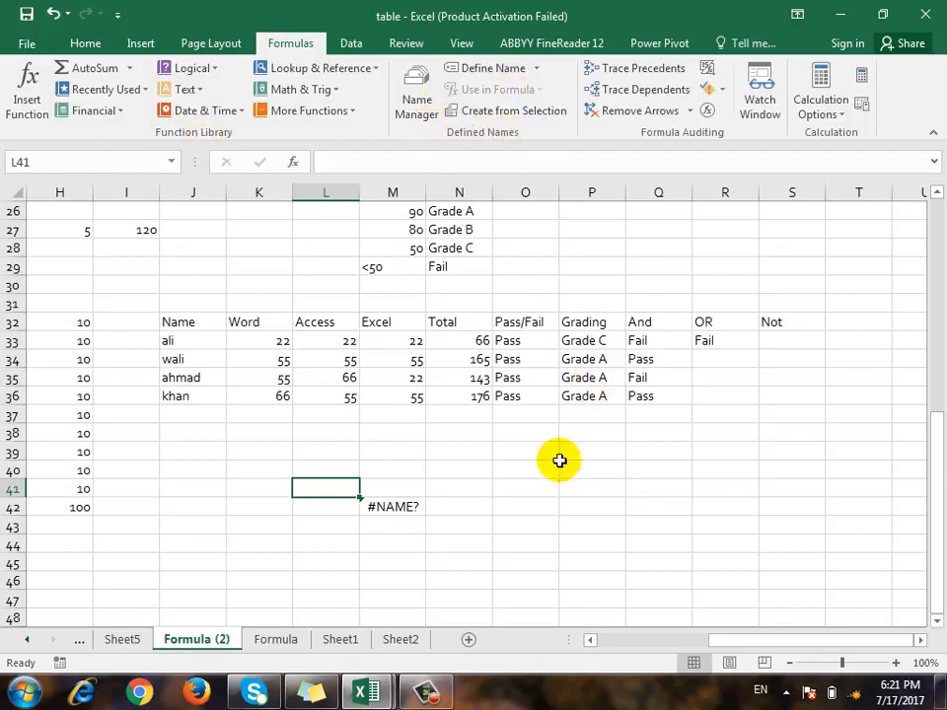
scroll(527, 429, "down", 1)
left_click(489, 488)
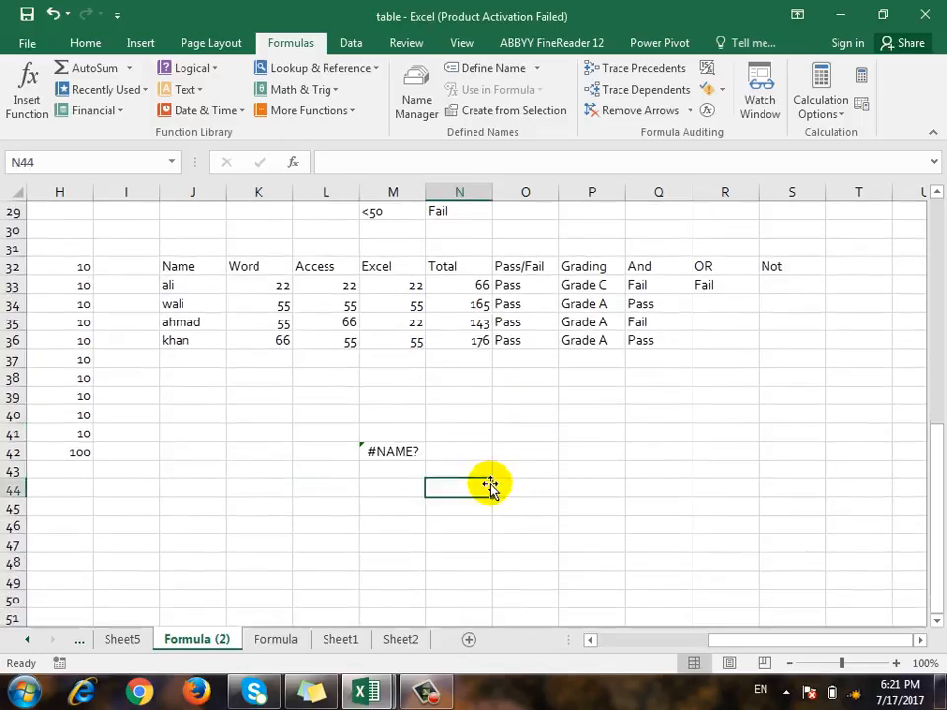
Step: On Sheet1, define the name Qty for the quantity values in F5:F23 with Workbook scope
left_click(340, 639)
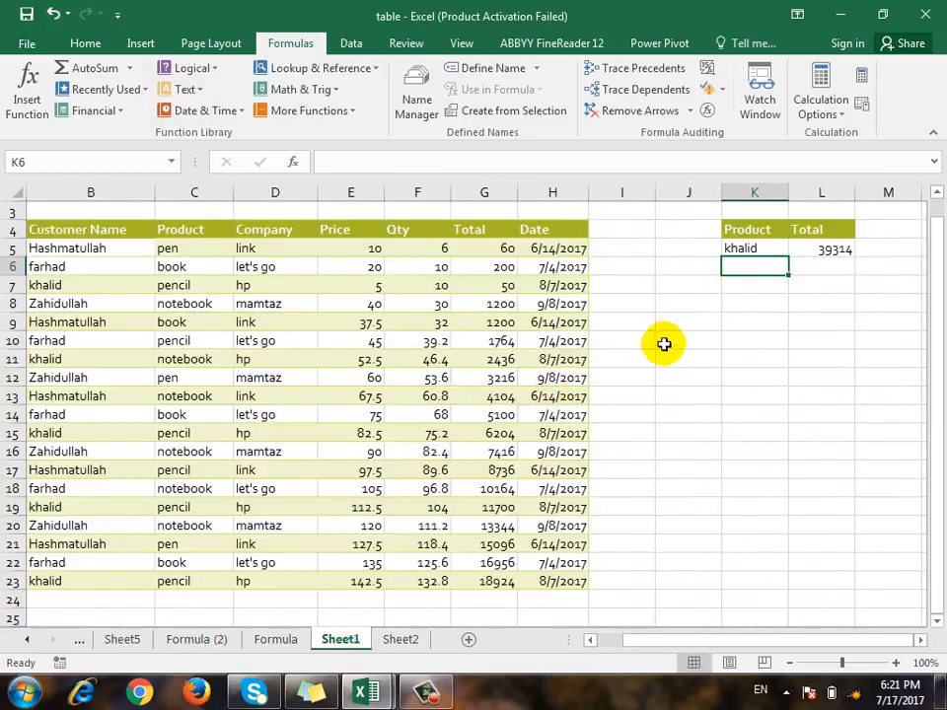
left_click(424, 235)
left_click_drag(429, 250, 435, 581)
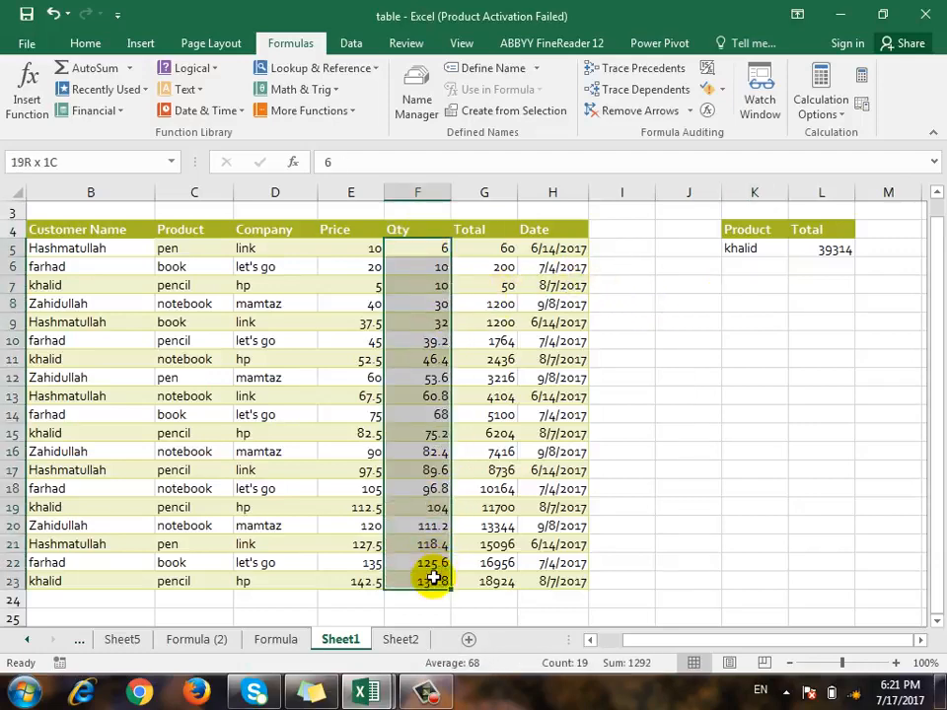
scroll(490, 433, "down", 1)
scroll(444, 296, "up", 2)
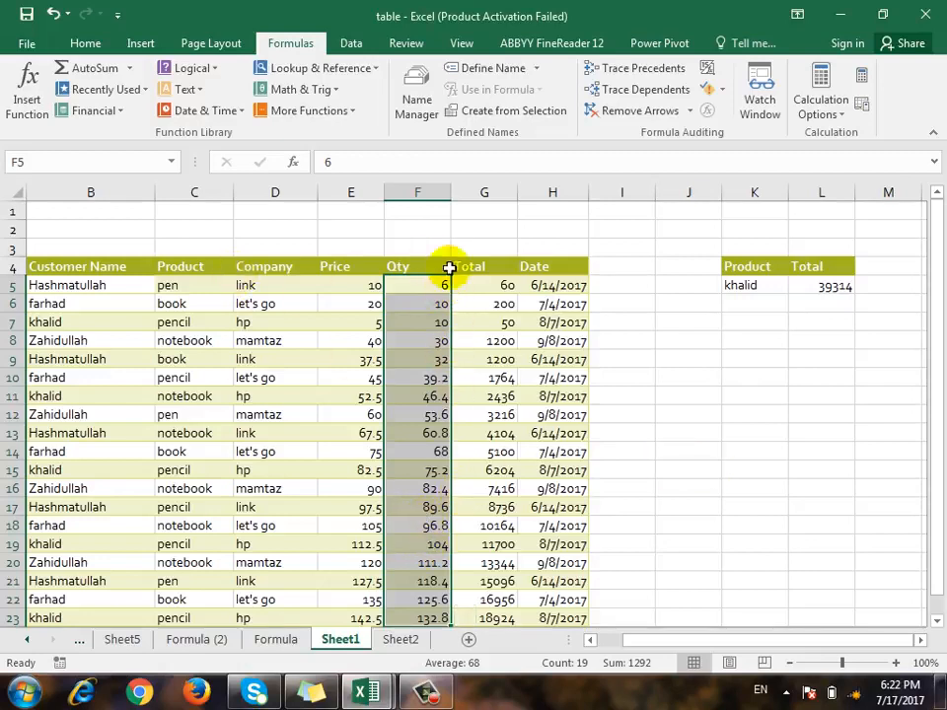
left_click(536, 69)
left_click(480, 101)
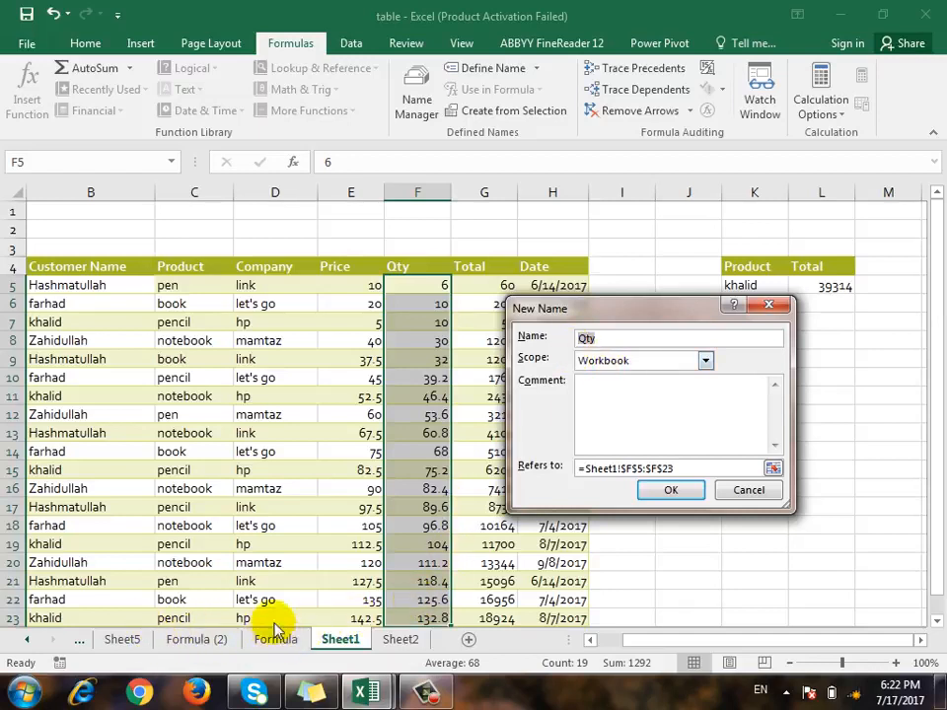
left_click(612, 360)
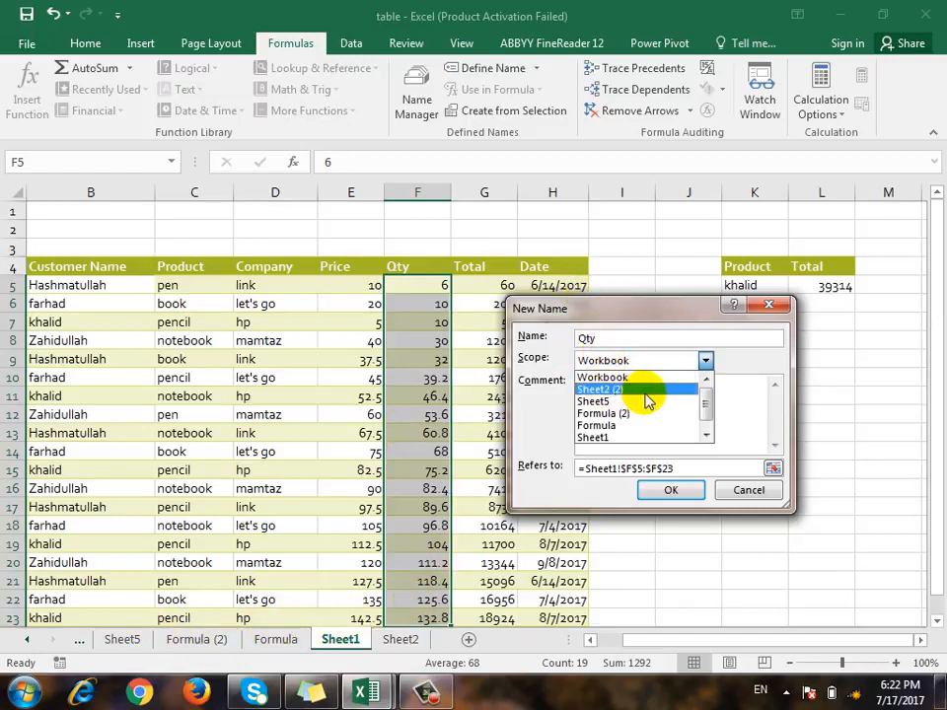
left_click(646, 312)
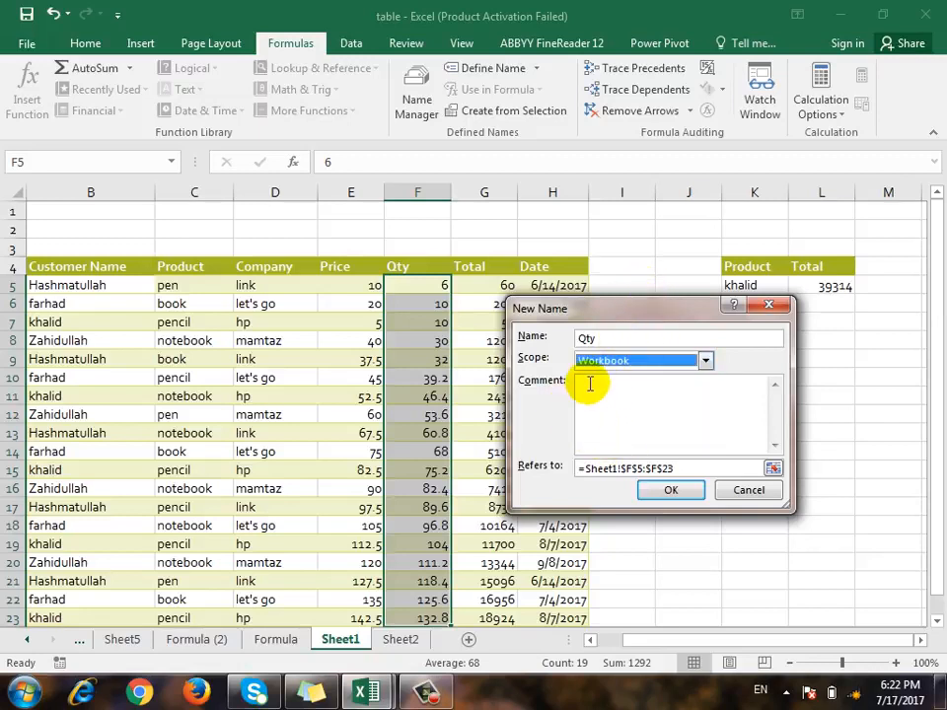
left_click(666, 490)
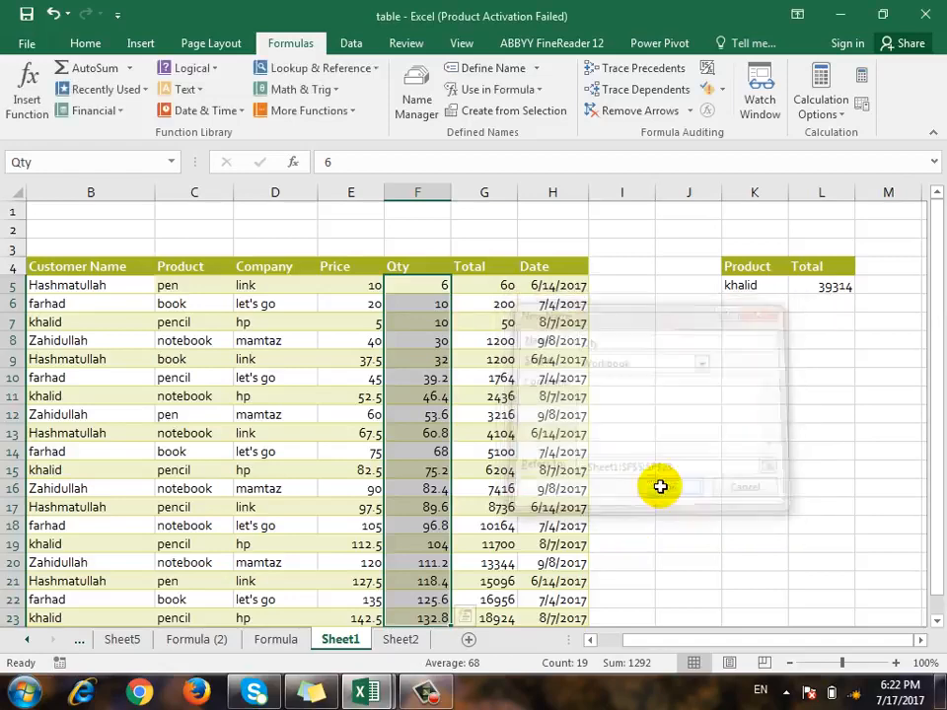
Step: Total the named quantity range in cell J26 with the formula =sum(qty)
scroll(470, 490, "down", 2)
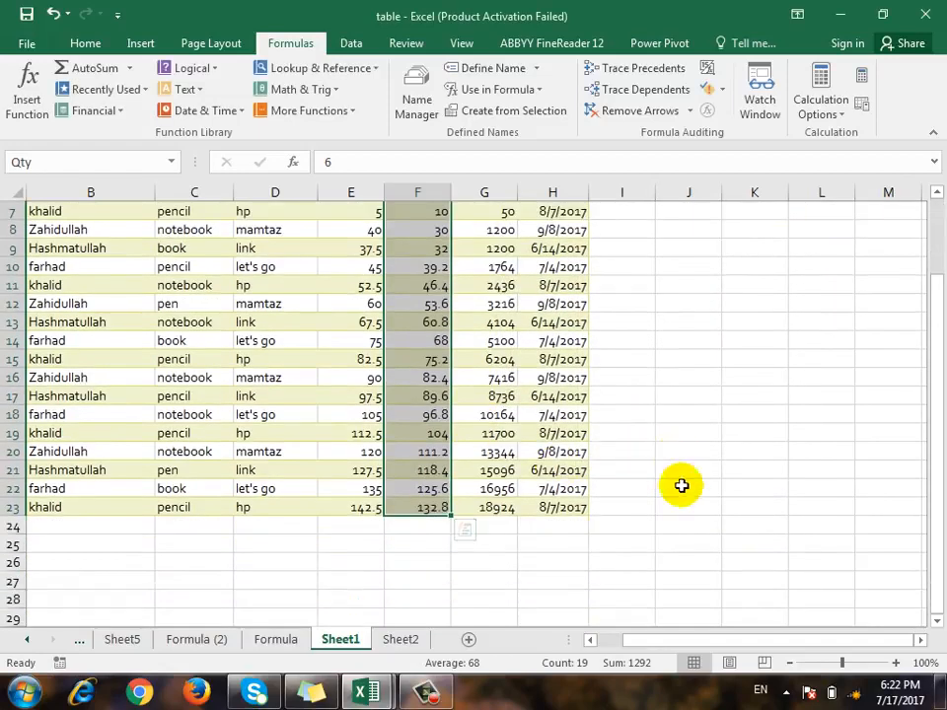
left_click(688, 526)
left_click(693, 559)
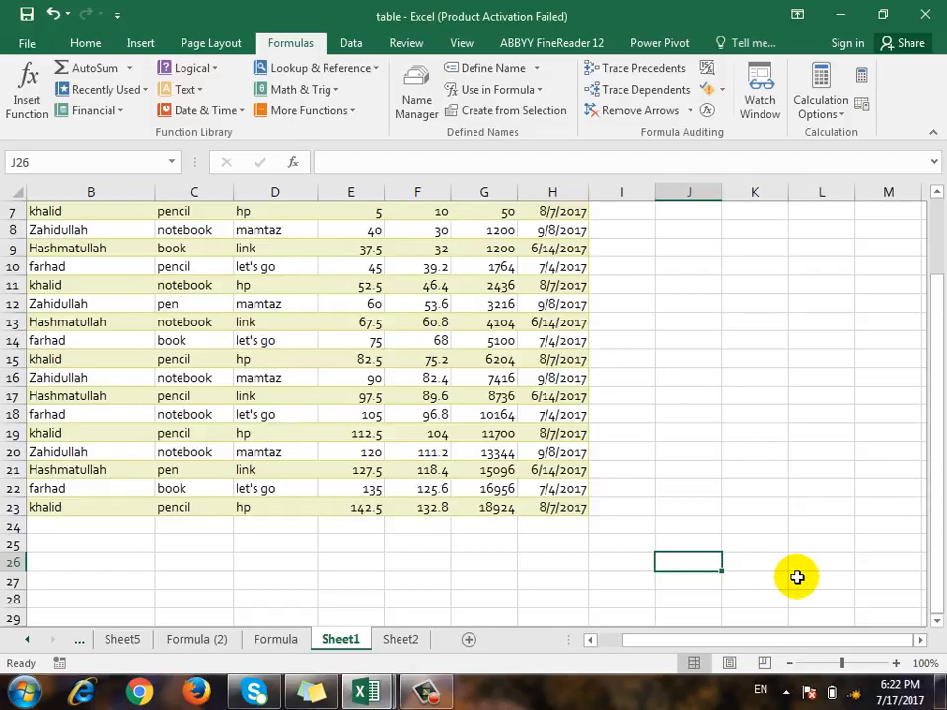
type("=sum")
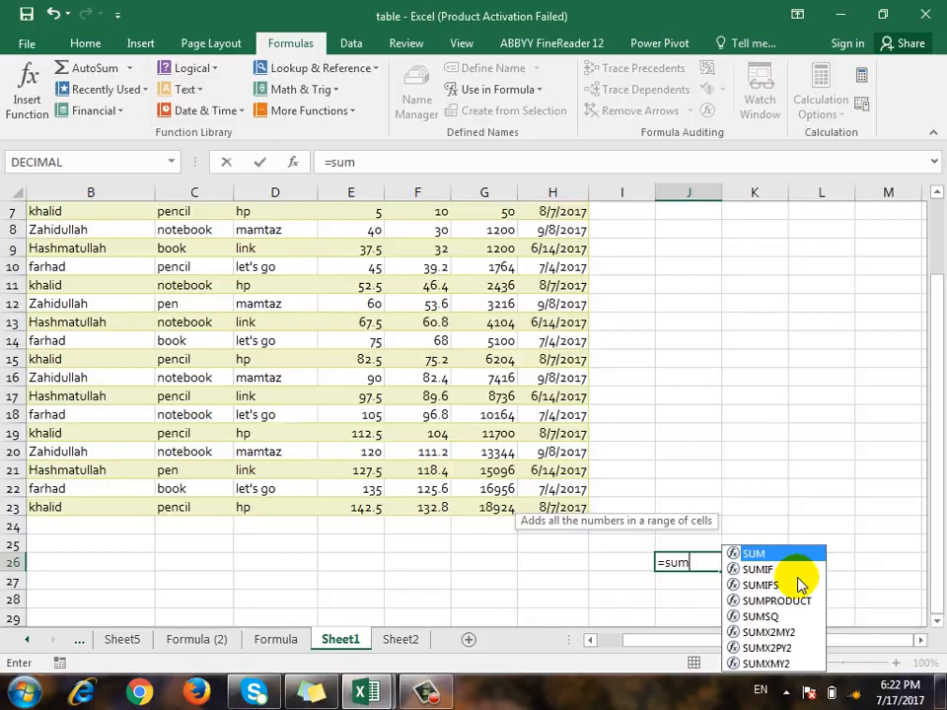
type("(")
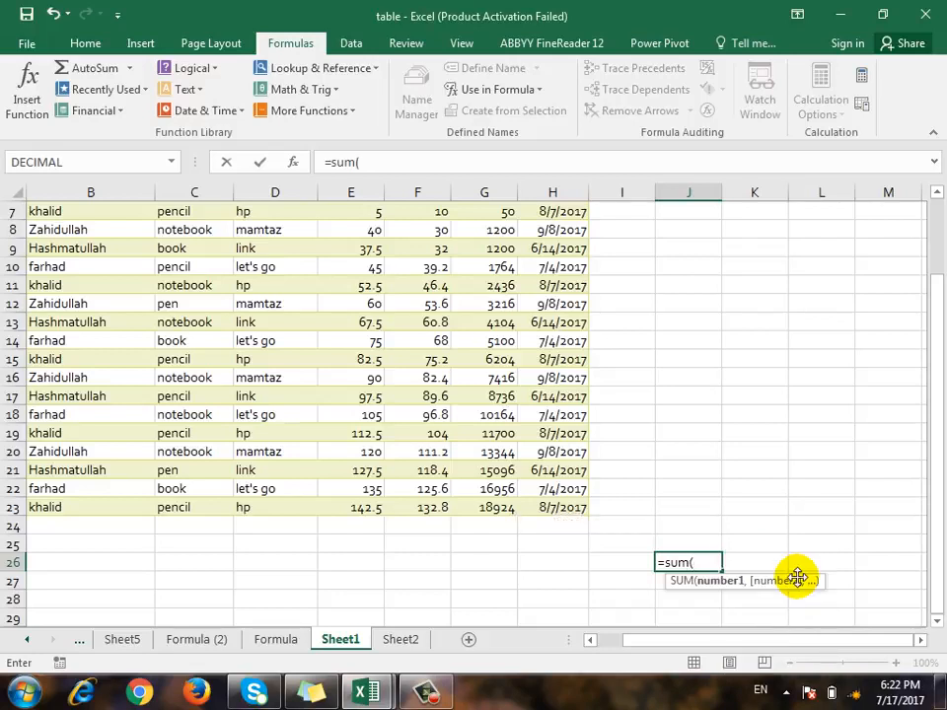
type("qty")
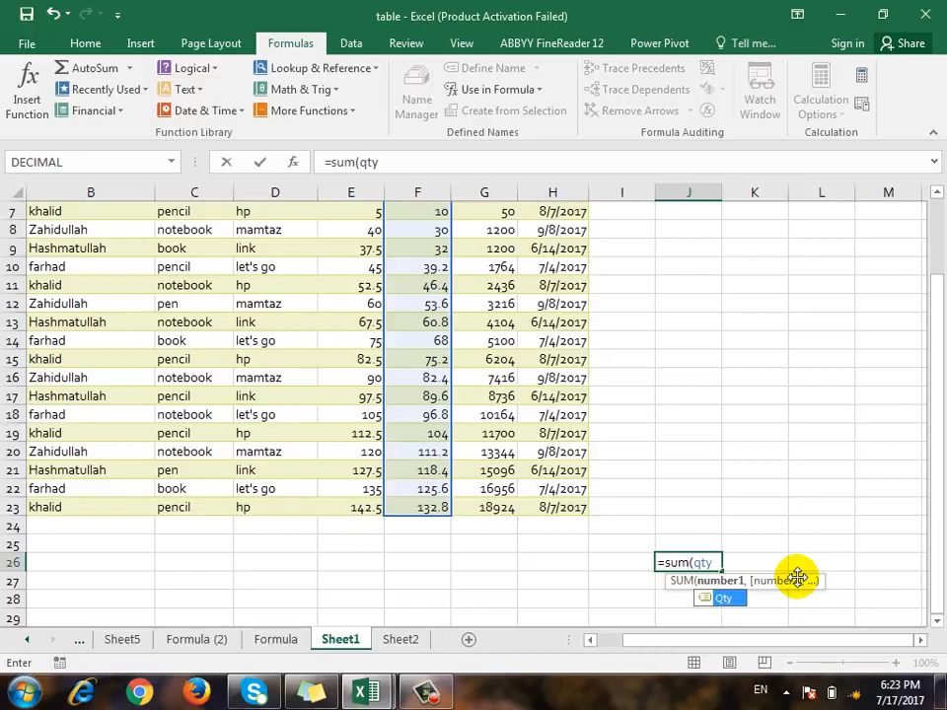
type(")")
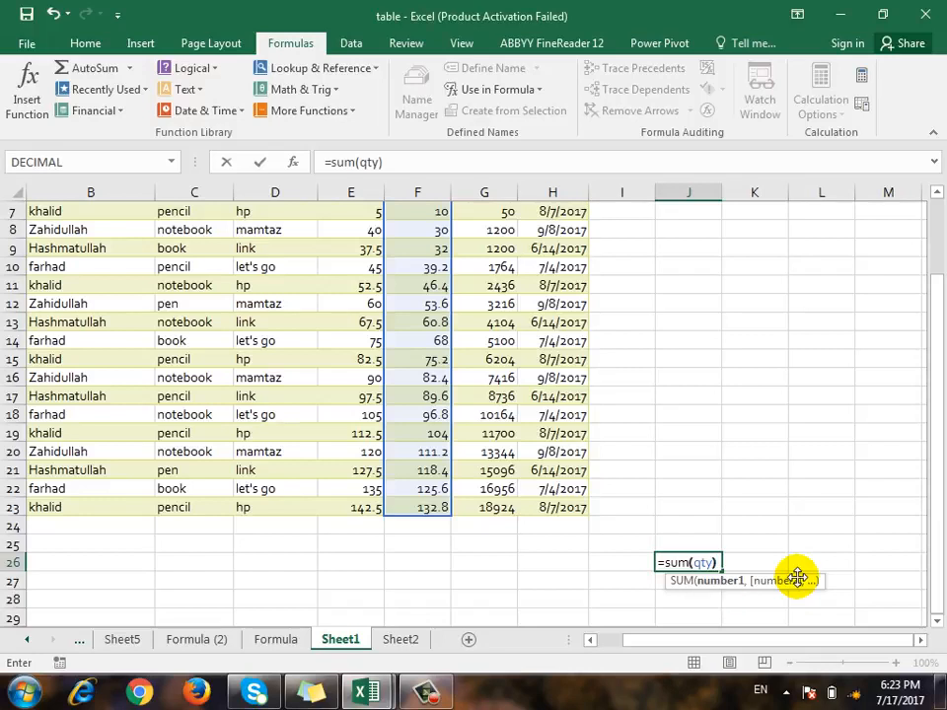
key("Return")
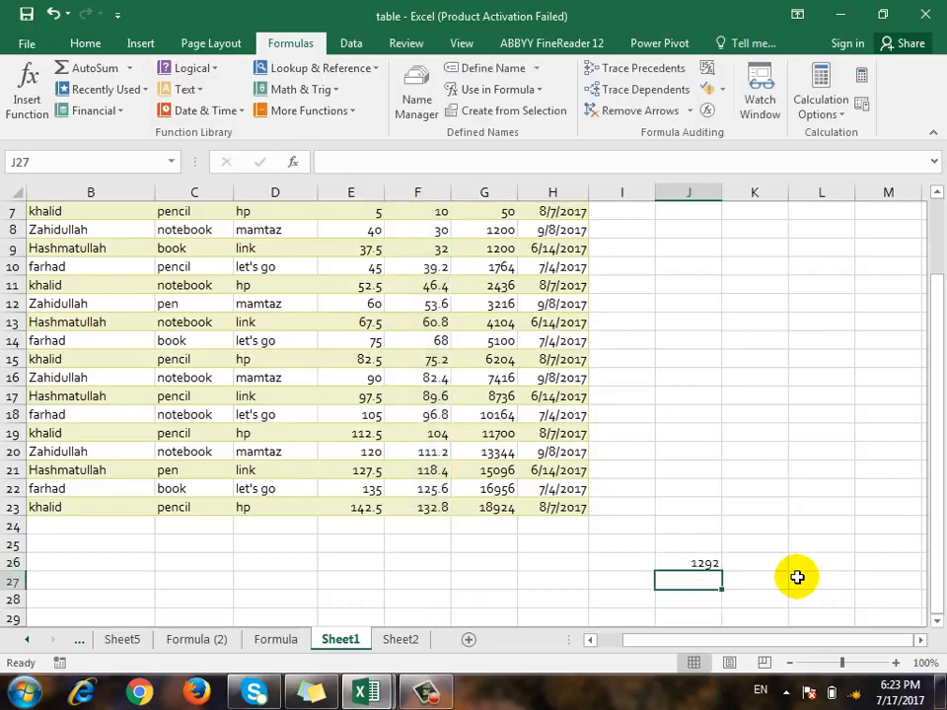
Step: Enter the numbers 3, 4 and 5 down K15:K17 and again down L15:L17
left_click(755, 359)
type("3")
key("Return")
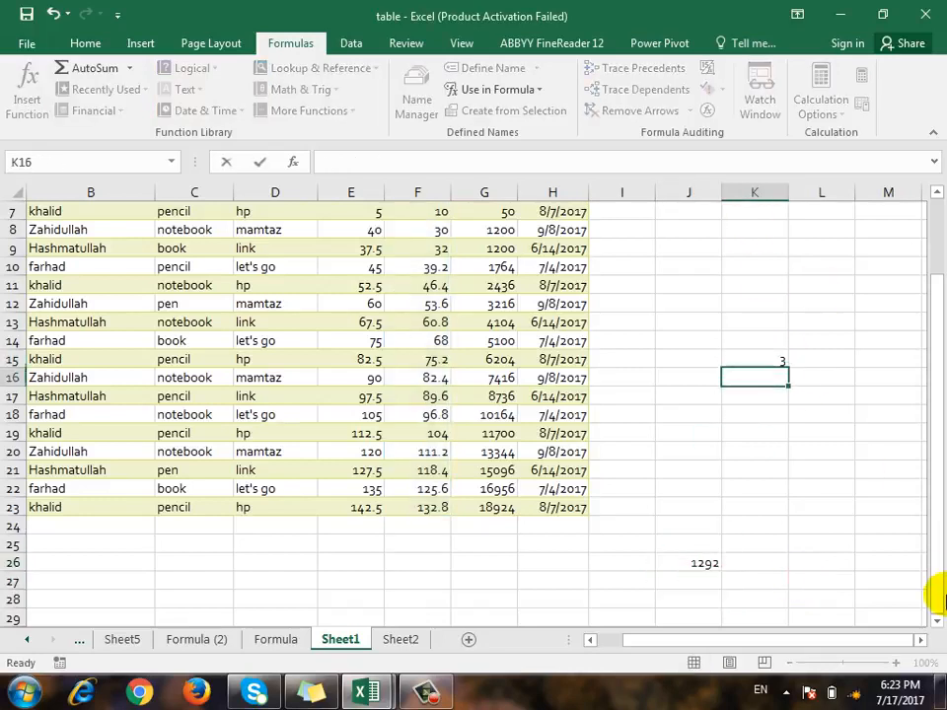
type("4")
key("Return")
type("5")
key("Tab")
key("Up")
key("Up")
type("3 4")
key("Return")
type("5")
key("Return")
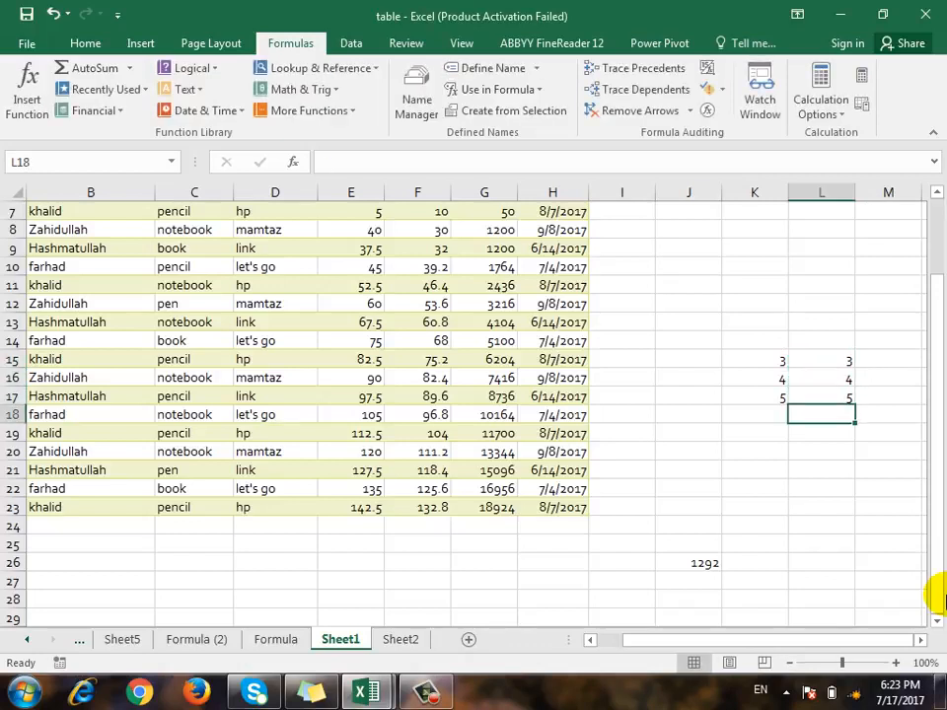
Step: Define the name mytable for the number block K15:L17 with Workbook scope
key("Left")
key("Up")
key("Up")
key("Up")
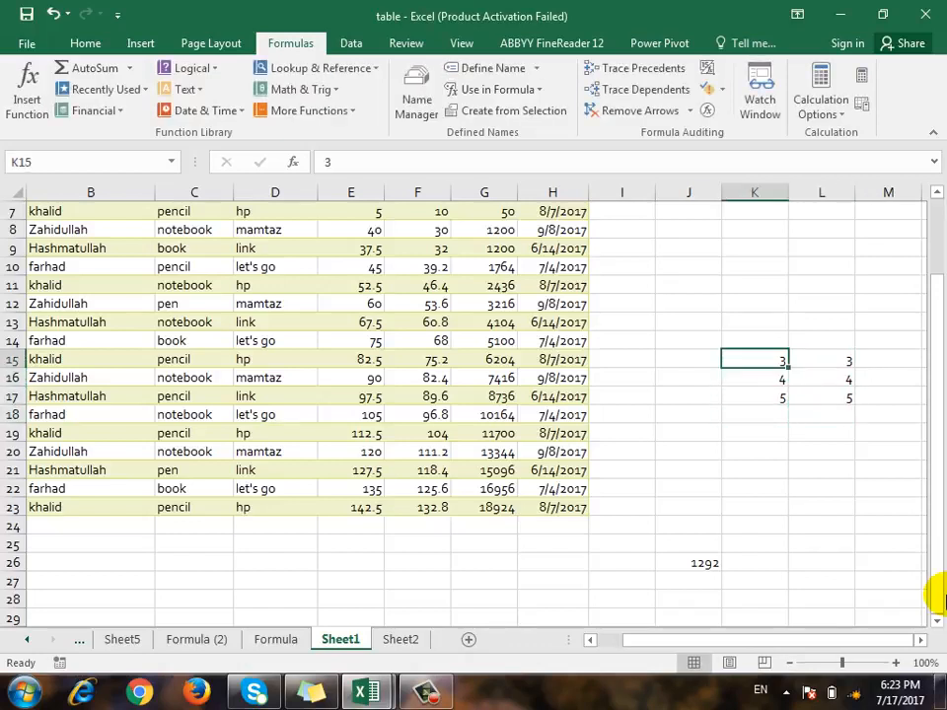
key("shift+Down")
key("shift+Down")
key("shift+Right")
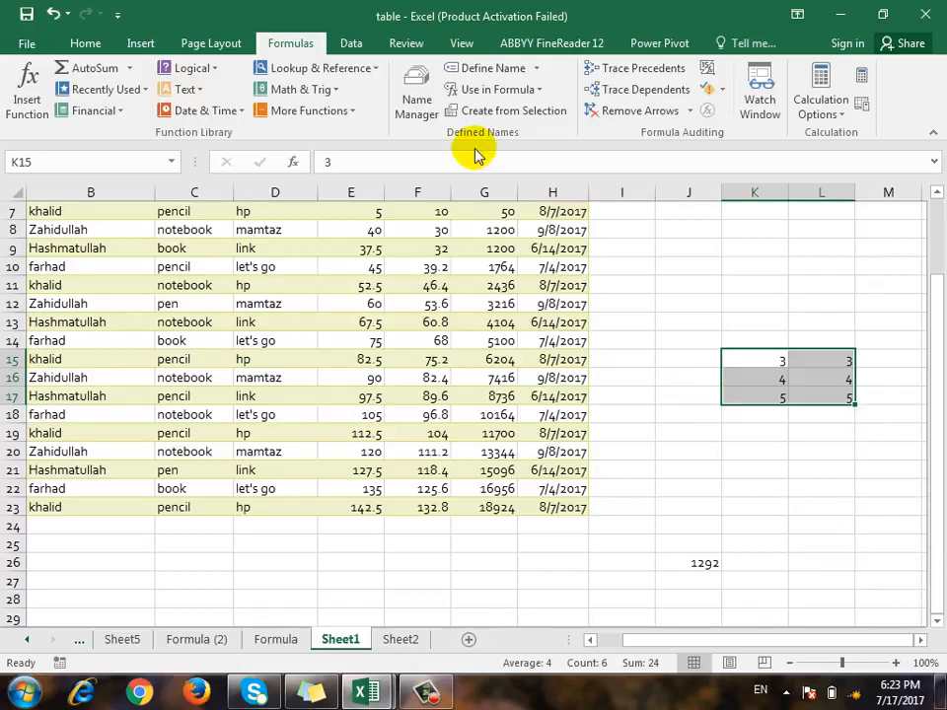
left_click(535, 69)
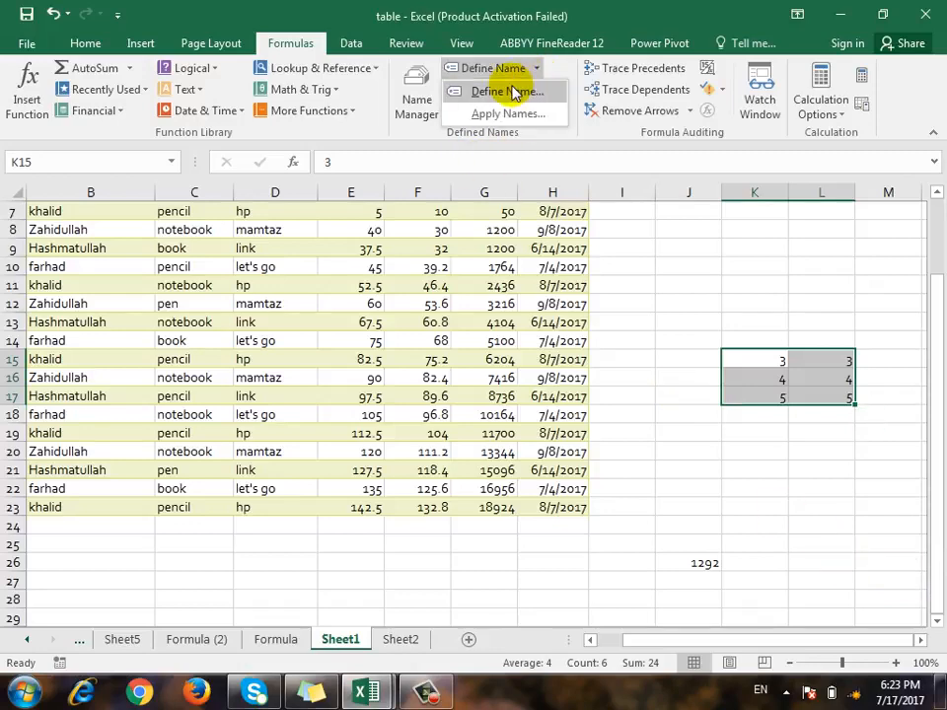
left_click(514, 91)
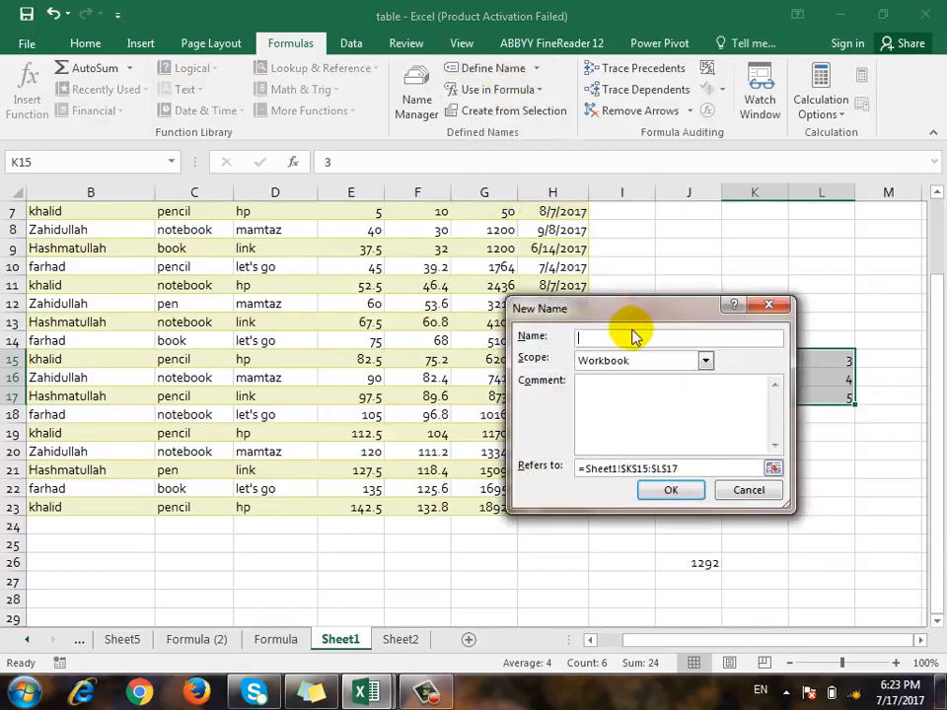
left_click_drag(627, 312, 460, 311)
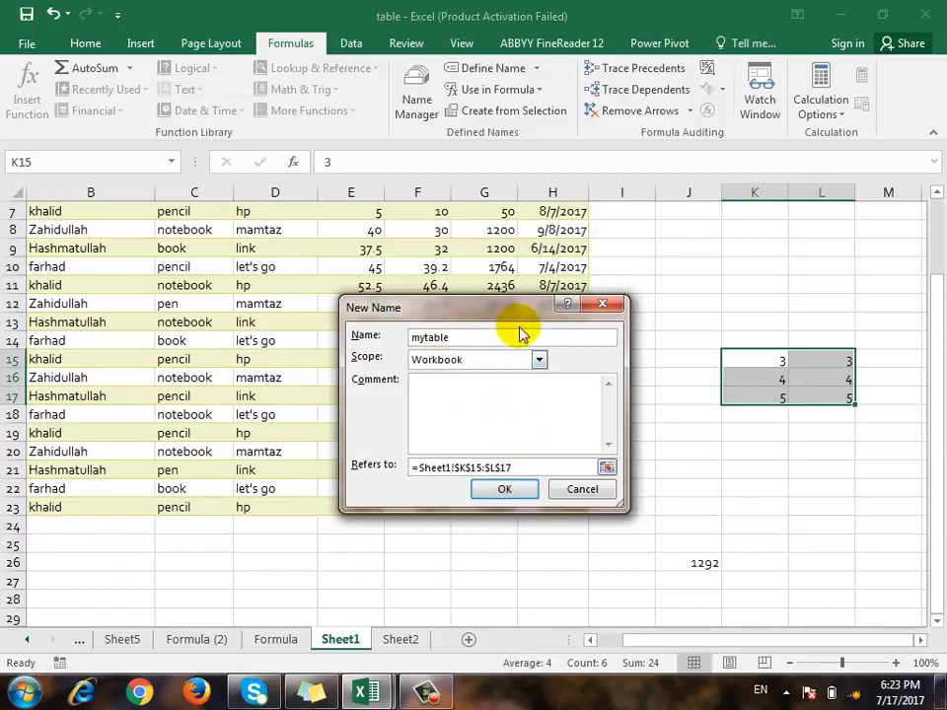
left_click(504, 489)
Step: Total the named number block in cell K21 with the formula =sum(mytable)
left_click(752, 471)
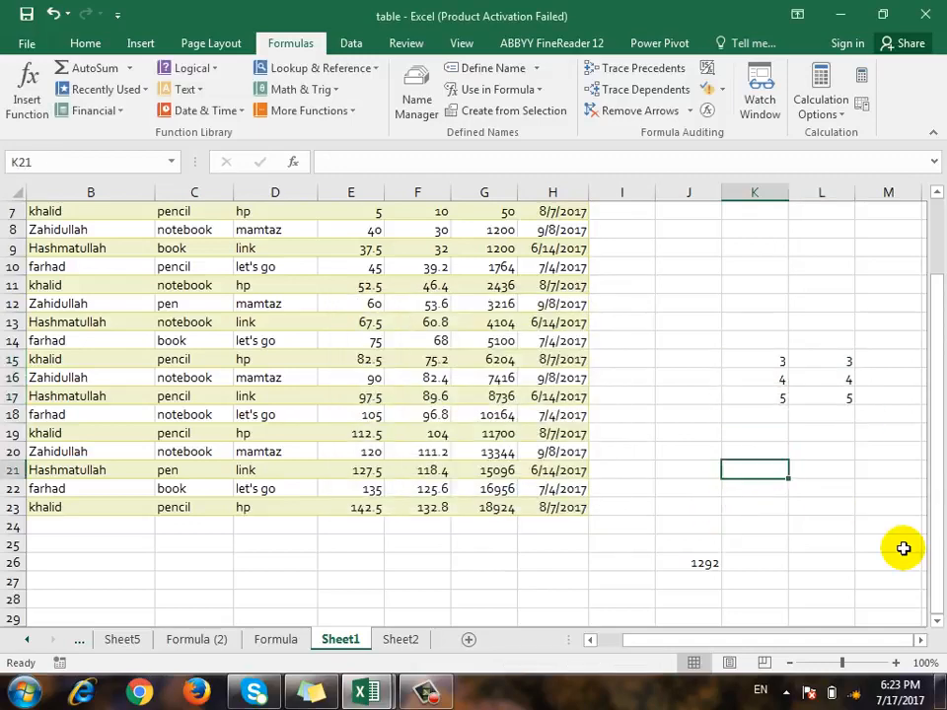
type("=sum")
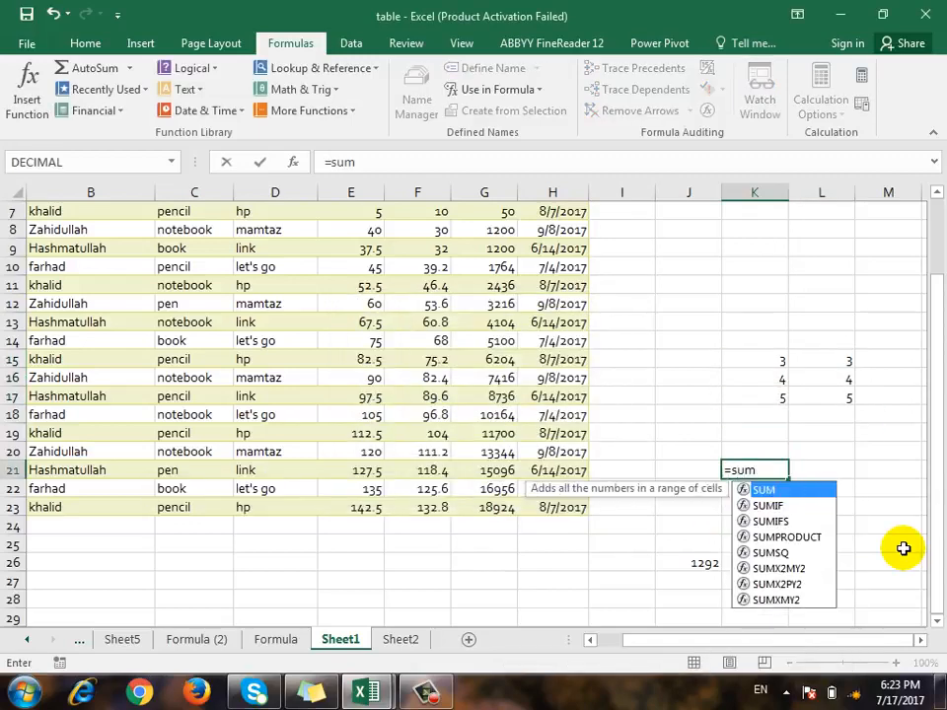
type("(mytabe")
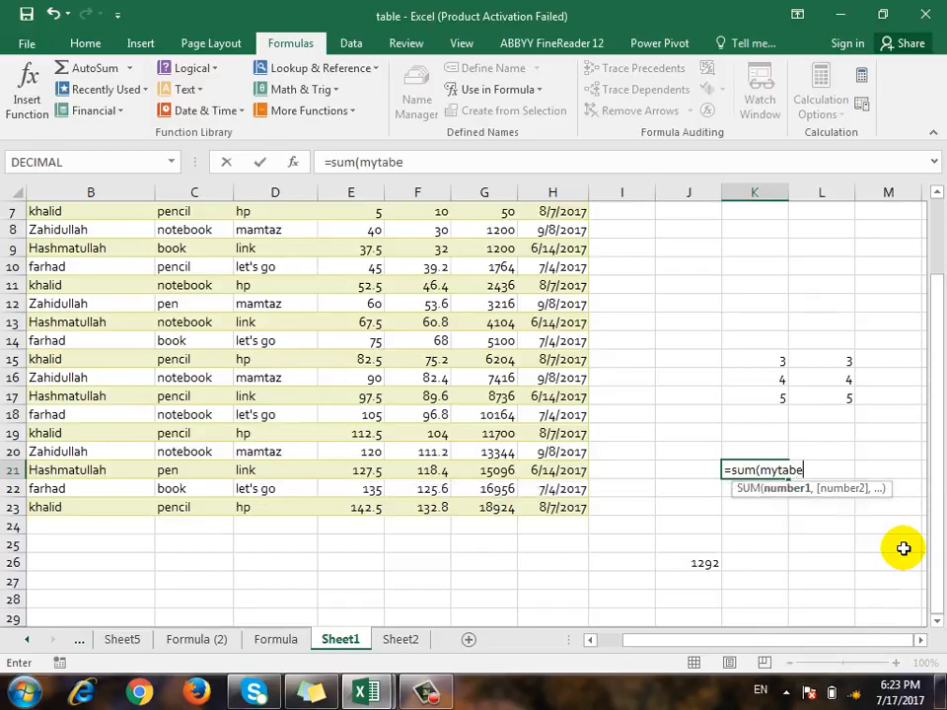
key("BackSpace")
type("le)")
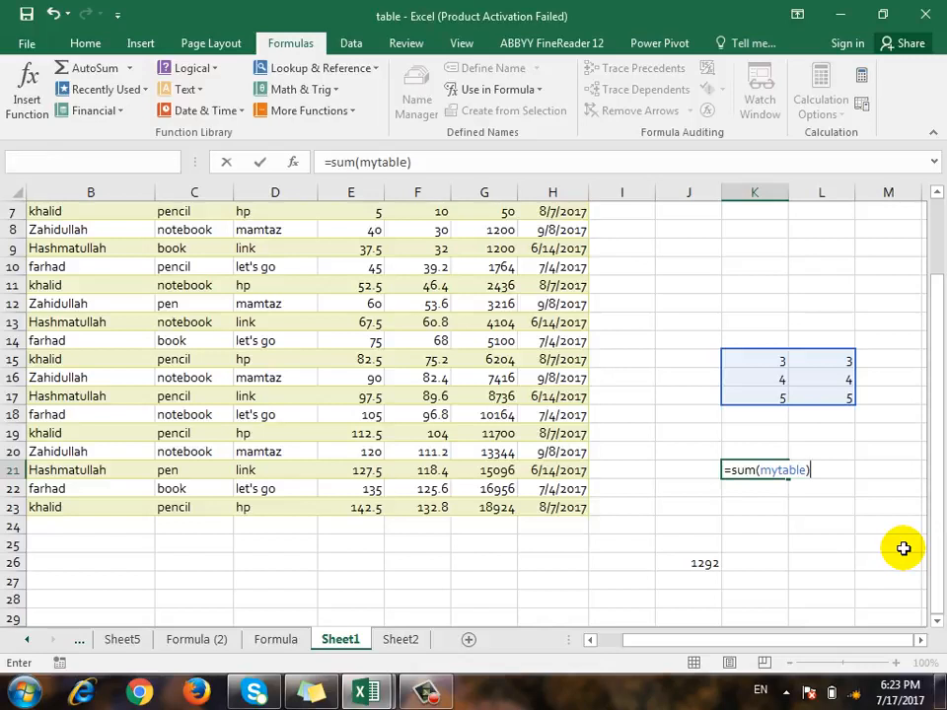
key("Return")
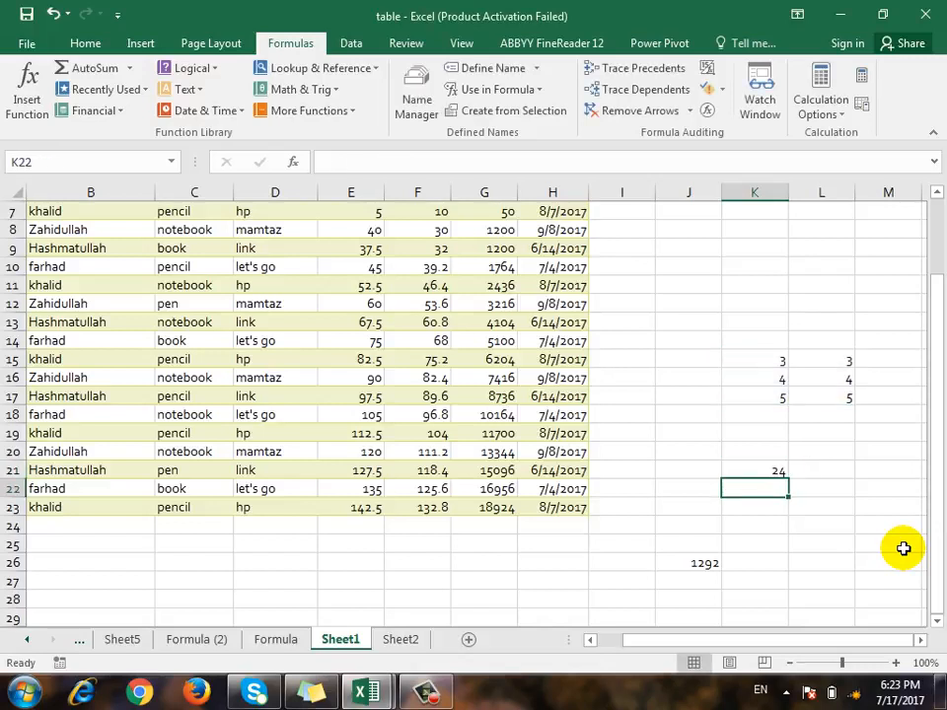
Step: Change the value in cell L17 to 3 to test the mytable total
left_click(805, 400)
key("BackSpace")
type("3")
key("Return")
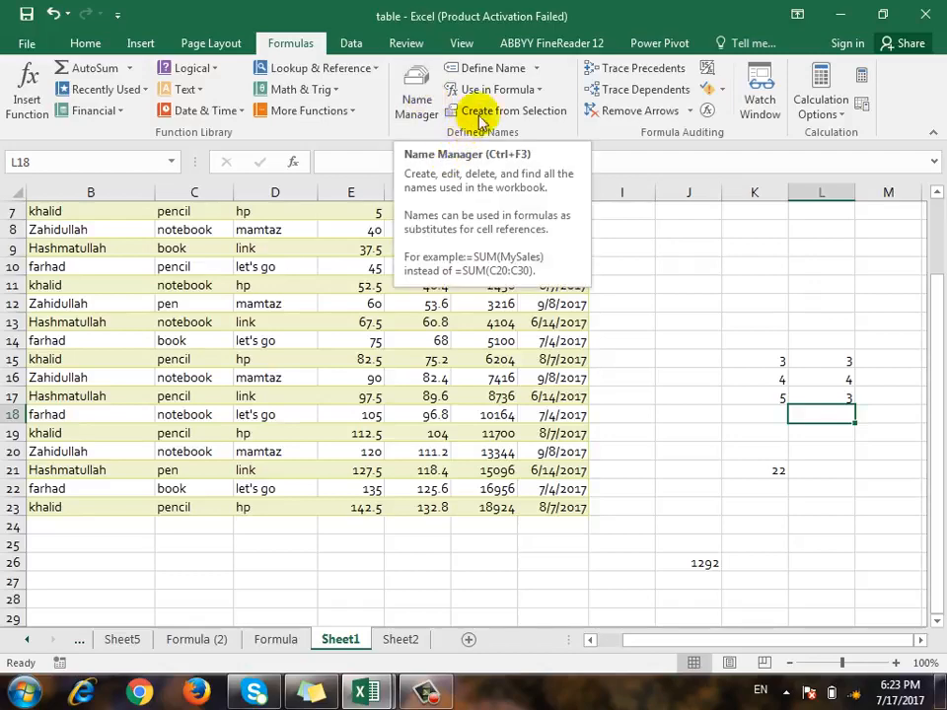
Step: Review the names mytable and Qty in the Name Manager, and view the new-name settings and mytable's edit settings without changes
left_click(420, 98)
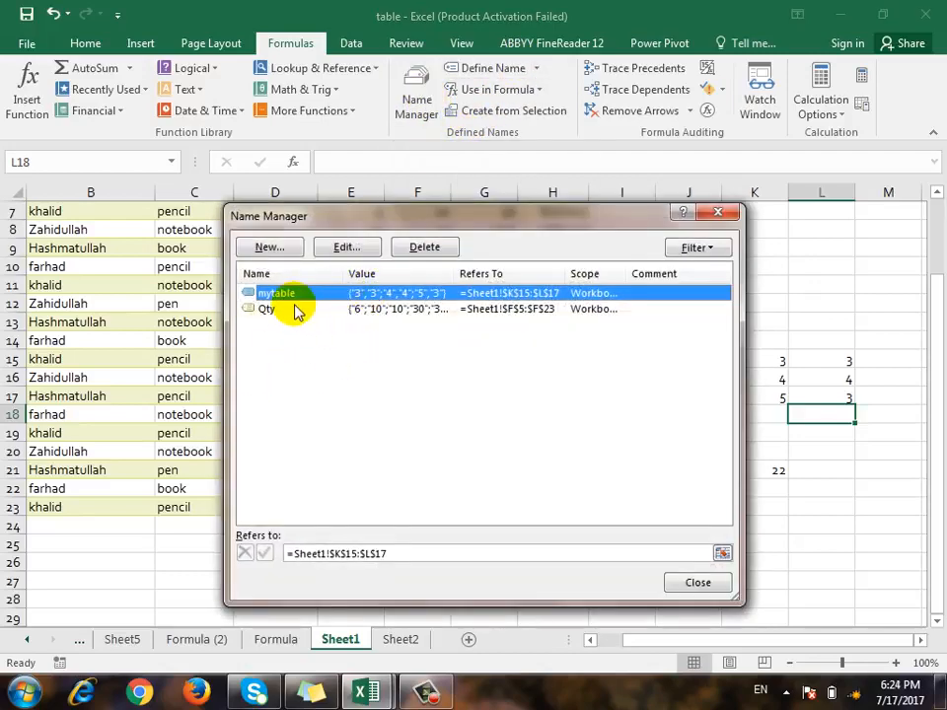
left_click(286, 309)
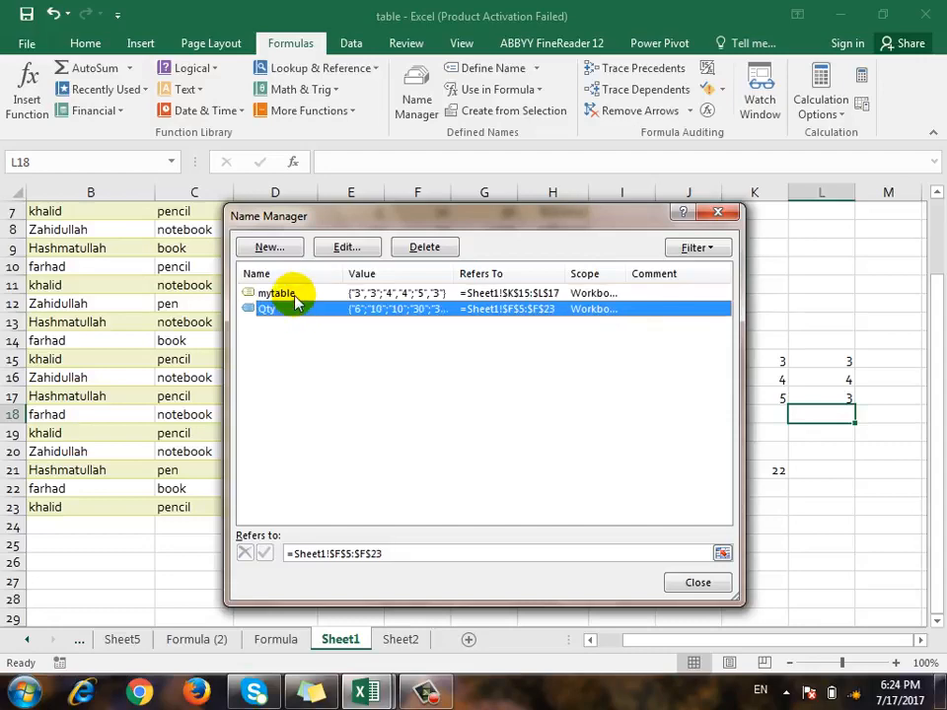
left_click(293, 296)
left_click(271, 247)
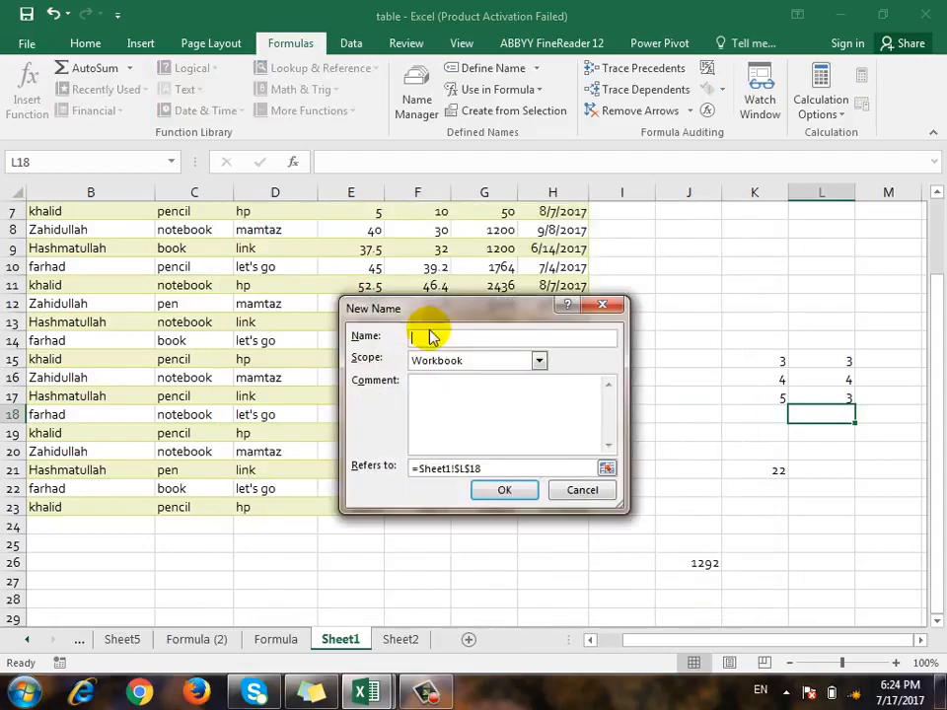
left_click(558, 490)
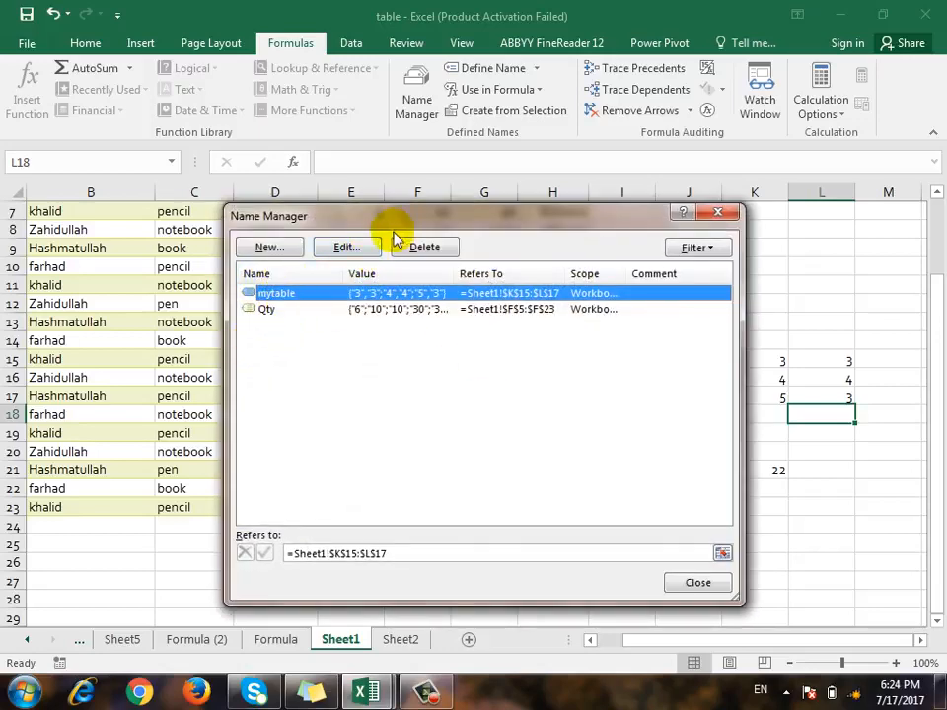
left_click(348, 247)
left_click(580, 490)
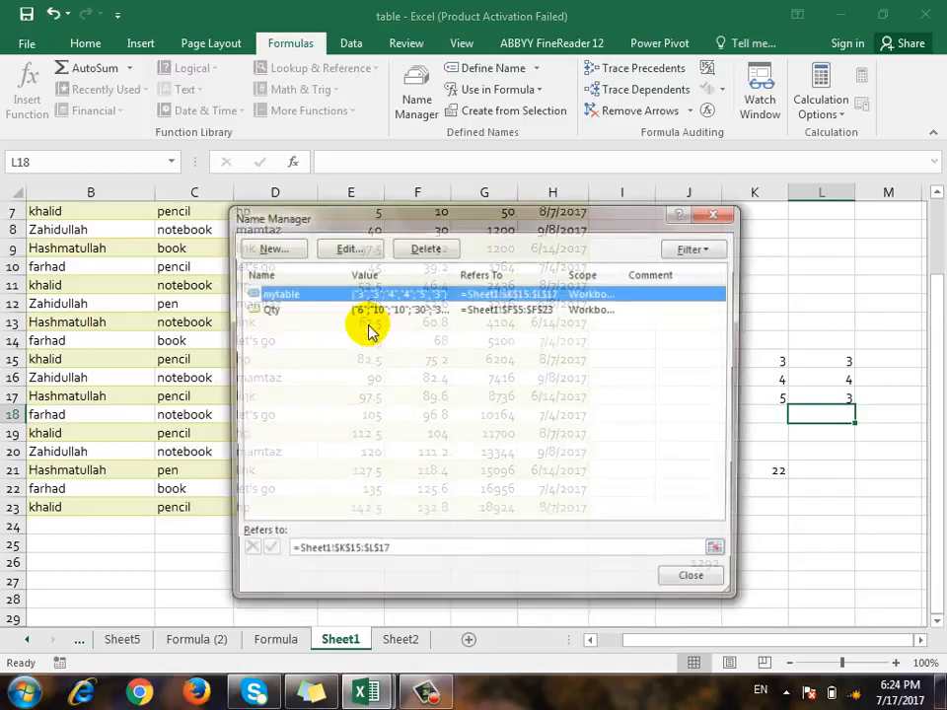
Step: Inspect the Qty name's edit settings and its referenced range on the sheet, leaving the definition as it is
left_click(307, 309)
left_click(359, 250)
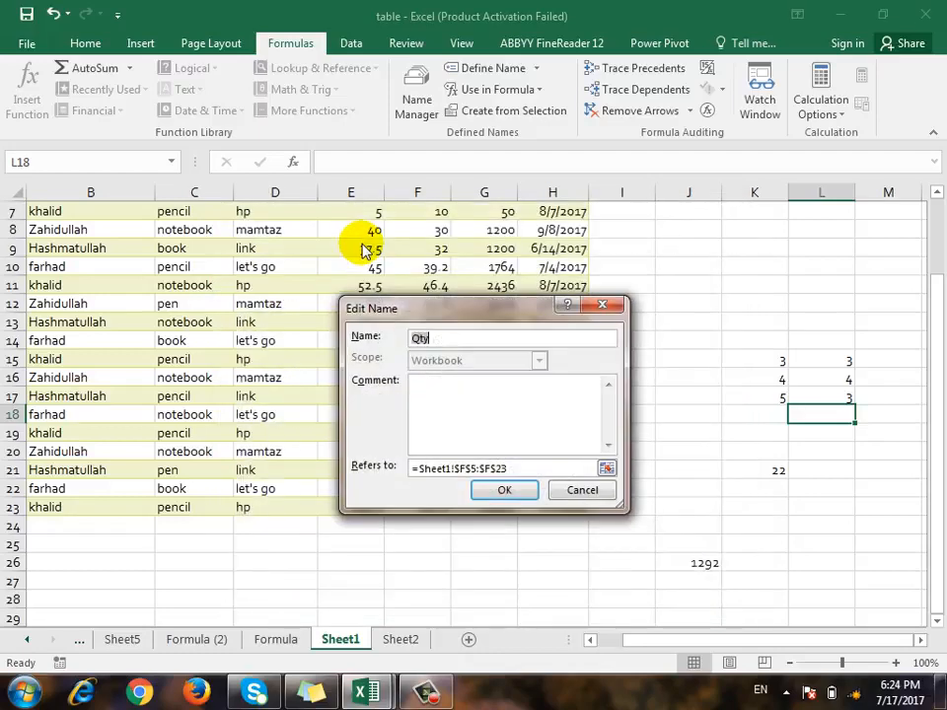
left_click(446, 338)
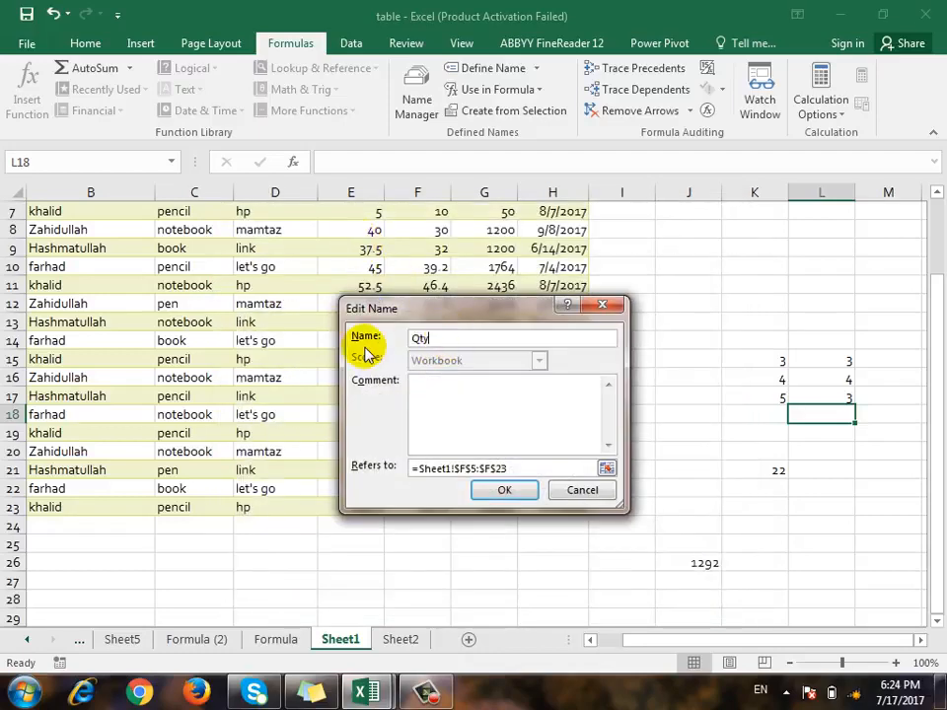
left_click(607, 469)
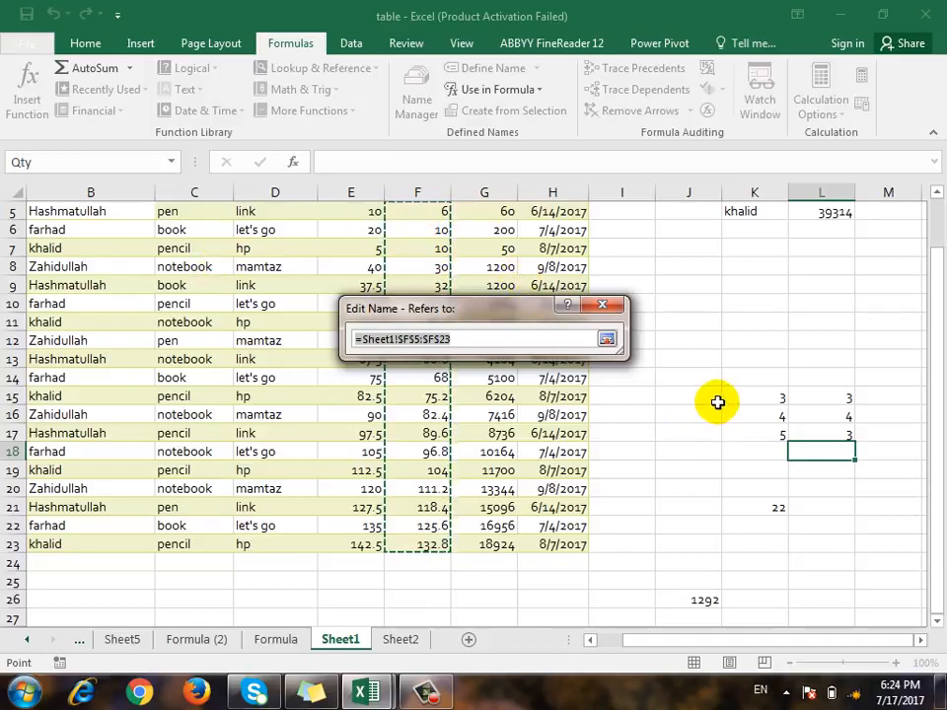
left_click(607, 338)
left_click(592, 490)
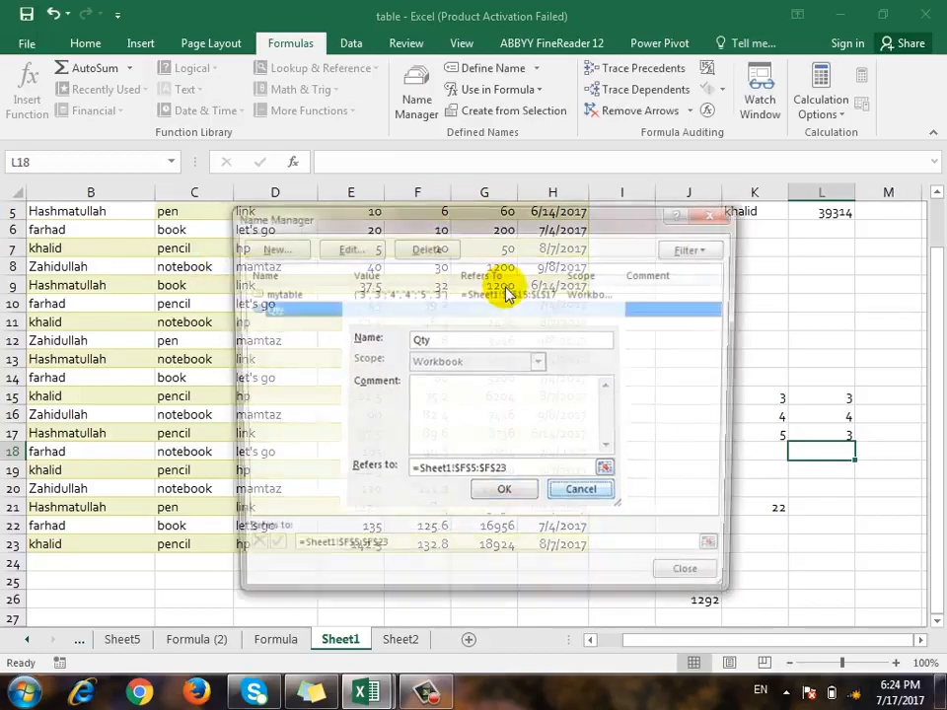
Step: Delete the defined names Qty and mytable from the workbook and close the Name Manager
left_click(444, 249)
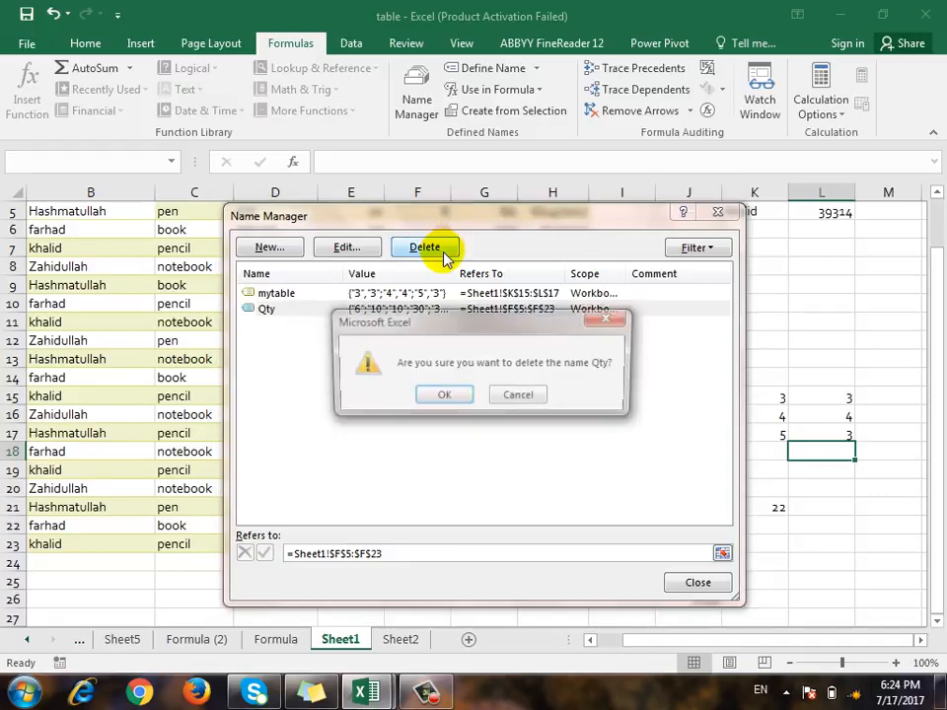
left_click(469, 394)
left_click(301, 293)
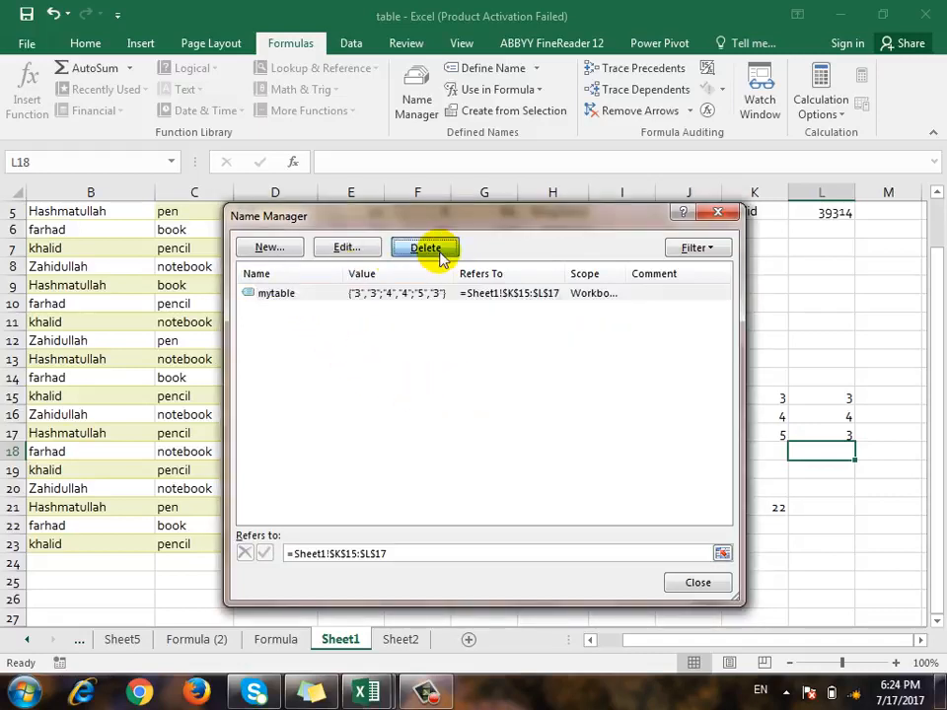
left_click(430, 248)
left_click(434, 395)
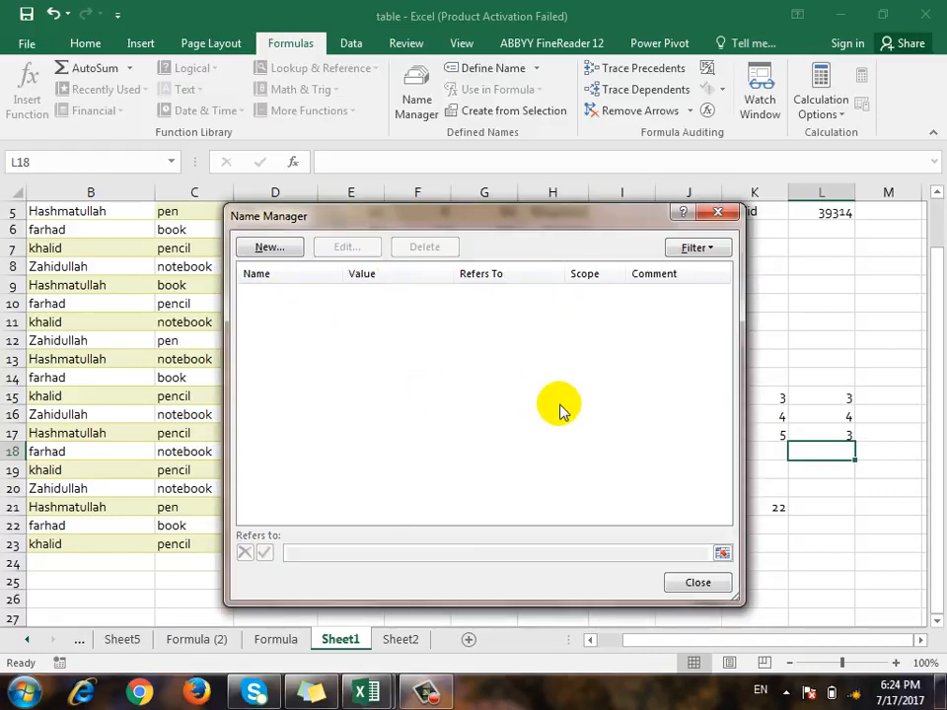
left_click(719, 212)
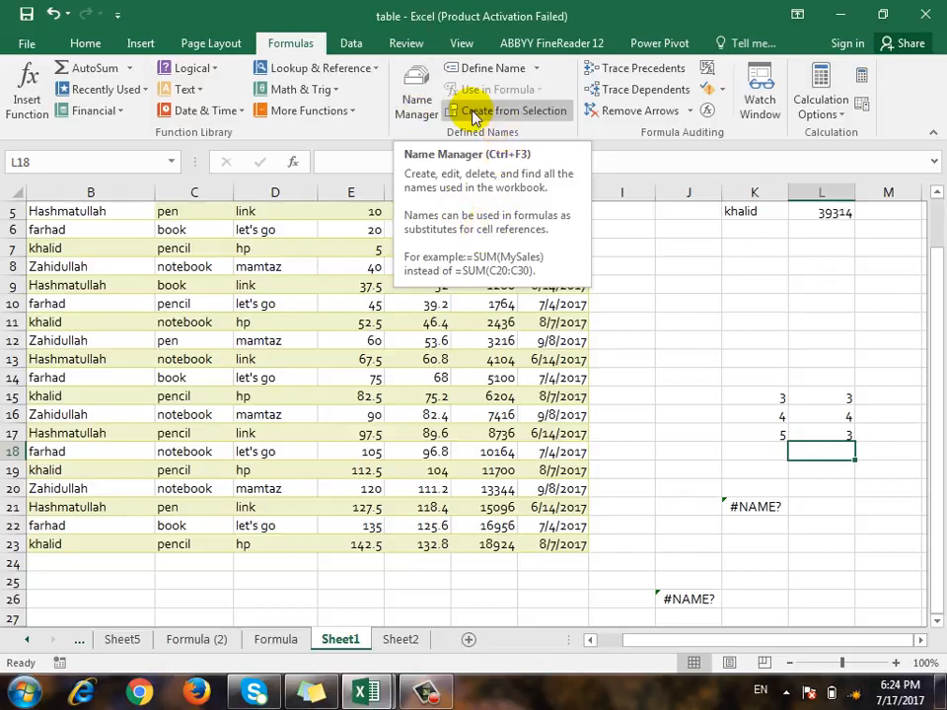
Step: Create names for the columns of table A4:H23 from the selection, using only the top row labels
scroll(212, 404, "up", 2)
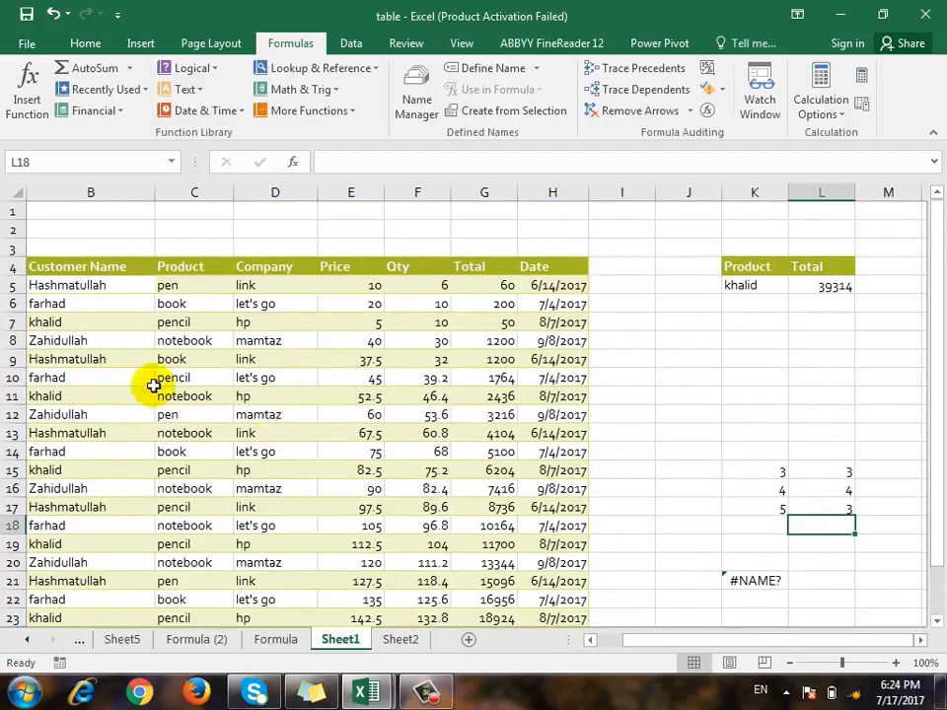
left_click_drag(651, 643, 613, 650)
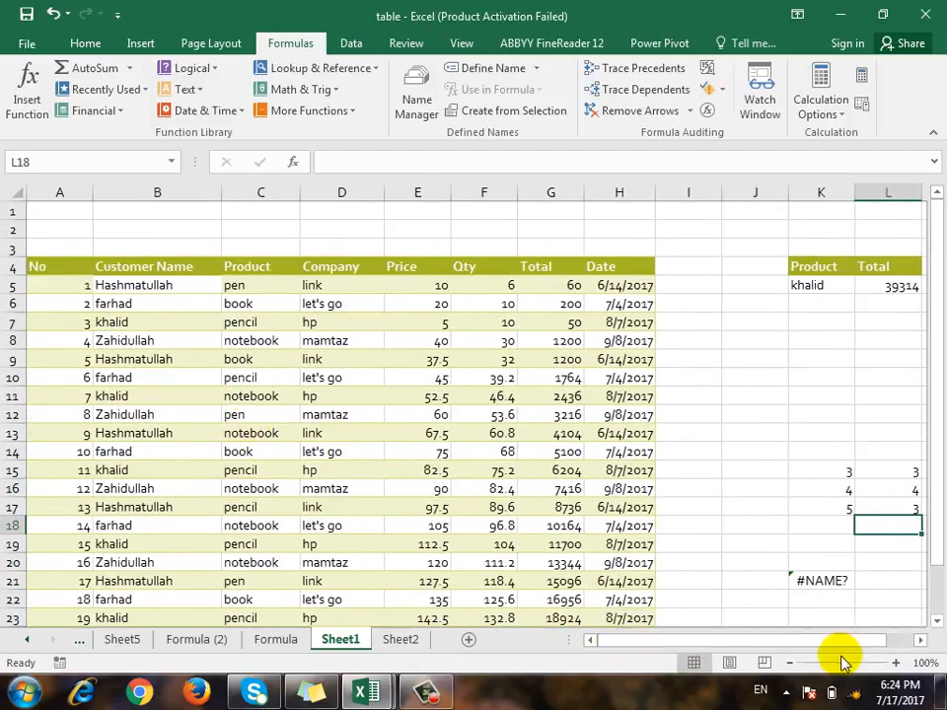
left_click_drag(63, 268, 625, 546)
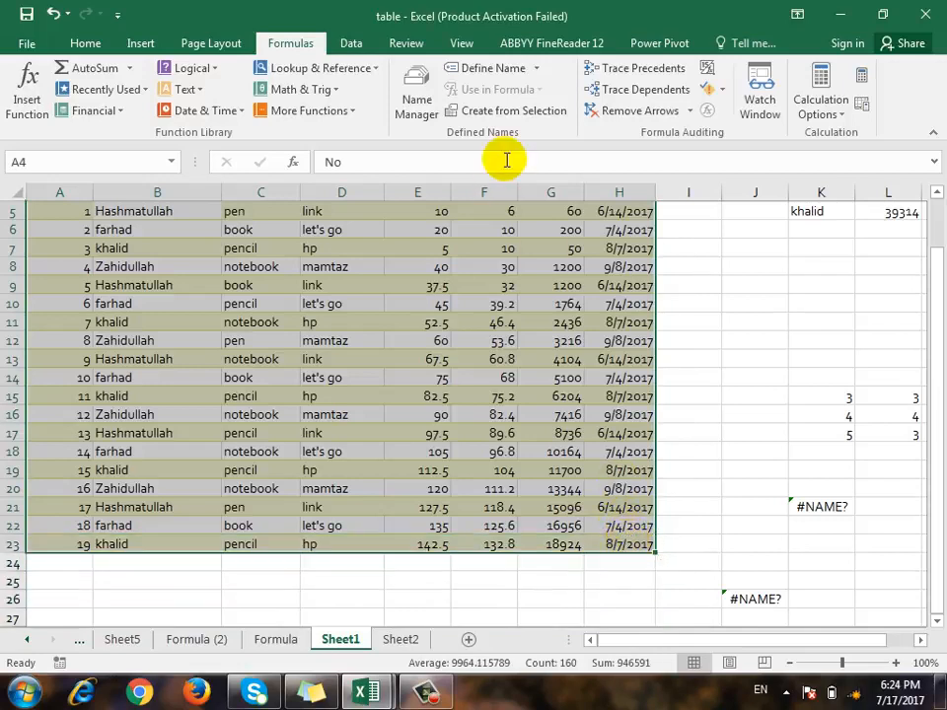
left_click(538, 111)
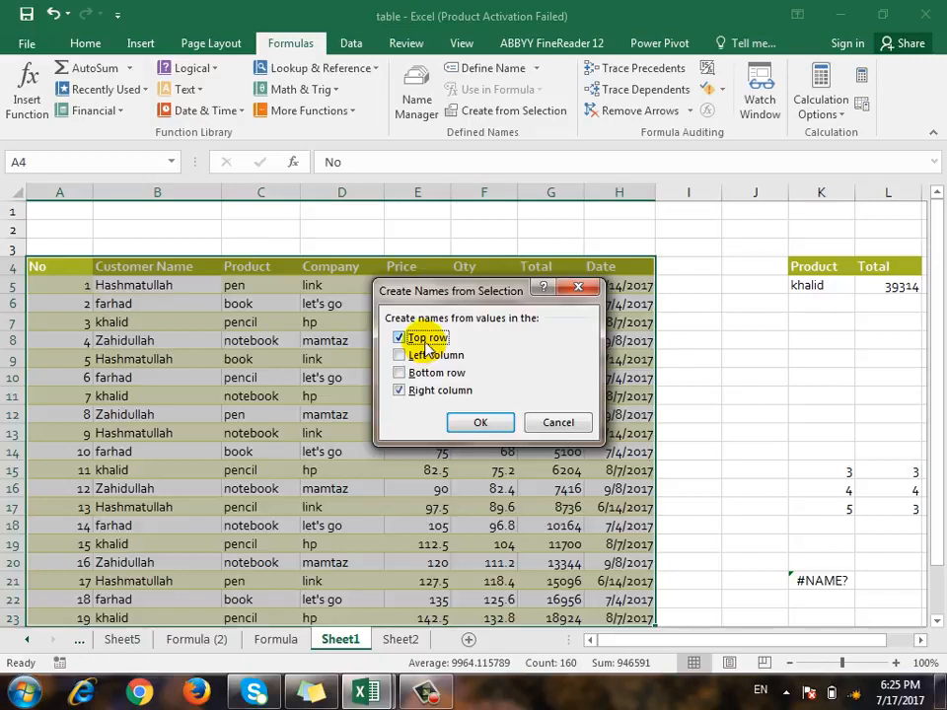
left_click(425, 392)
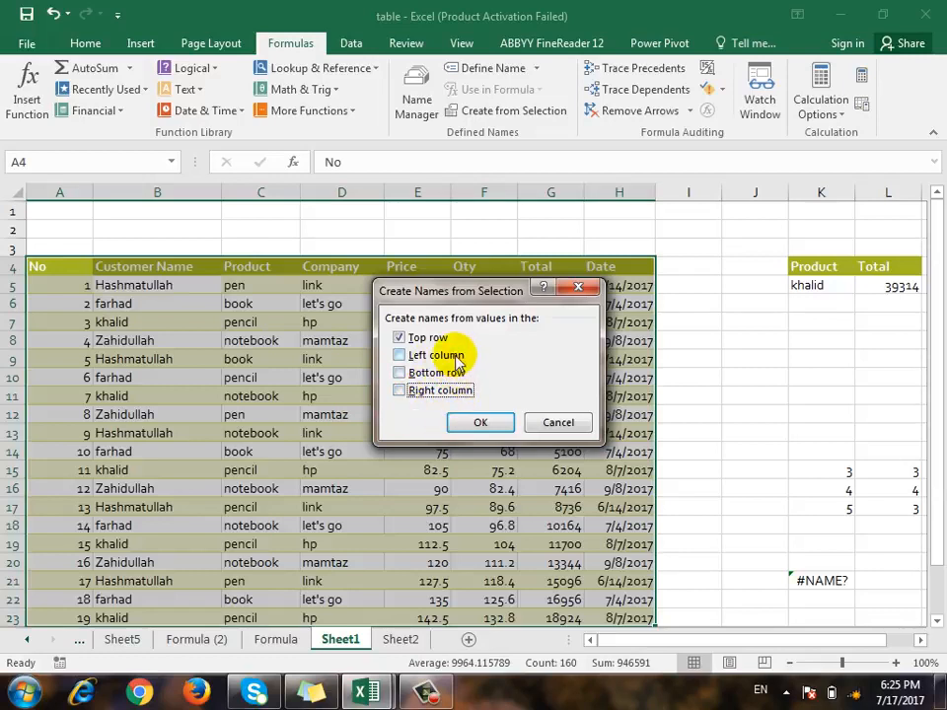
left_click(450, 359)
left_click(450, 360)
left_click(454, 376)
left_click(453, 376)
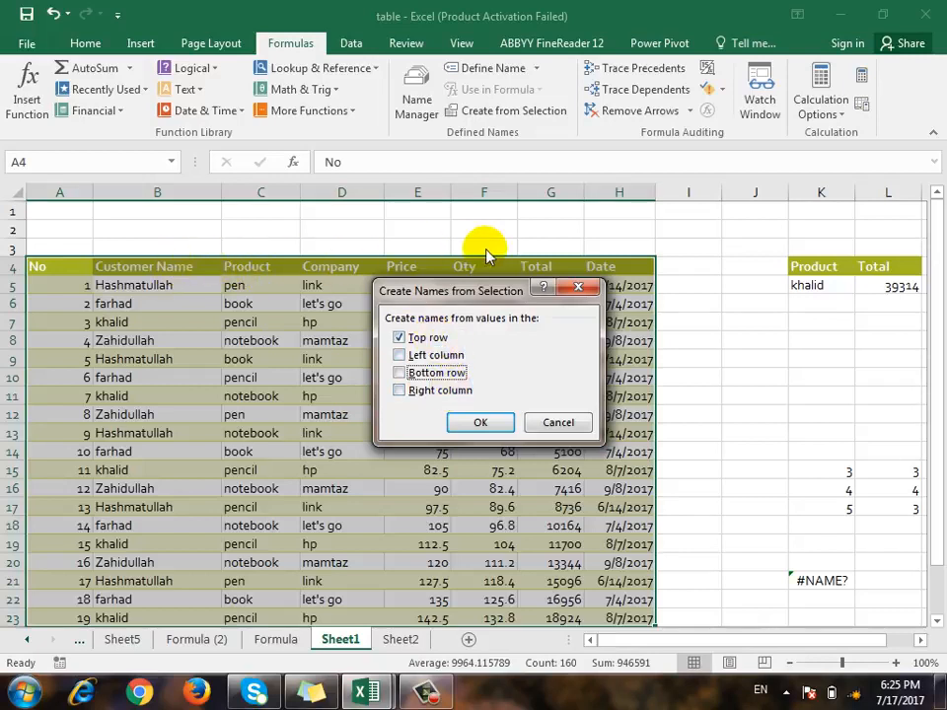
left_click(480, 422)
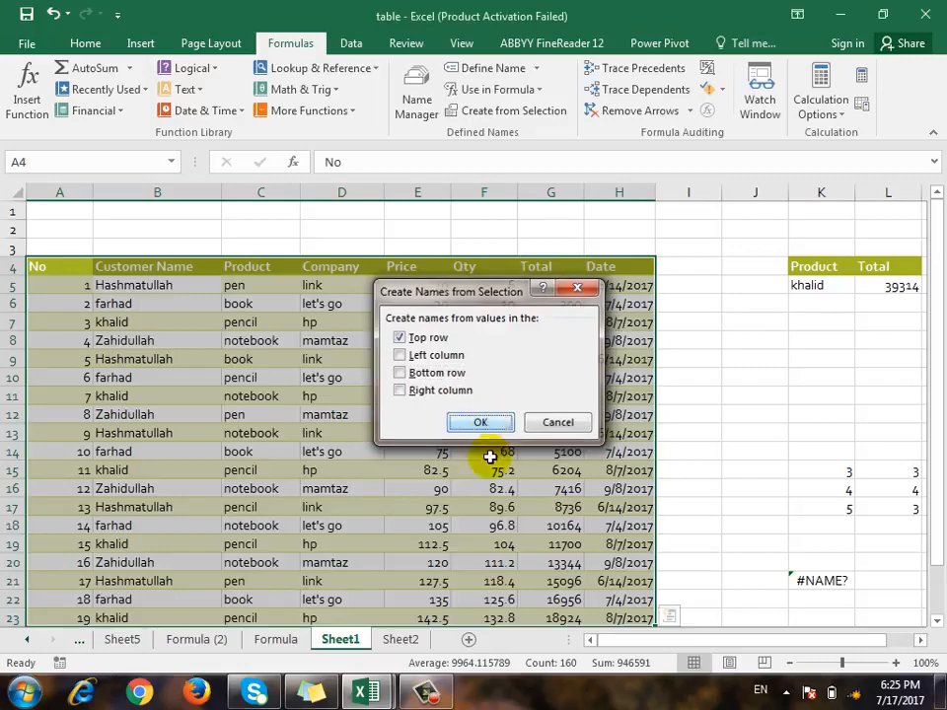
Step: Review the column names in the Name Manager, checking the ranges of Qty, Total, Price and No
left_click(419, 111)
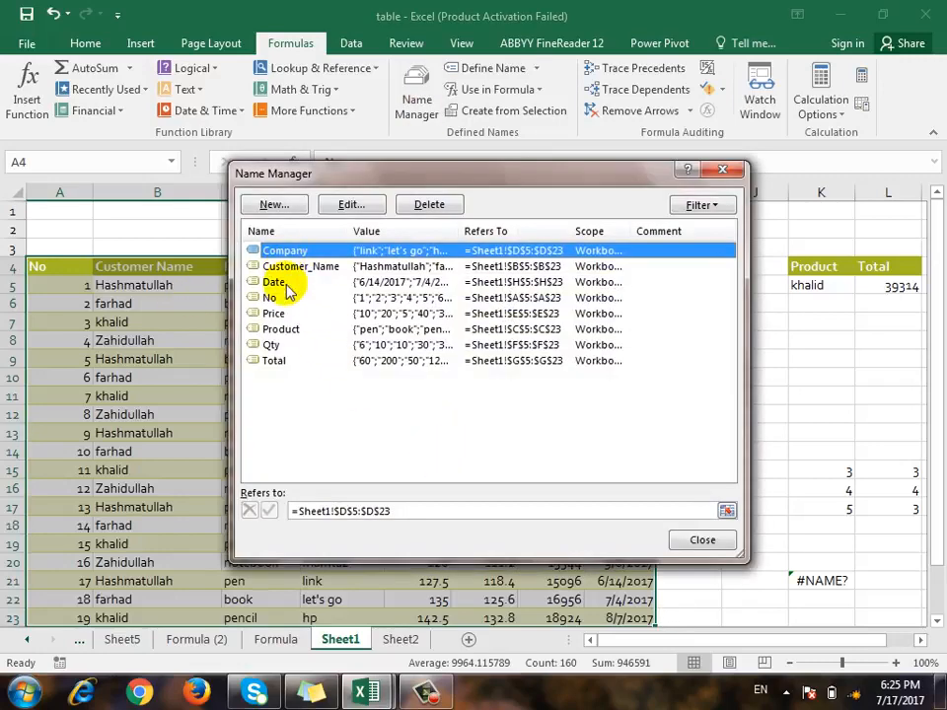
left_click(270, 345)
left_click(274, 361)
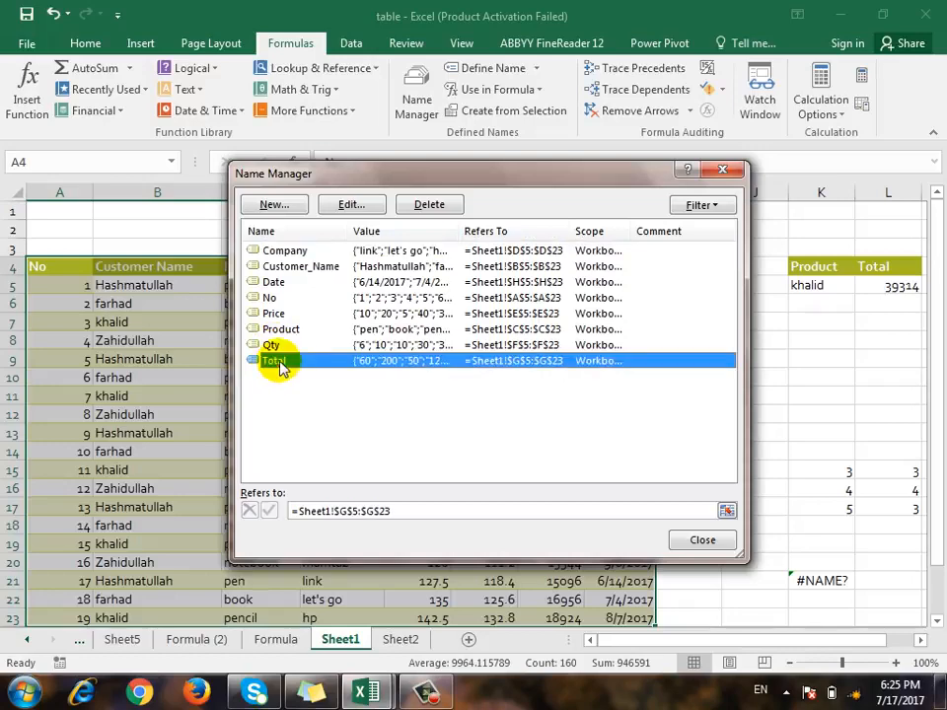
left_click(274, 314)
left_click(272, 298)
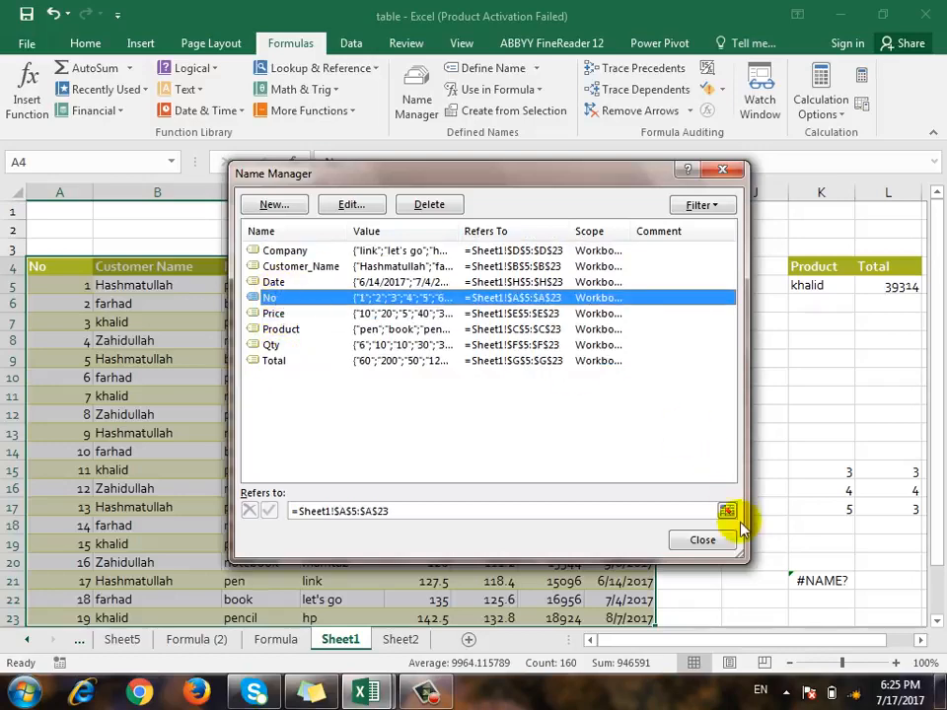
left_click(708, 542)
Step: Begin a SUM formula in cell D30 below the table and try the Price column name as its argument
scroll(710, 547, "down", 2)
left_click(398, 601)
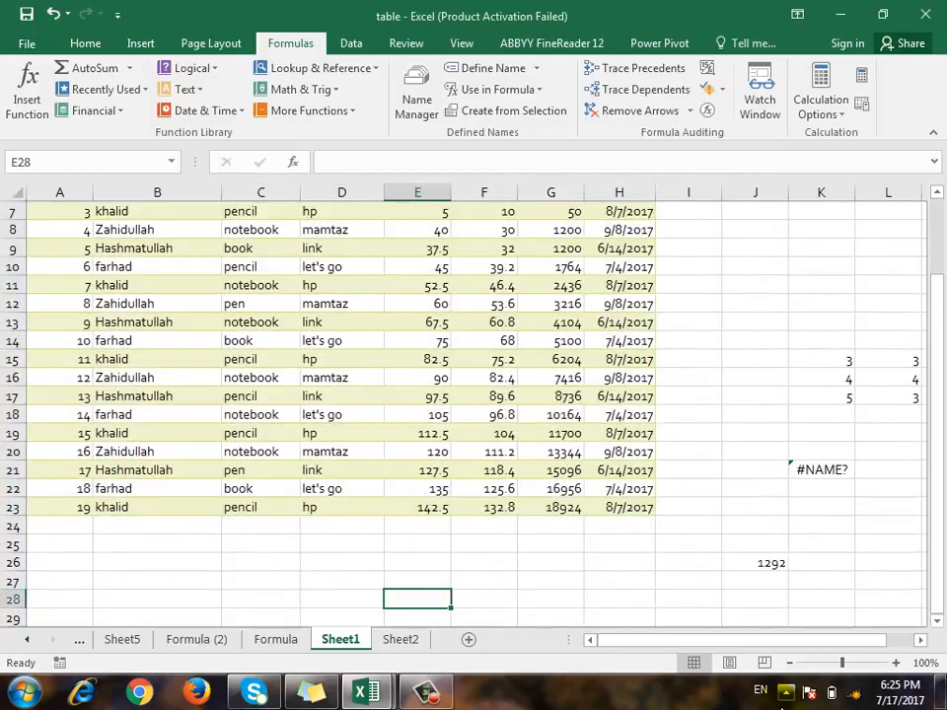
key("Left")
key("Down")
key("Down")
type("=sy")
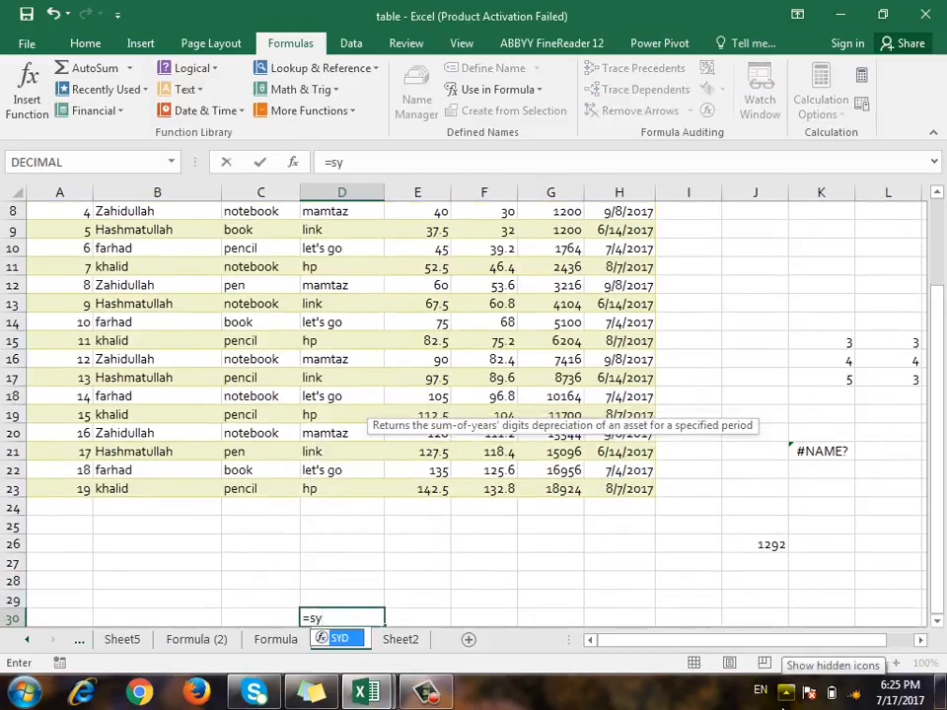
key("BackSpace")
type("um(")
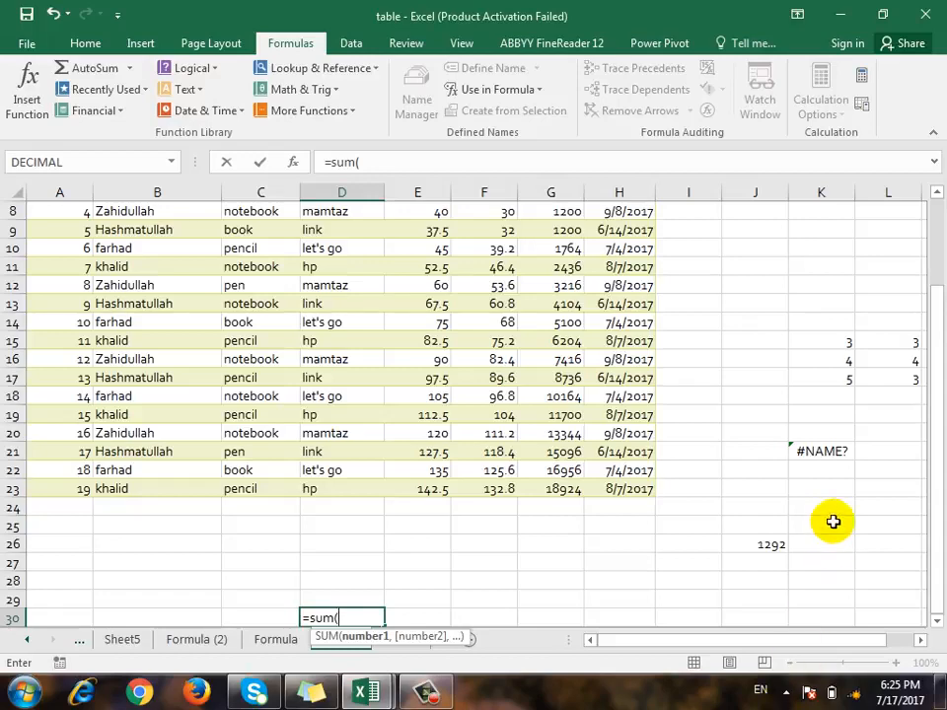
scroll(835, 519, "up", 3)
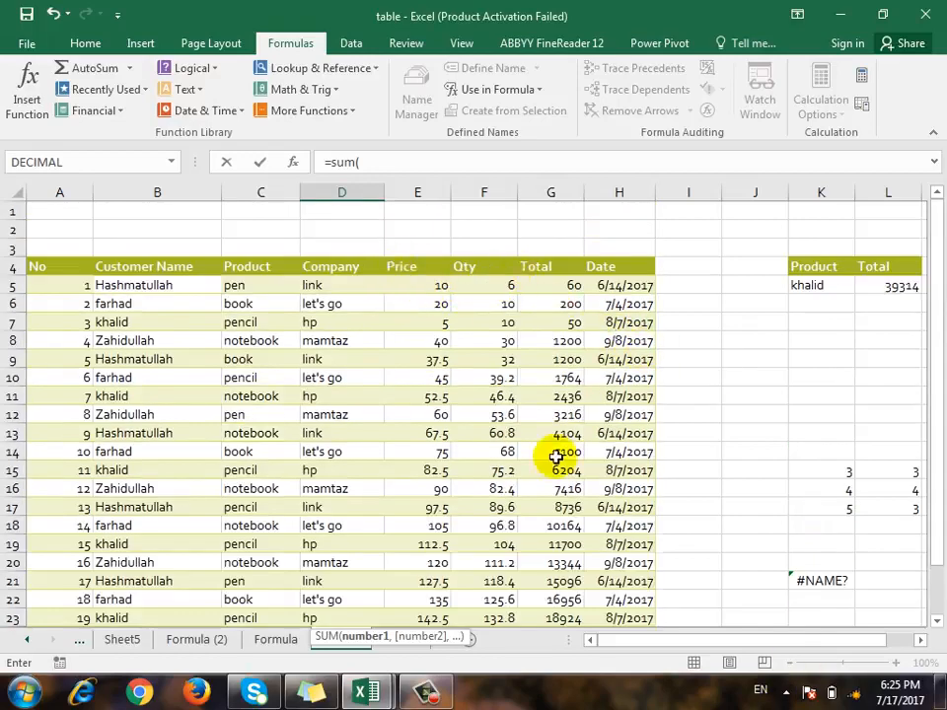
scroll(572, 450, "down", 4)
type("price")
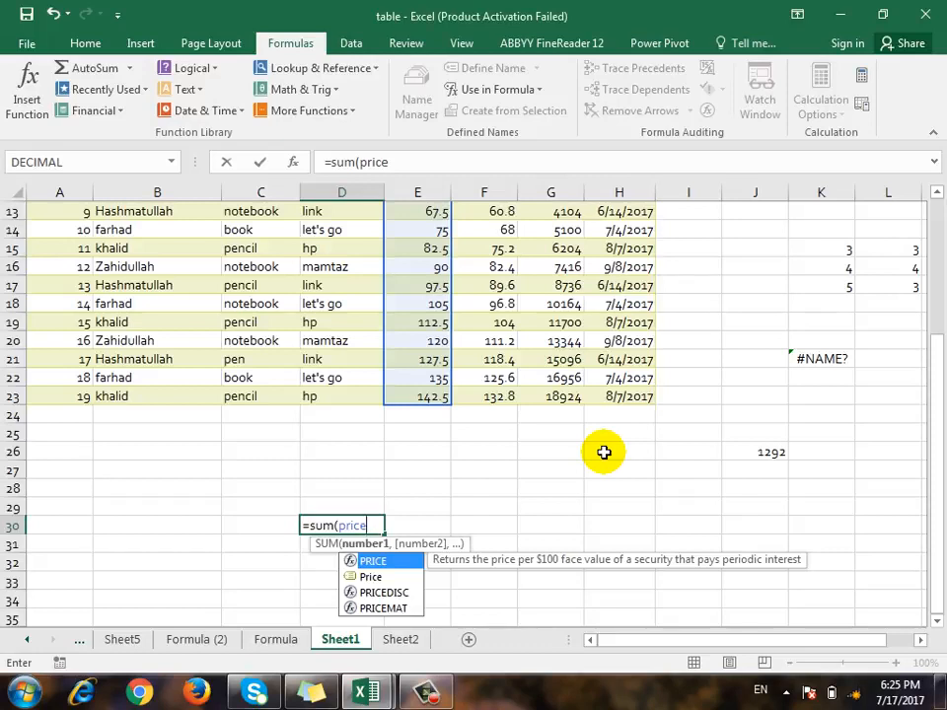
Step: Replace the argument of the SUM formula in D30 with the name qty to try the Qty column
key("BackSpace")
key("BackSpace")
key("BackSpace")
key("BackSpace")
key("BackSpace")
type("qt")
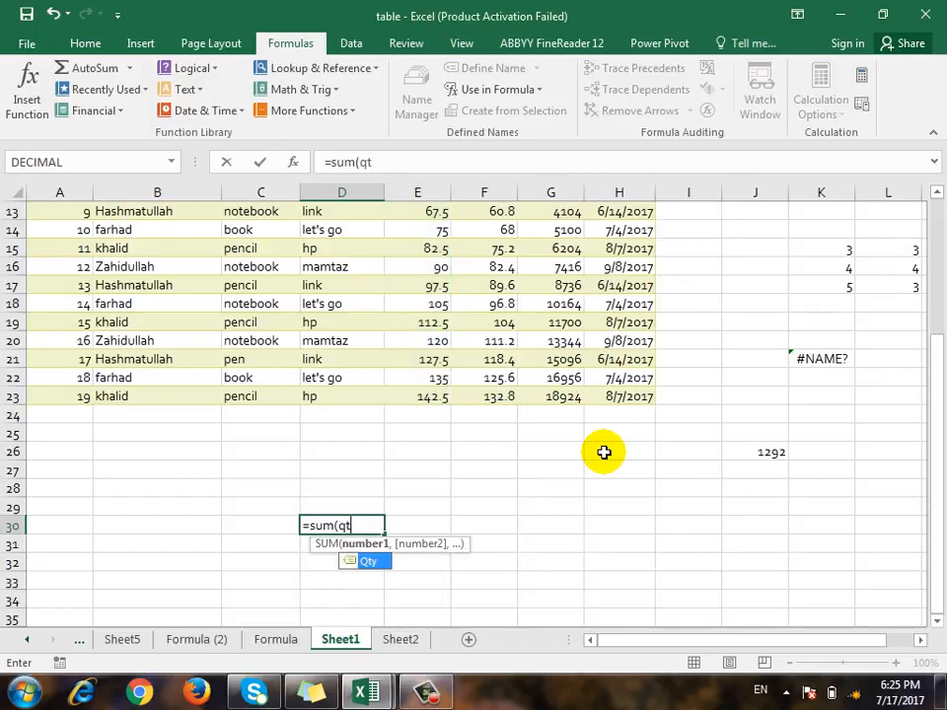
type("y")
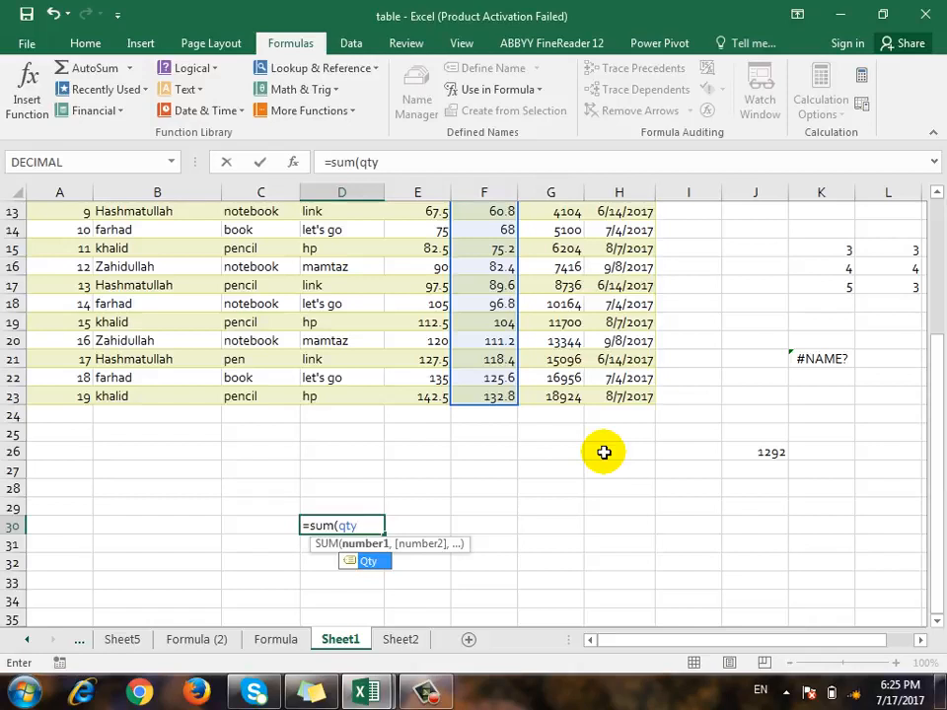
Step: Try the name total as the argument of the SUM formula in D30, and discard the formula entry
key("BackSpace")
key("BackSpace")
key("BackSpace")
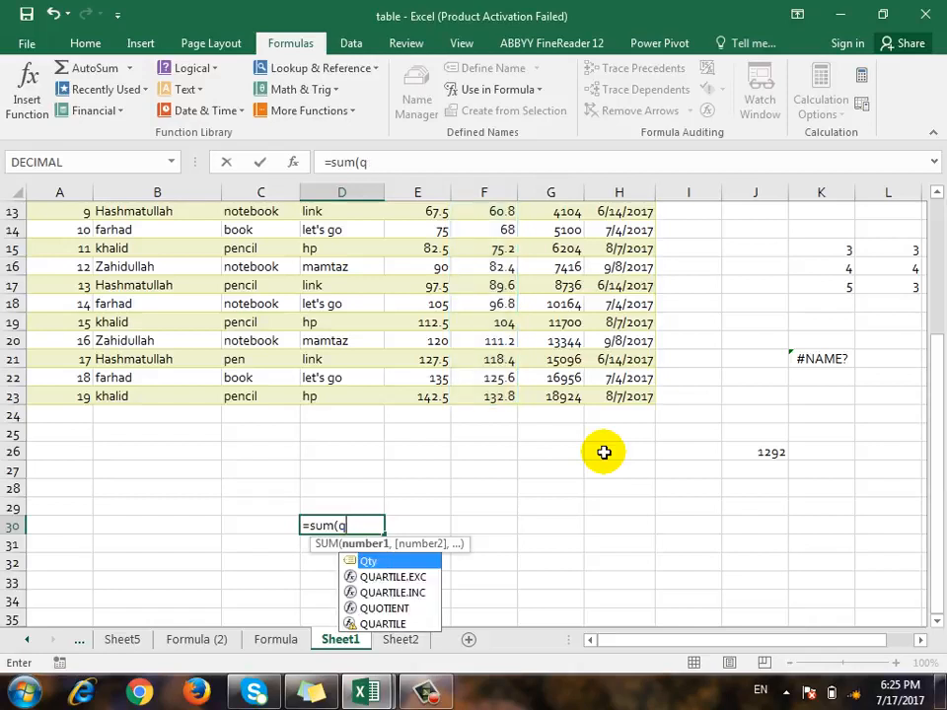
type("totl")
key("BackSpace")
type("al")
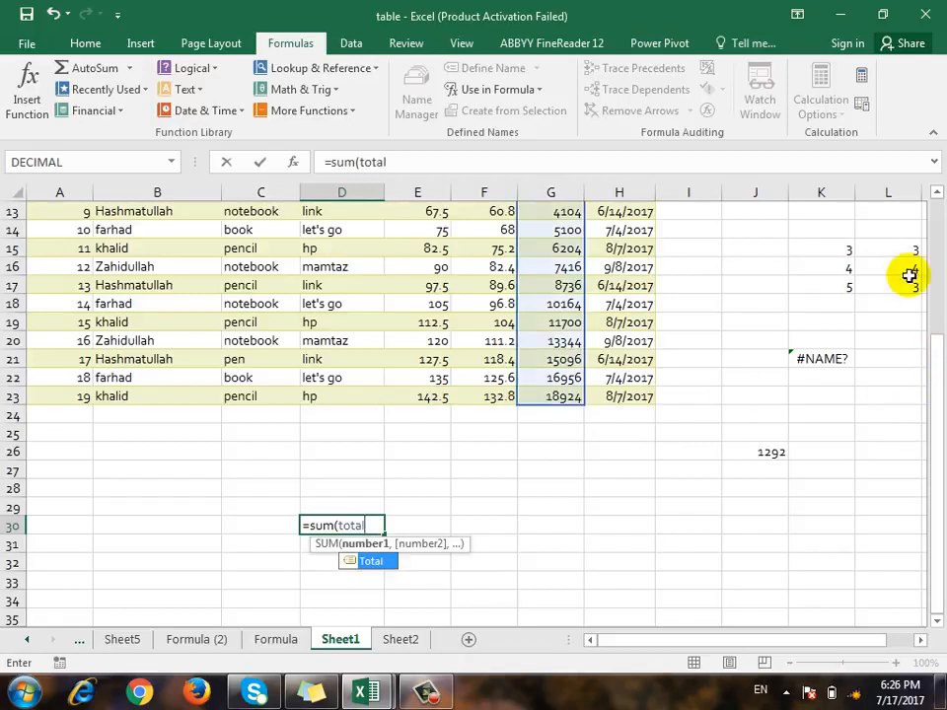
key("Escape")
key("Escape")
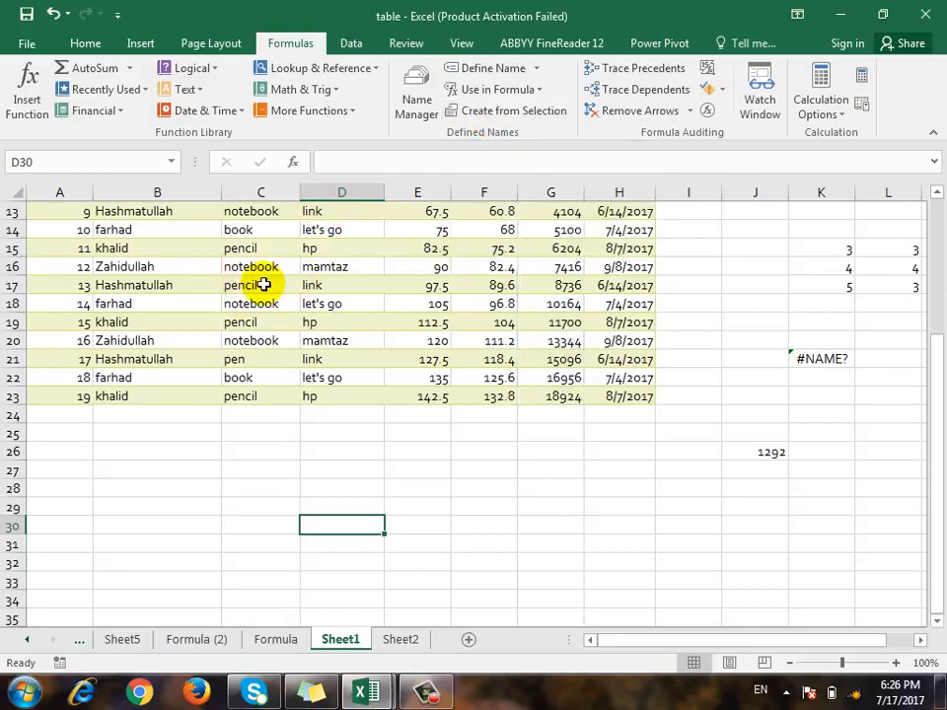
Step: Check the list of defined column names in the Name Manager once more and close it
left_click(415, 100)
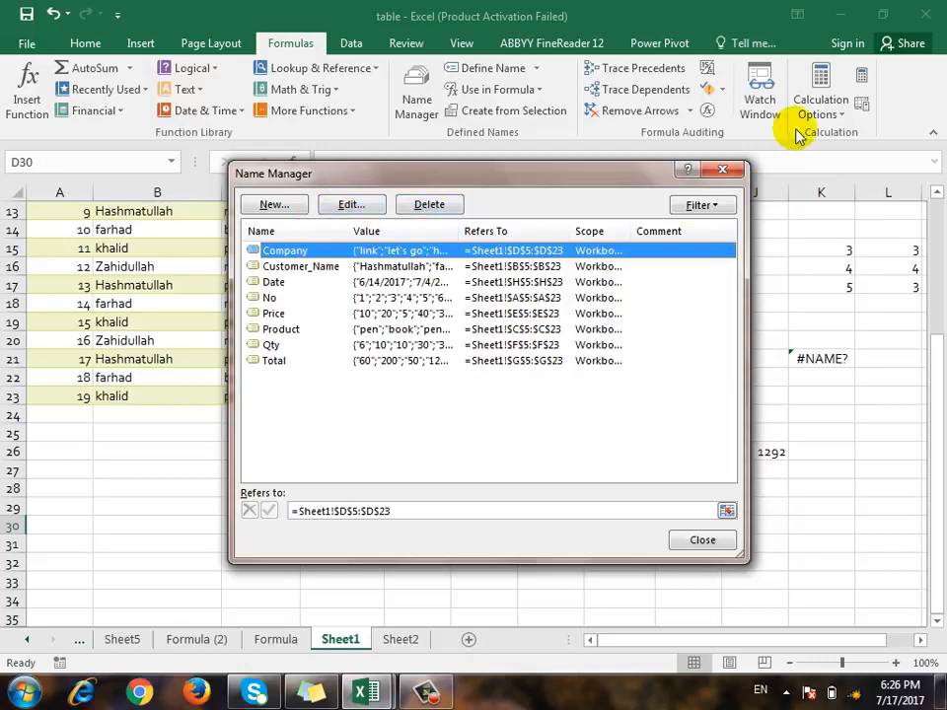
left_click(724, 169)
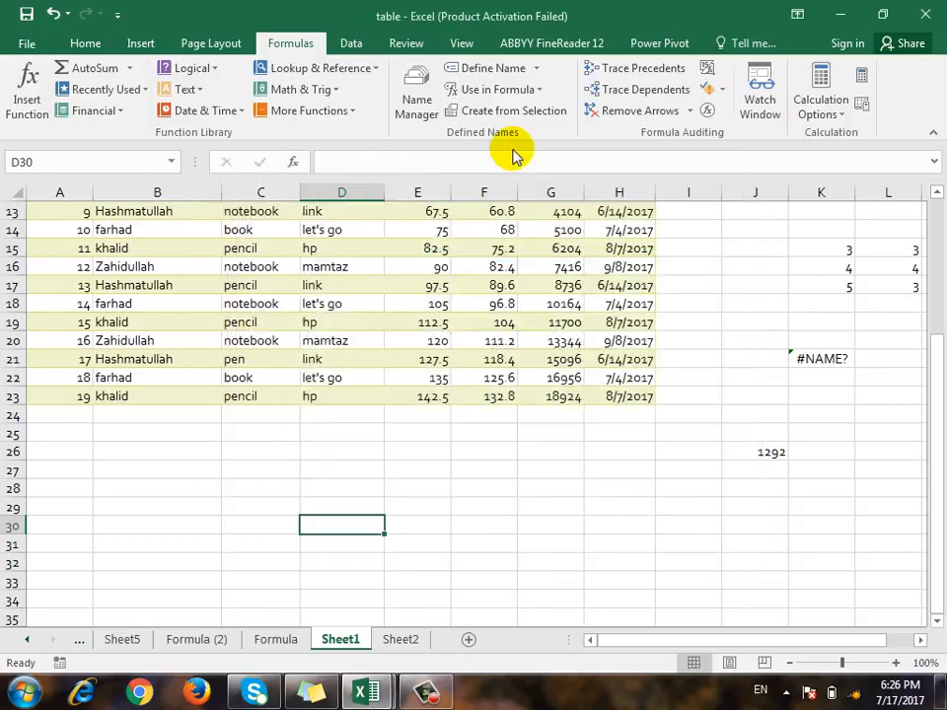
Step: Compare the names available for use in formulas with the Name Manager list, and close the manager
left_click(542, 90)
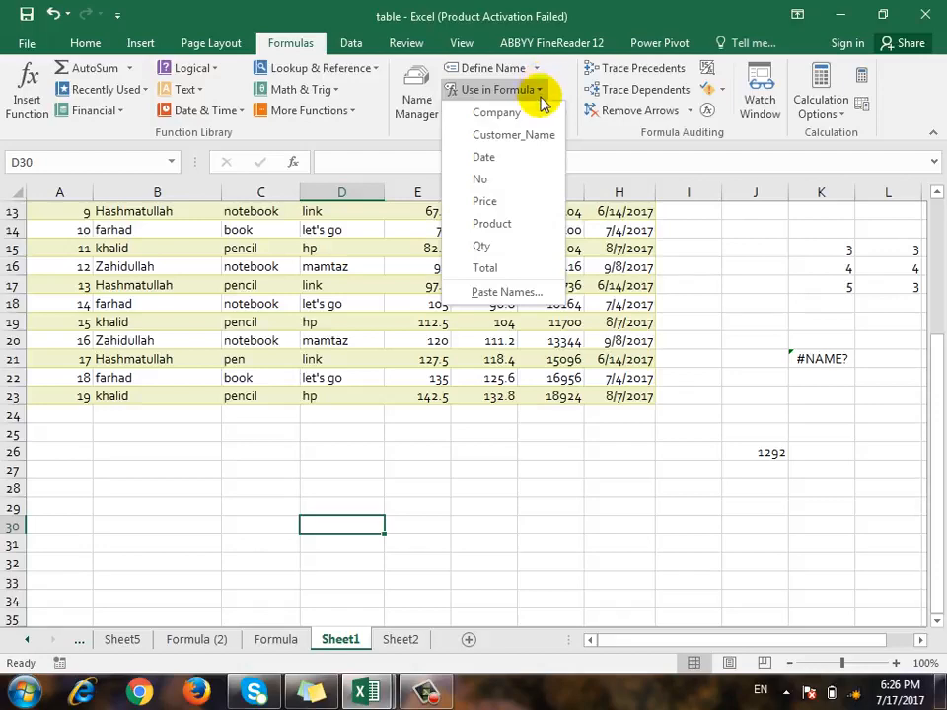
left_click(427, 117)
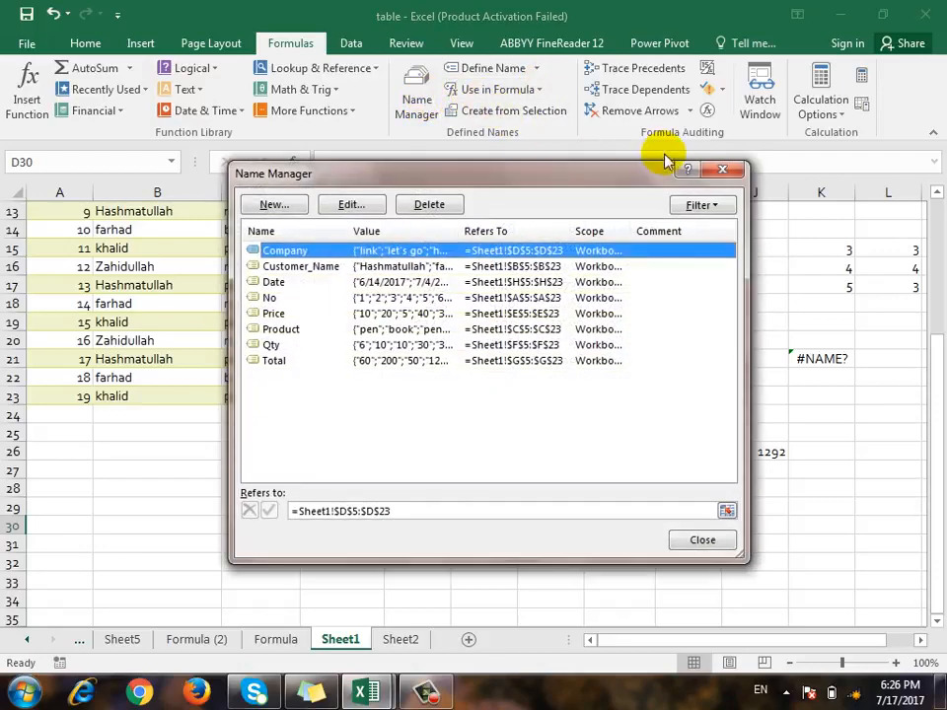
left_click(724, 173)
Step: Insert the defined name Qty into cell D30 from the available names and wrap it in a SUM formula
left_click(538, 90)
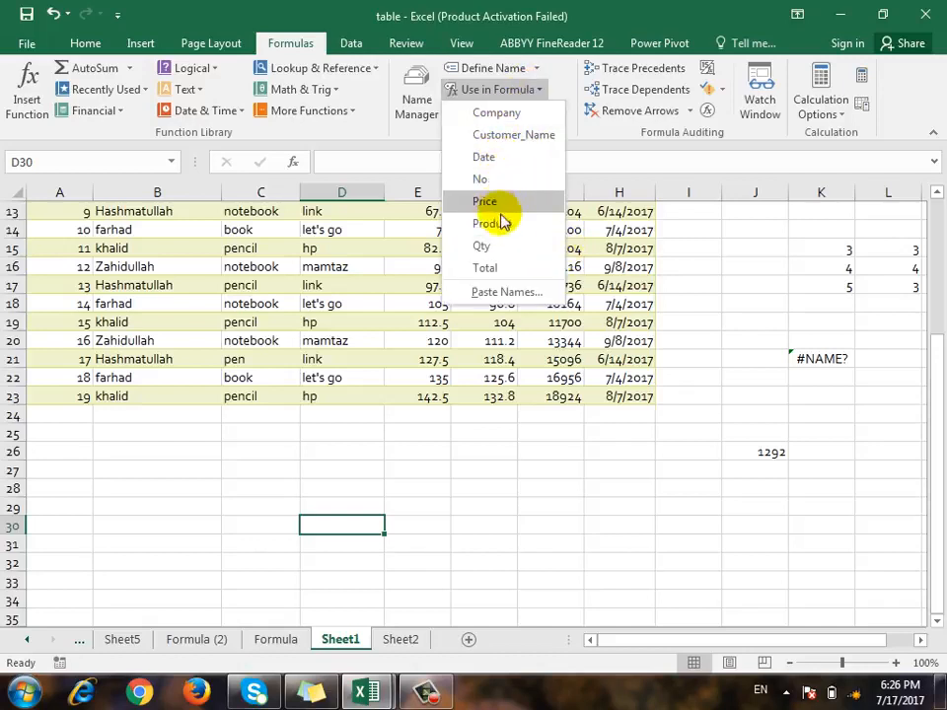
left_click(501, 254)
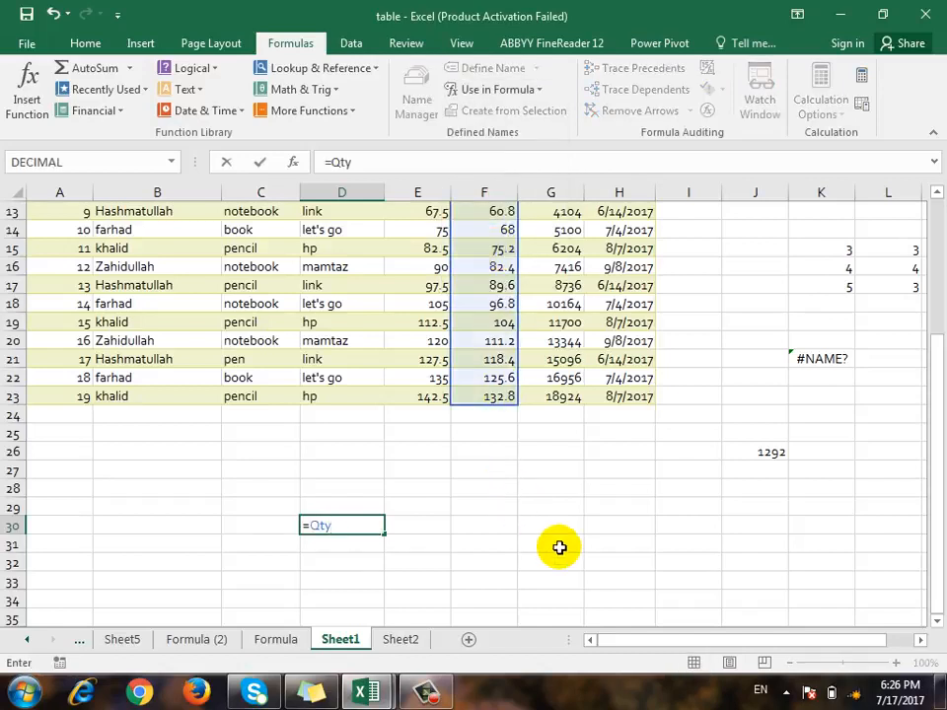
left_click(307, 524)
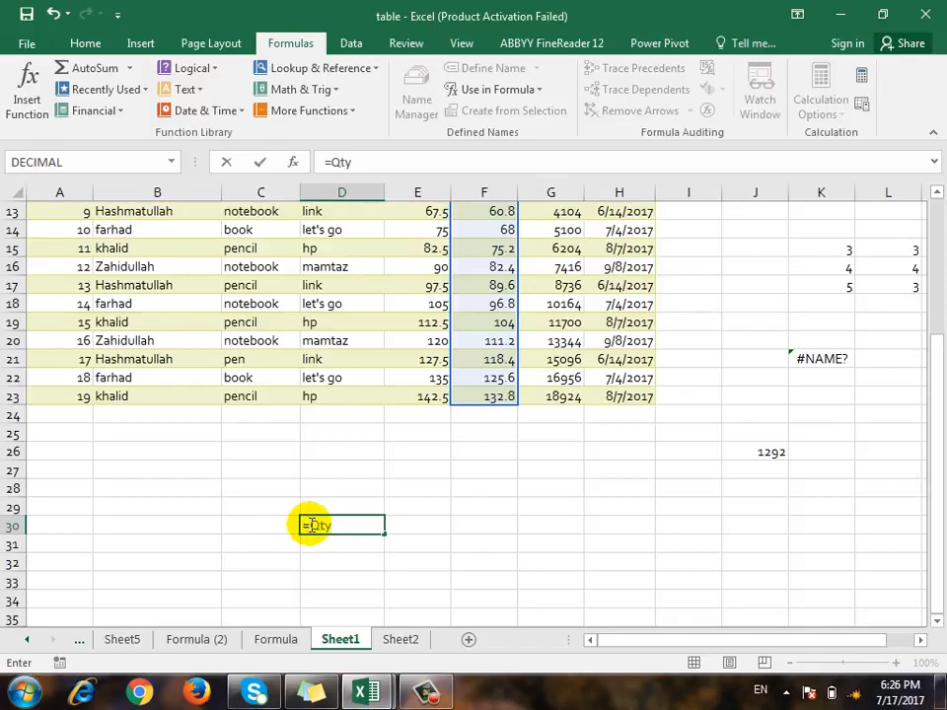
type("sum(*")
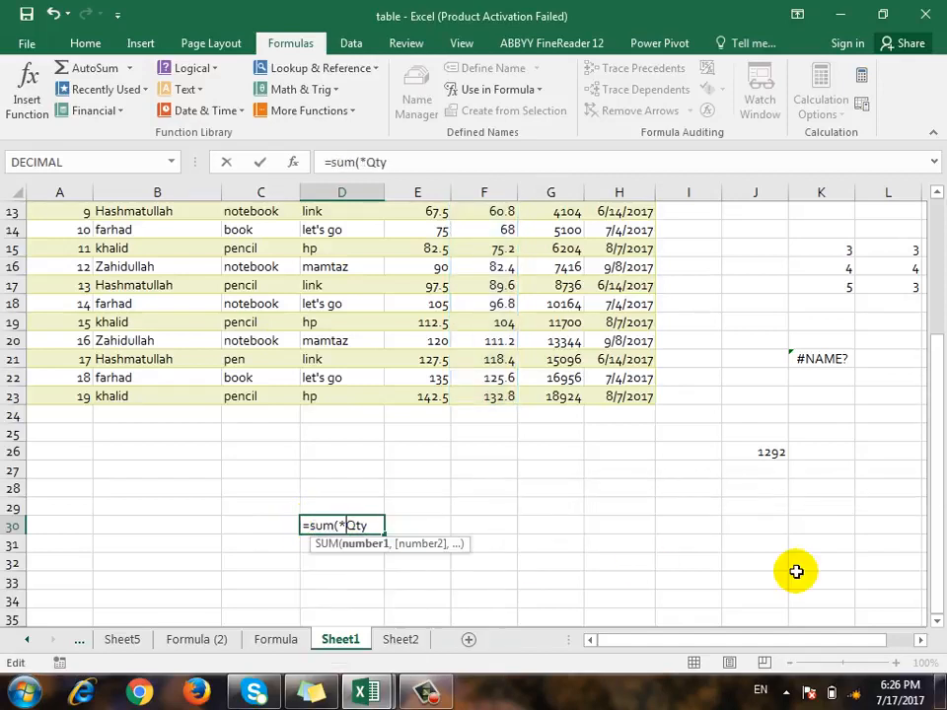
key("BackSpace")
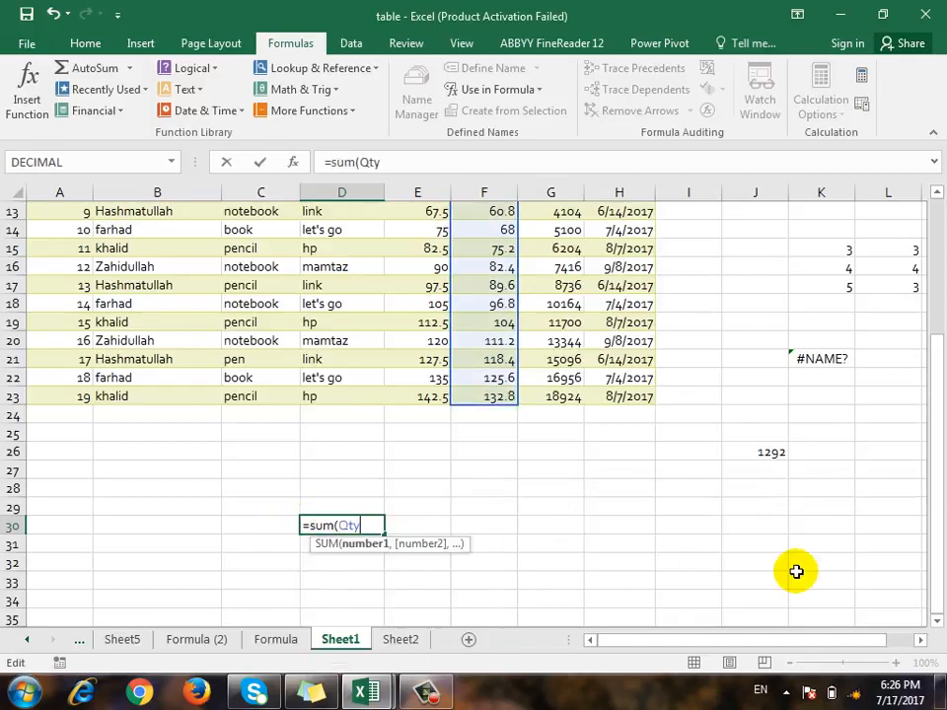
key("Return")
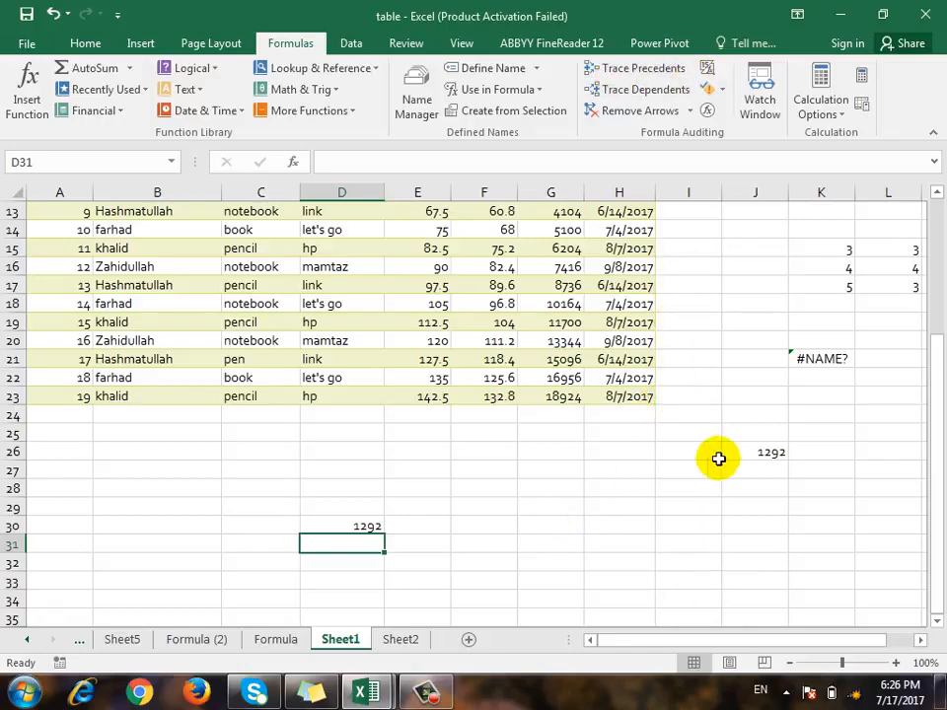
Step: Replace the erroneous formula in cell K21 with a SUM of the range K15:L17
scroll(750, 464, "up", 1)
scroll(822, 611, "right", 1)
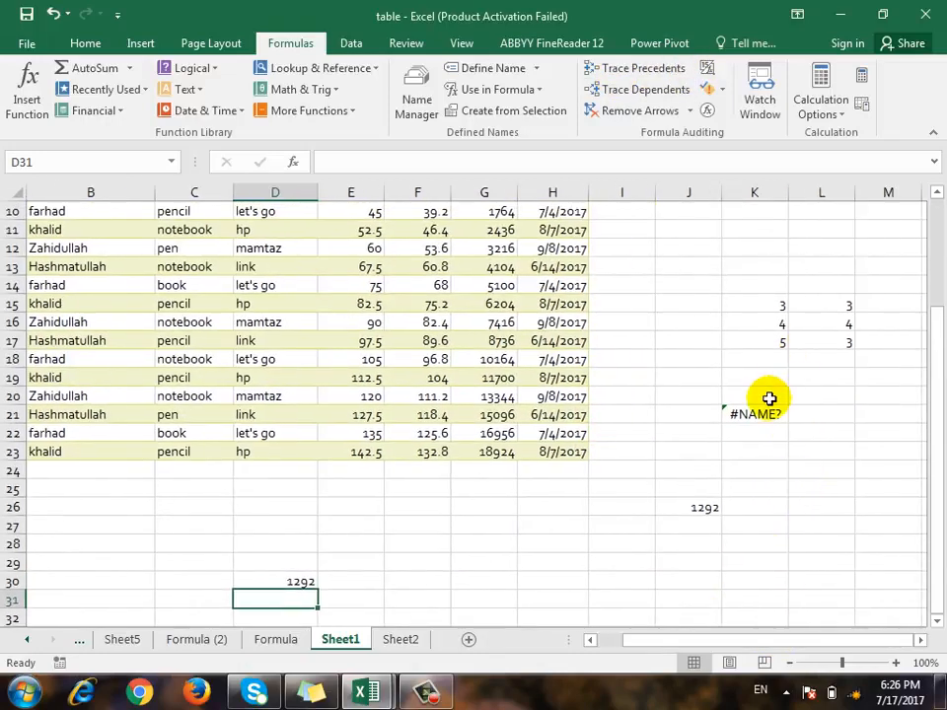
left_click(767, 397)
left_click(753, 415)
type("=")
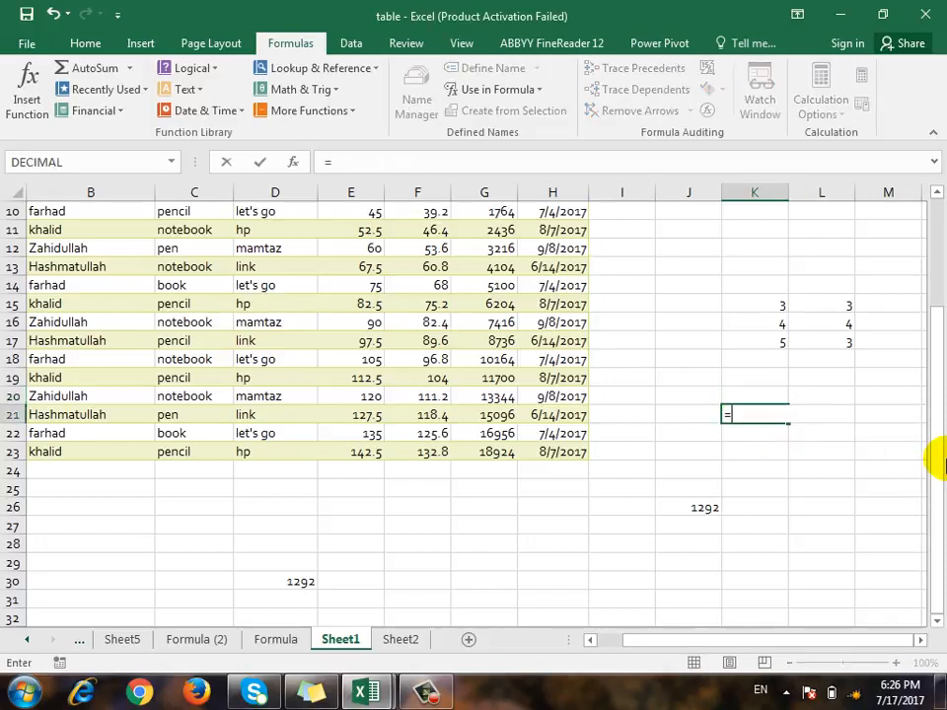
type("sum(")
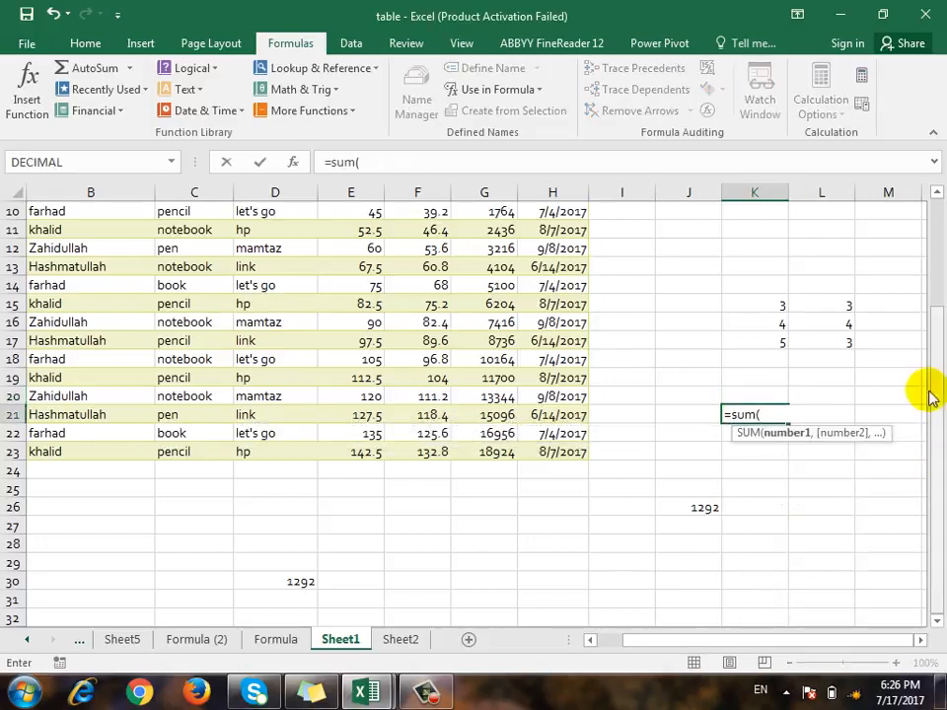
left_click_drag(738, 309, 844, 341)
key("Return")
Step: Enter a PRODUCT formula for the range K15:L17 in cell M22
key("Right")
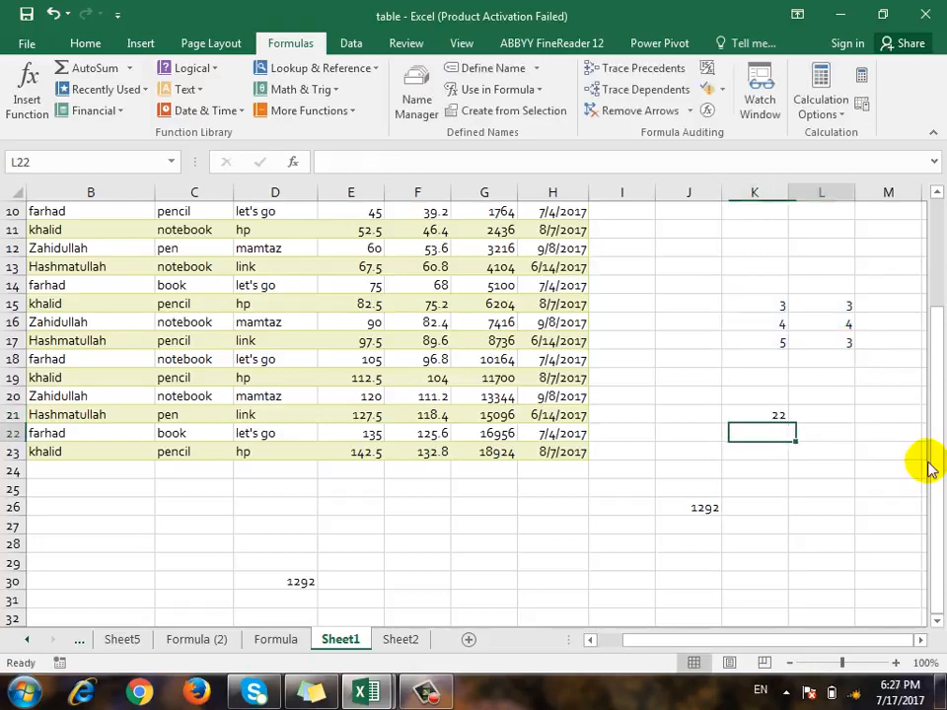
key("Right")
key("Right")
key("Left")
type("=produ")
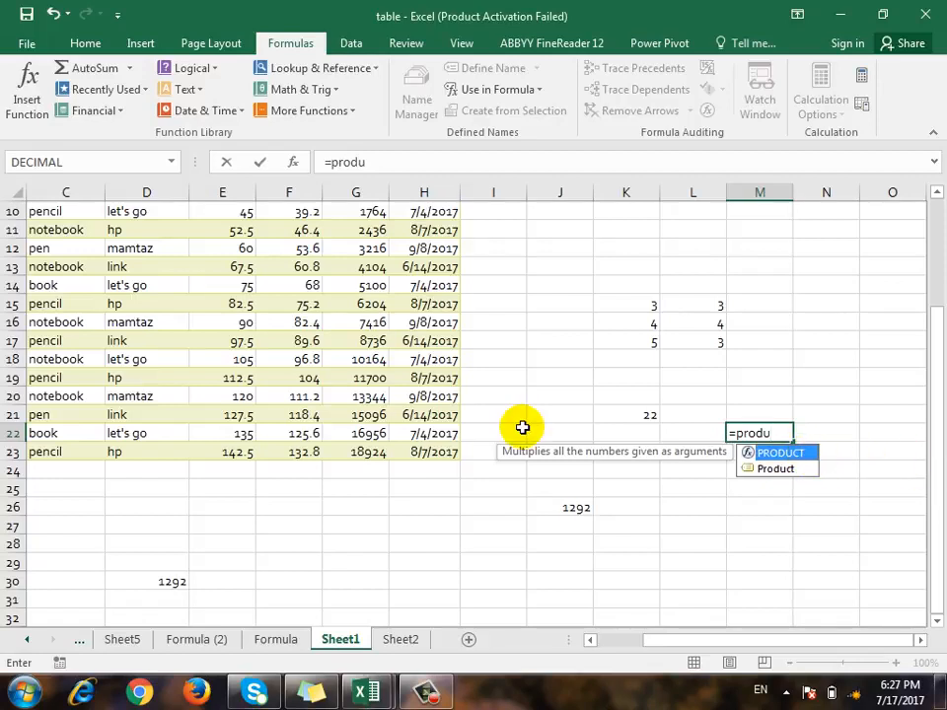
type("ct")
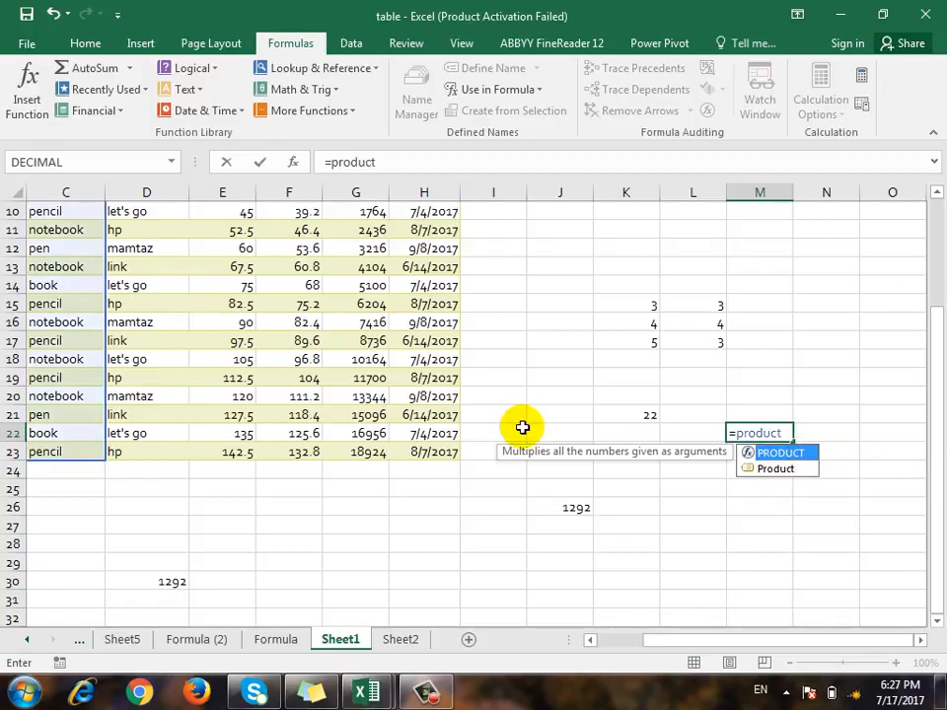
type("(")
left_click_drag(612, 306, 678, 343)
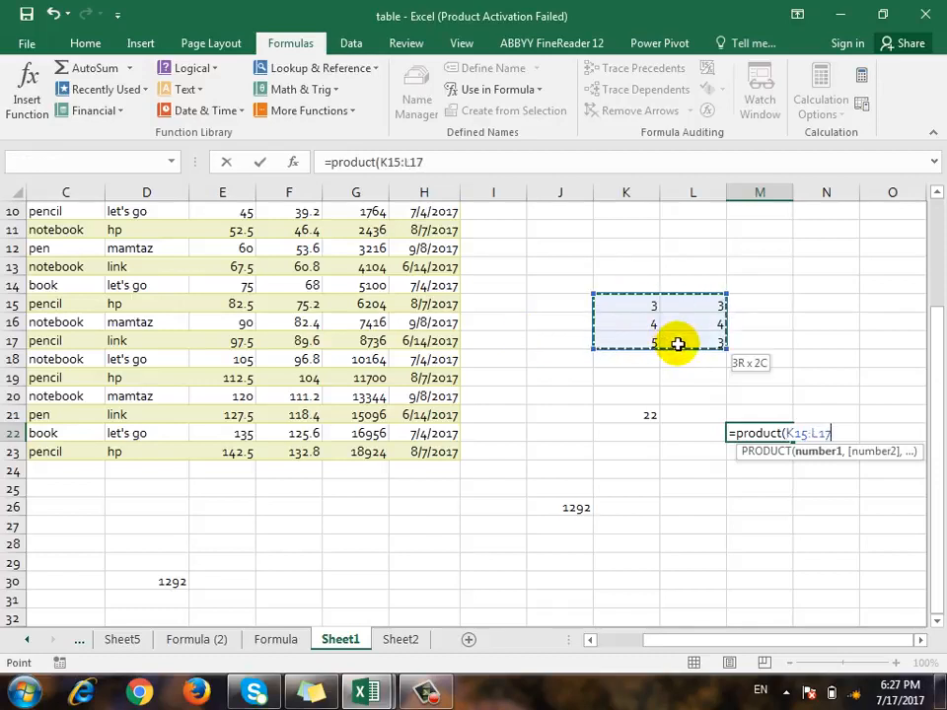
key("Return")
Step: Try to enter an AVERAGE formula for the range K15:L17 in cell N20, with empty parentheses after the range
key("Up")
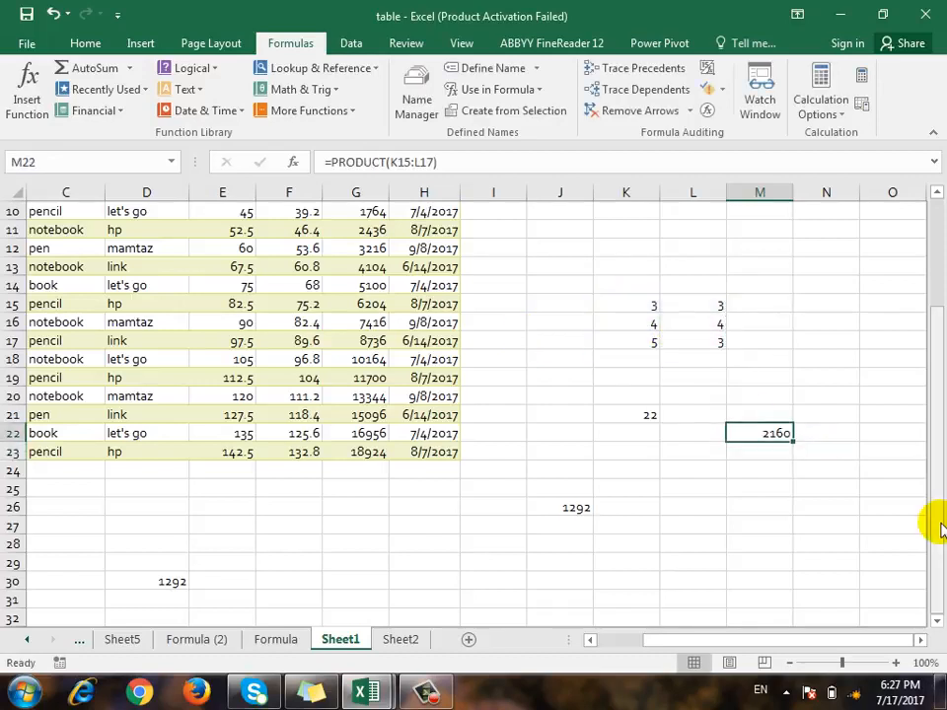
key("Up")
key("Up")
key("Right")
type("=av")
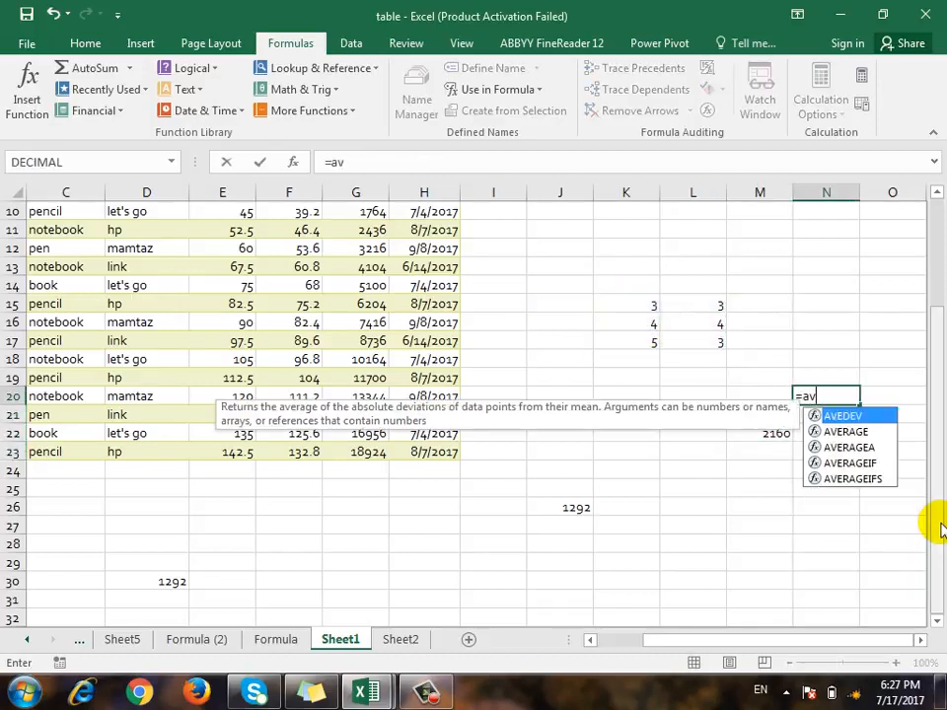
type("erage(")
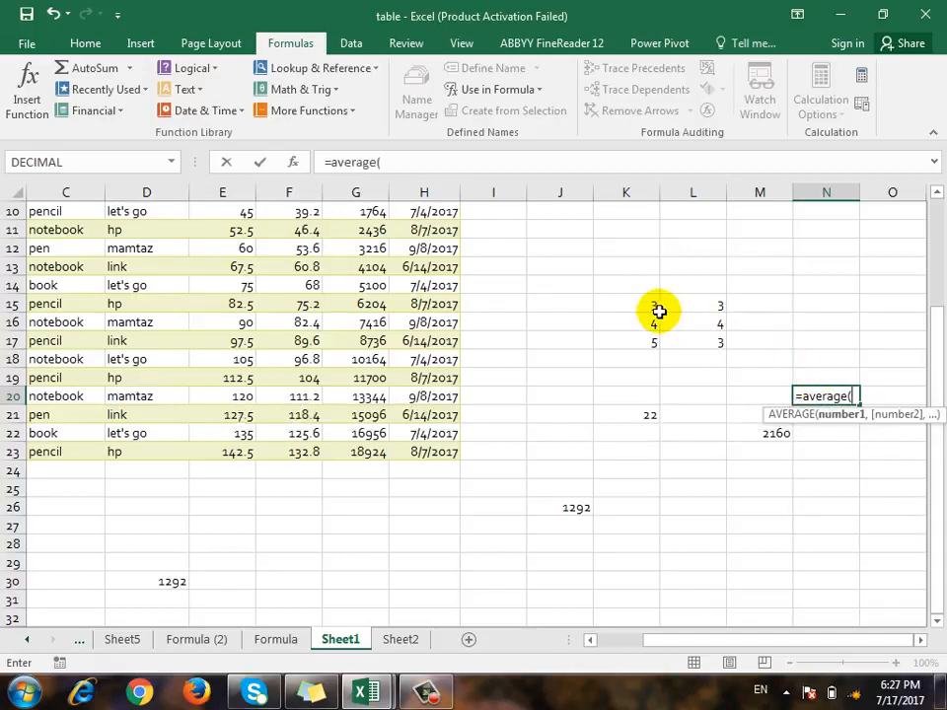
left_click_drag(646, 307, 715, 343)
type("()")
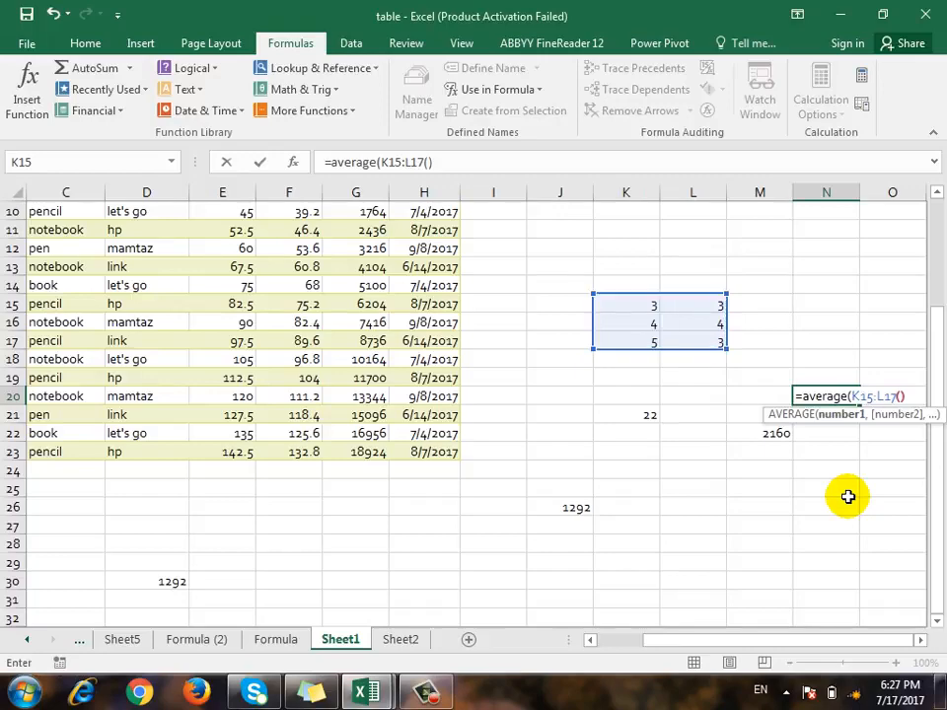
key("Return")
key("Return")
Step: Remove the extra parentheses after K15:L17 in the AVERAGE formula in N20 and commit it
left_click(457, 158)
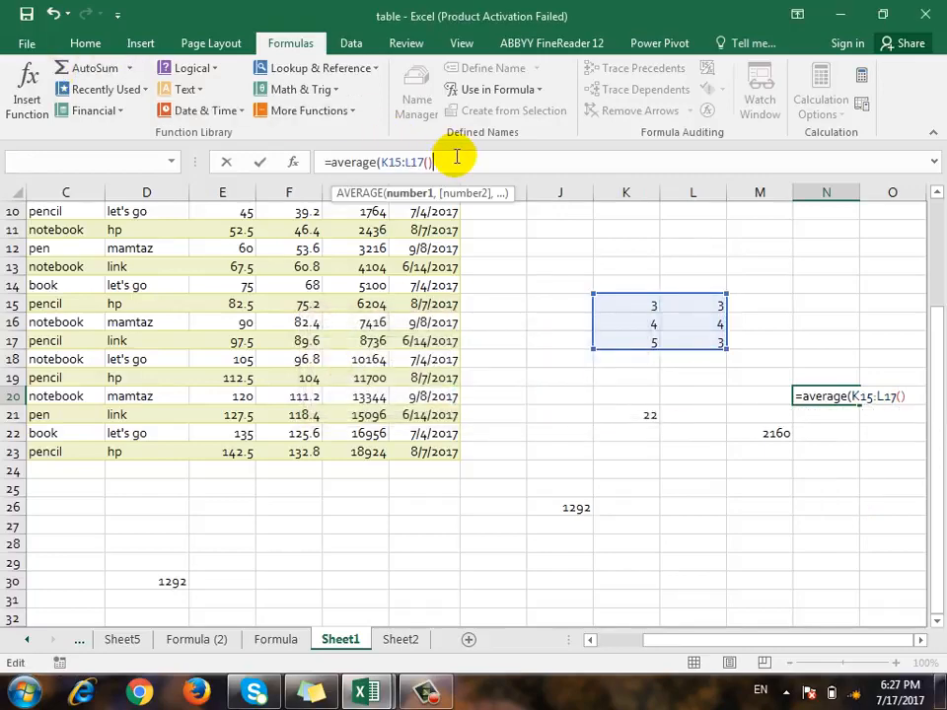
key("BackSpace")
key("BackSpace")
key("Return")
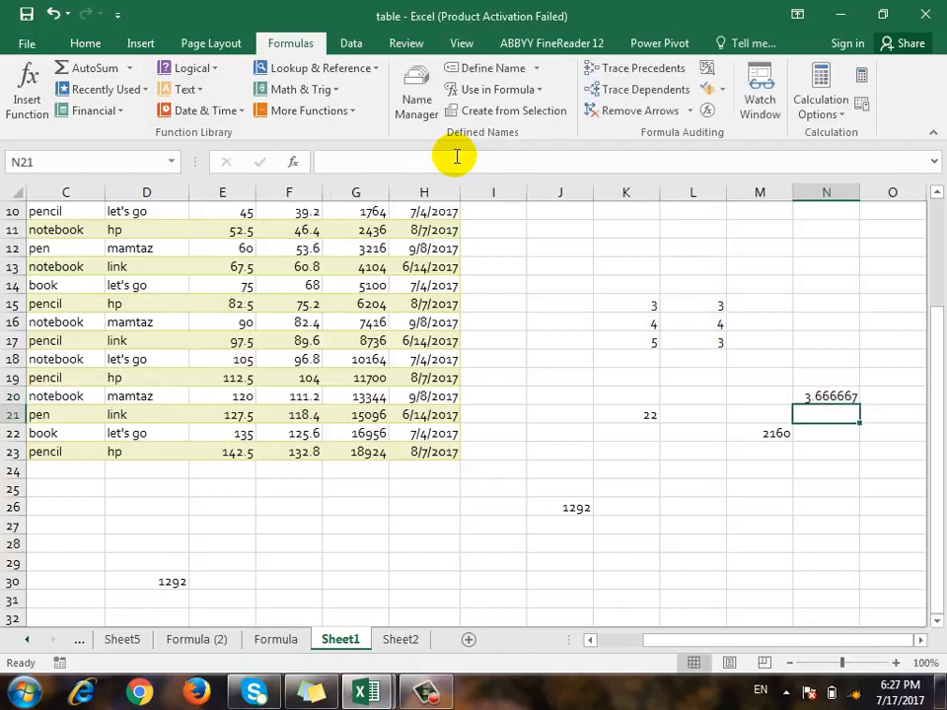
Step: Trace the precedents of the SUM formula in cell K21
left_click_drag(657, 309, 682, 339)
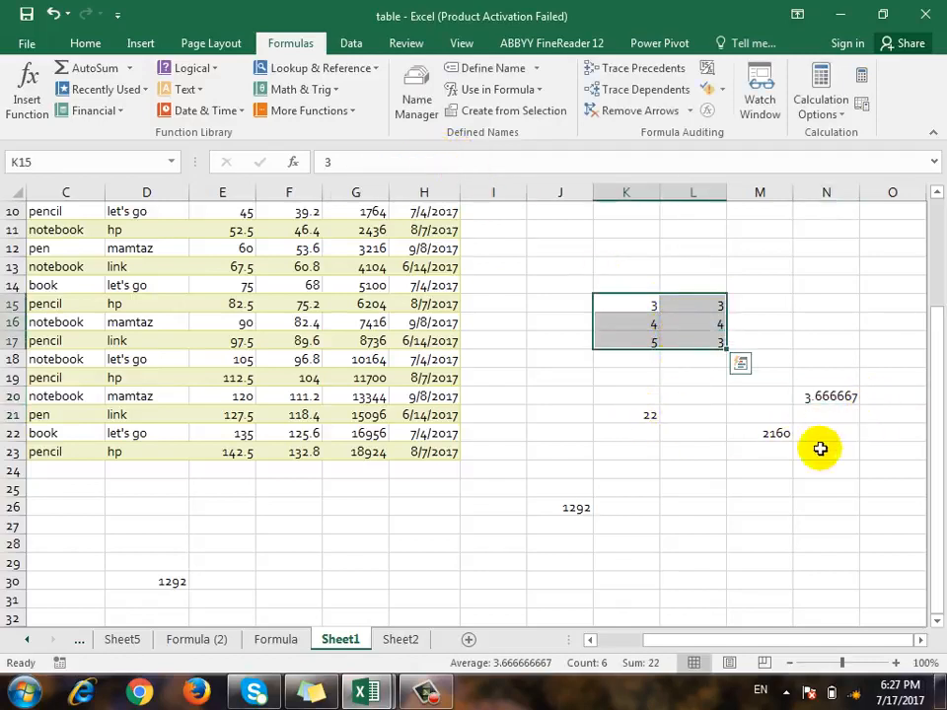
left_click(667, 410)
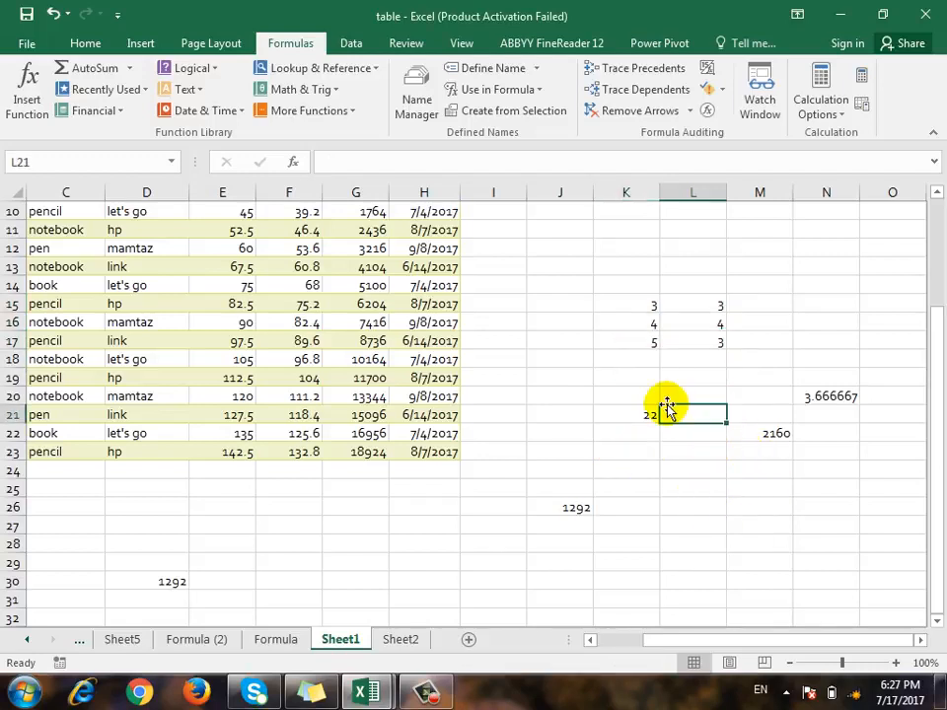
left_click(613, 418)
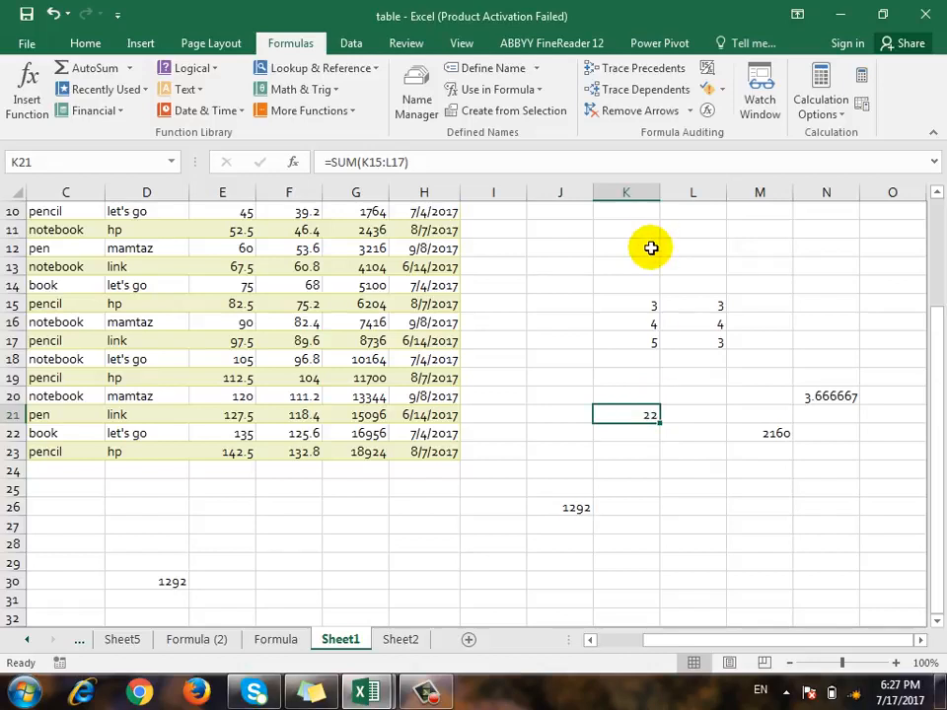
left_click(627, 76)
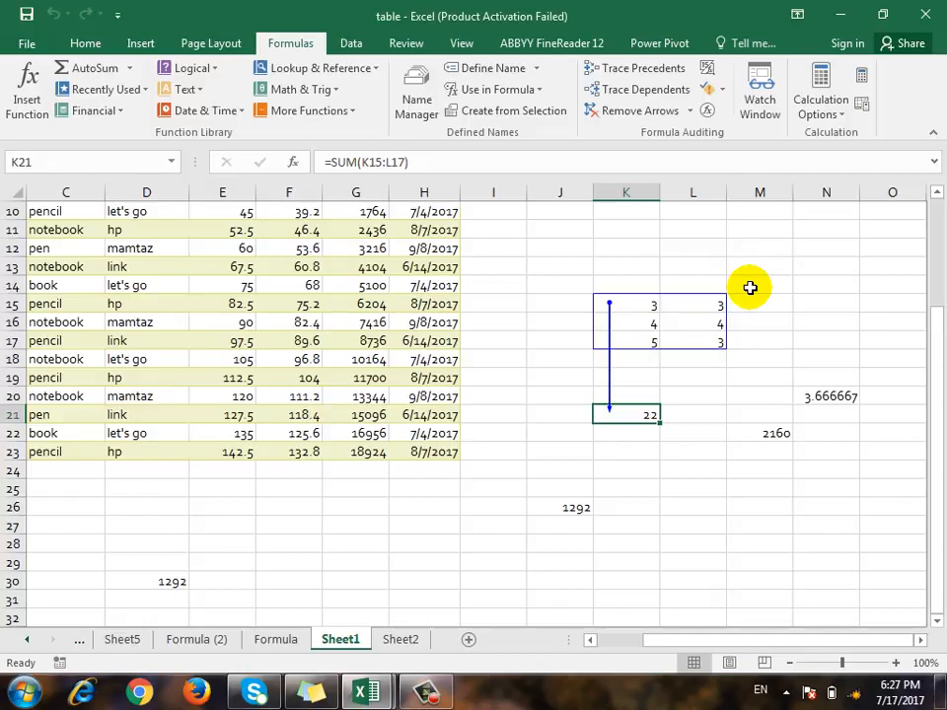
Step: Trace the precedents of the SUM(Qty) formula in cell J26, and remove all tracer arrows from the sheet
left_click(596, 509)
left_click(583, 509)
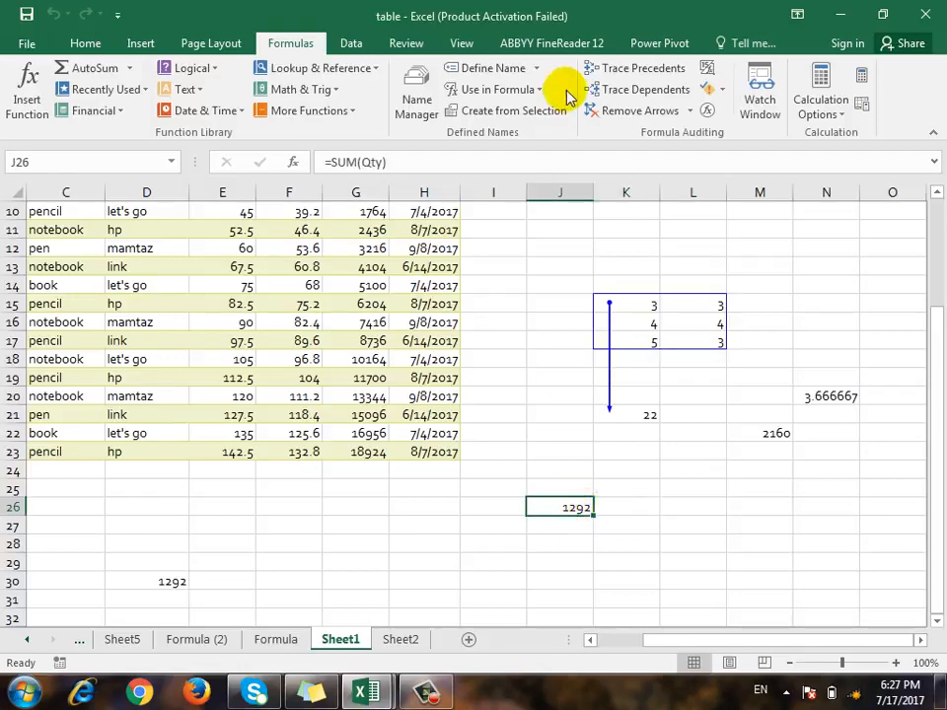
left_click(596, 67)
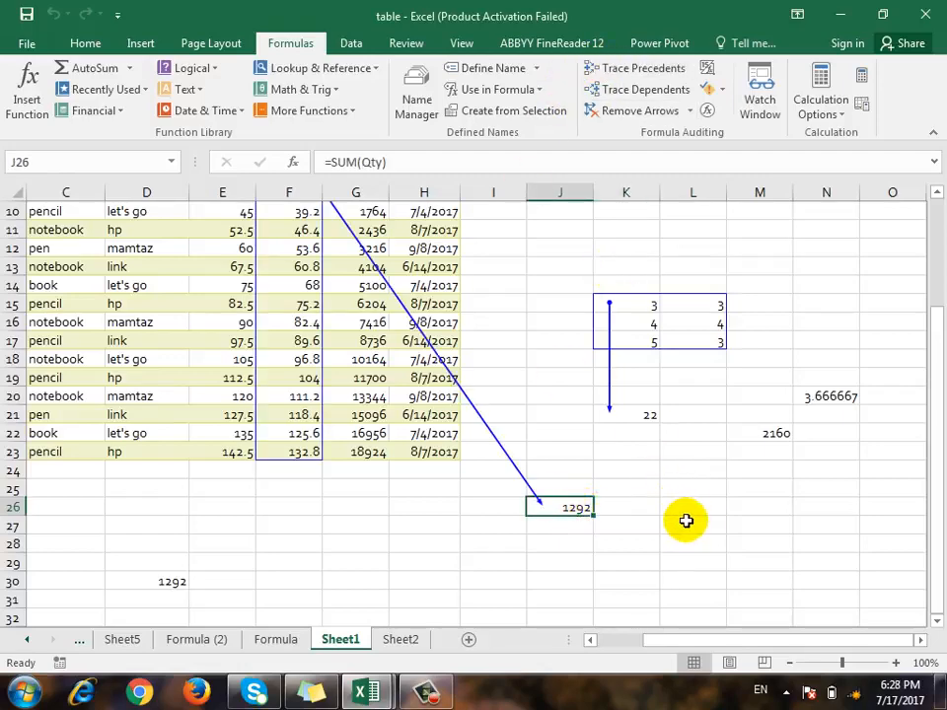
scroll(691, 519, "up", 2)
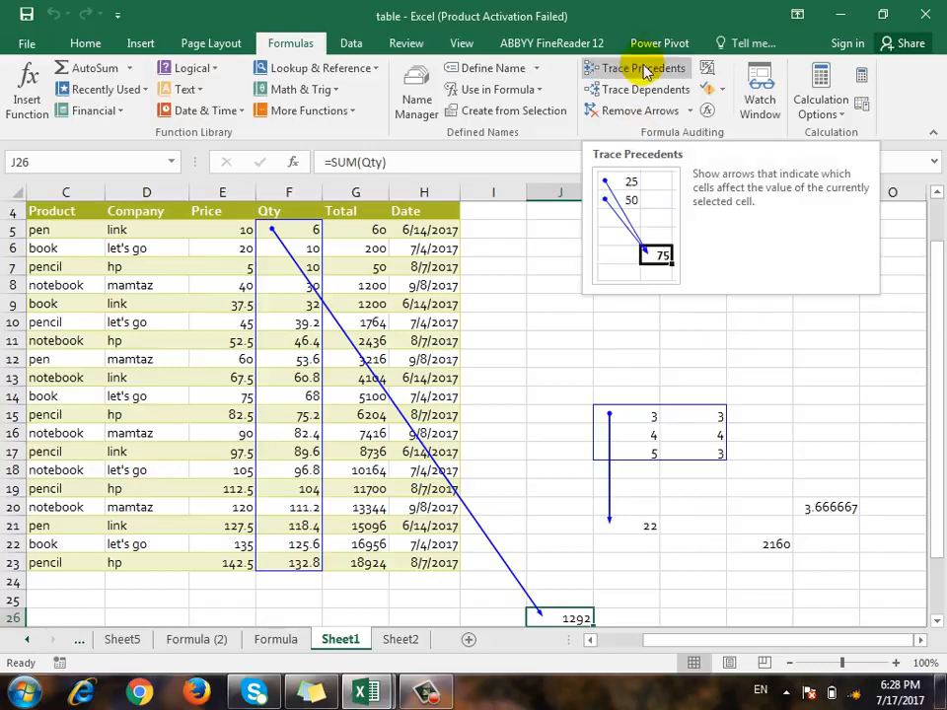
left_click(617, 110)
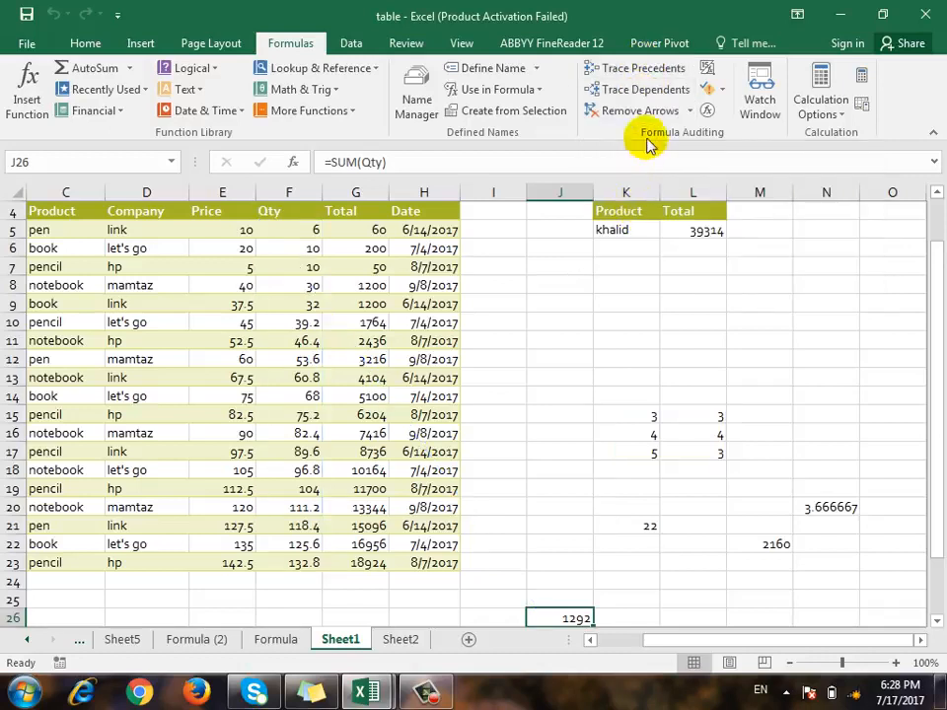
Step: Trace the dependents of cell K16, dismiss the Windows color scheme message, and remove the tracer arrows
left_click(656, 434)
scroll(675, 426, "down", 1)
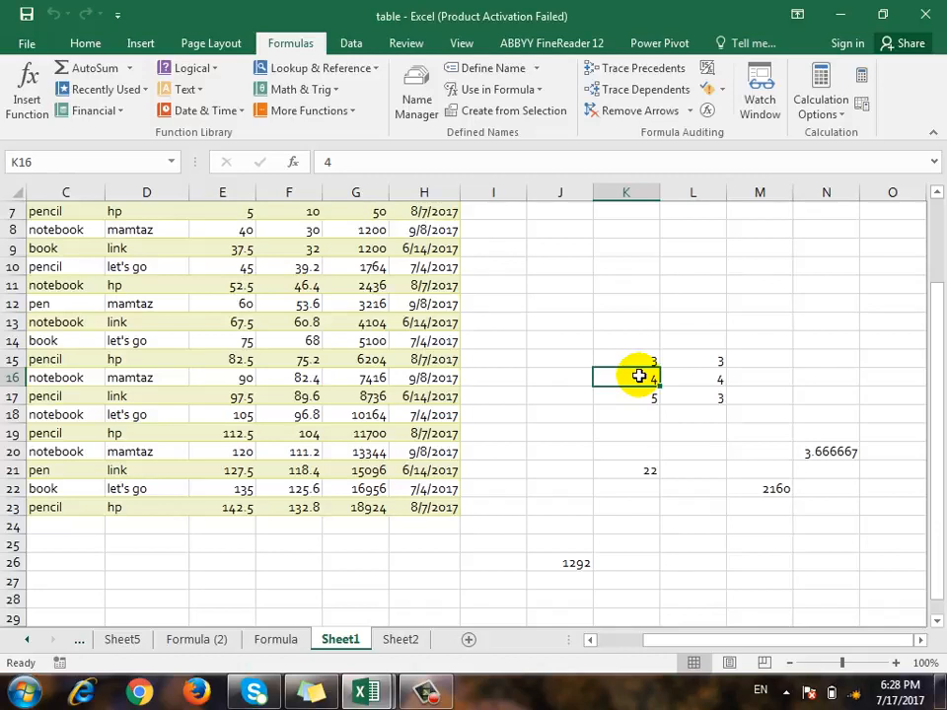
left_click(664, 93)
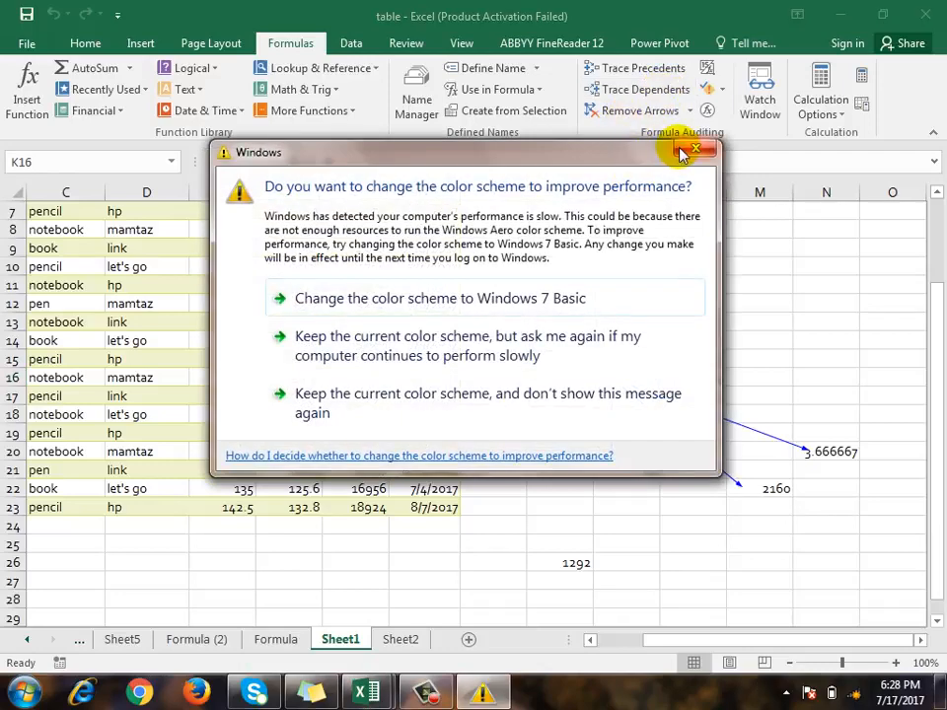
left_click(681, 153)
left_click(630, 113)
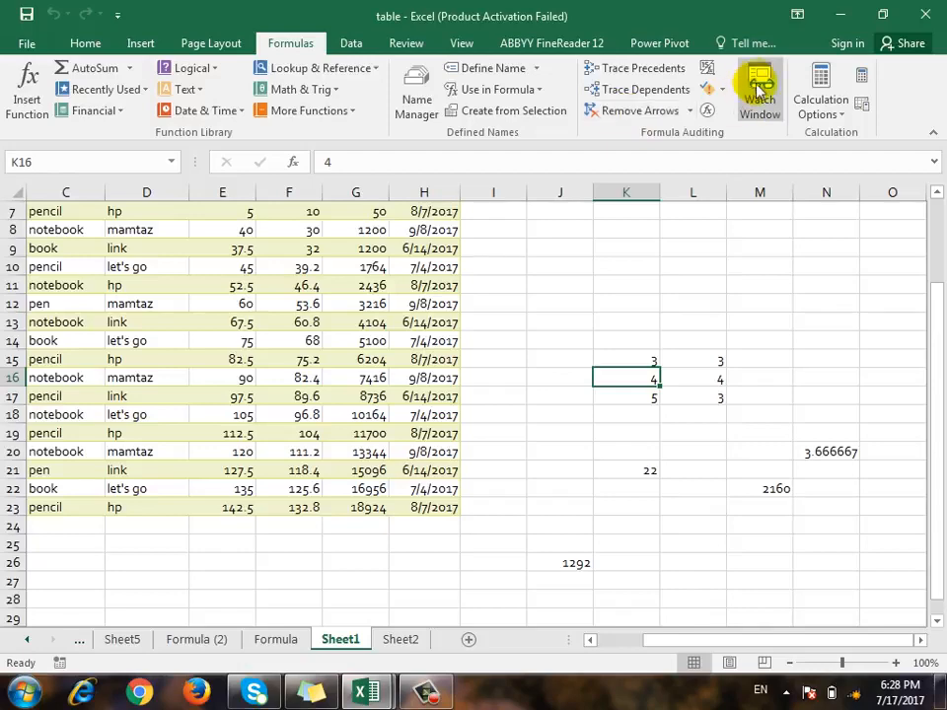
Step: Show the formulas instead of results in Sheet1 and review those in the Total column and in columns J to N
left_click(706, 71)
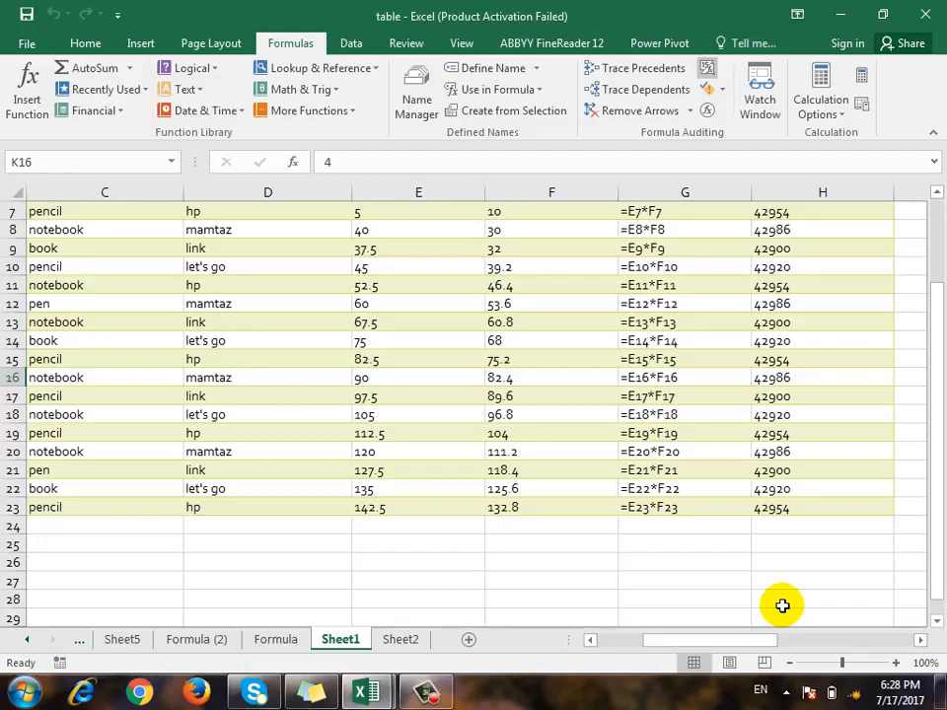
scroll(782, 545, "up", 1)
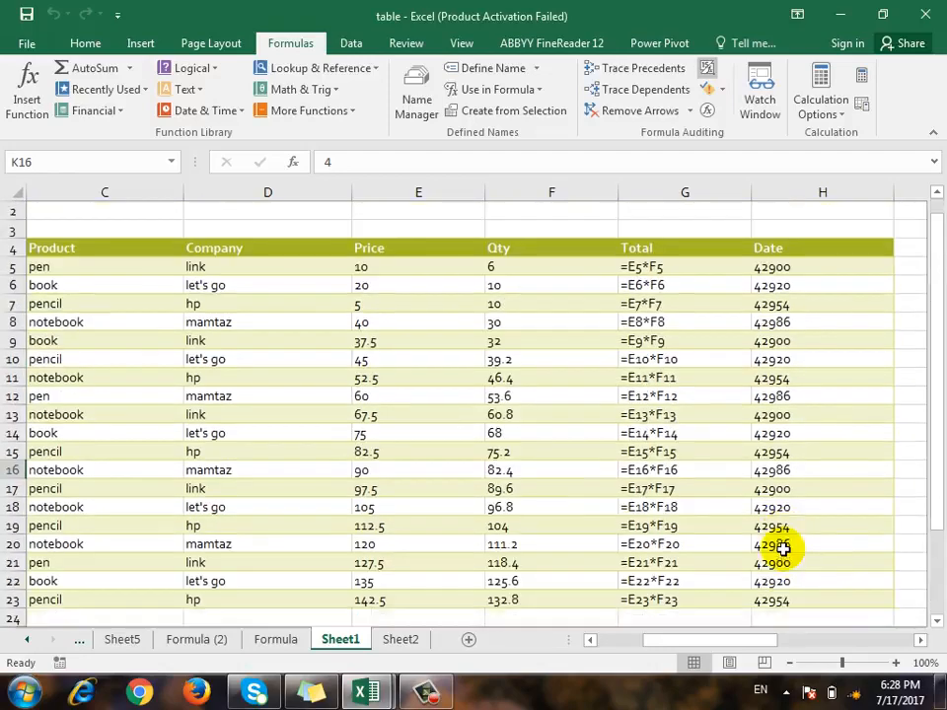
scroll(750, 592, "down", 4)
left_click_drag(710, 641, 853, 640)
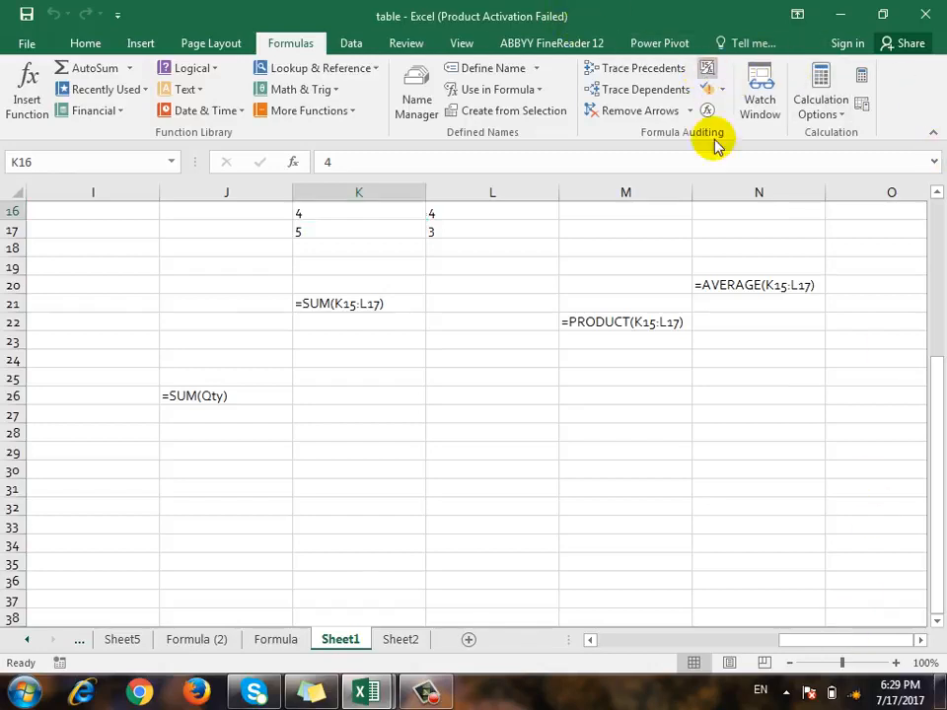
Step: Switch Sheet1 back to showing results instead of formulas
key("ctrl+grave")
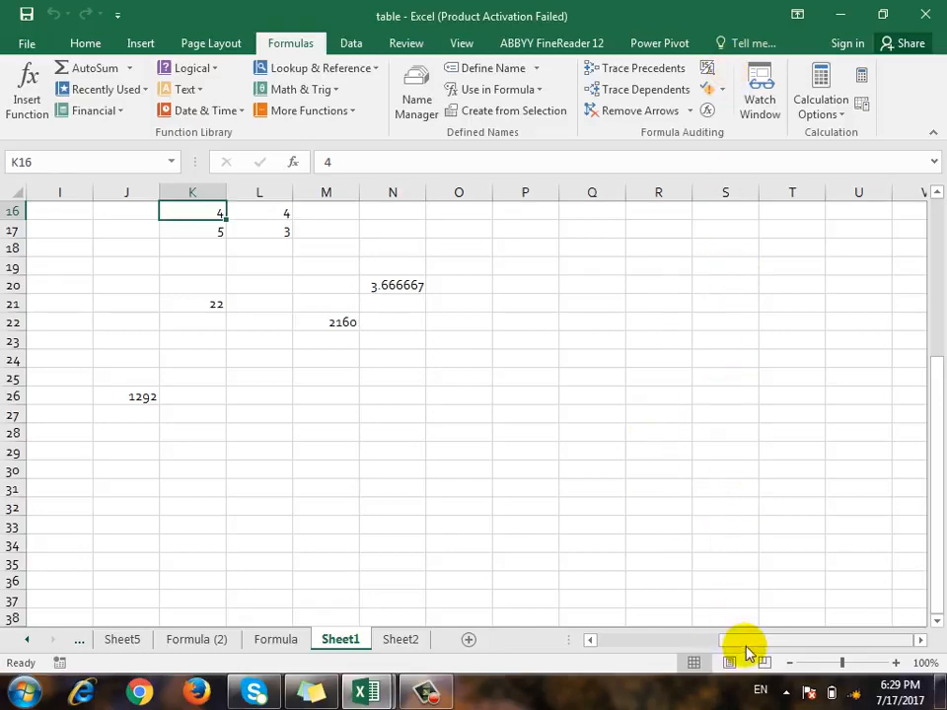
left_click_drag(747, 651, 617, 646)
scroll(680, 325, "up", 3)
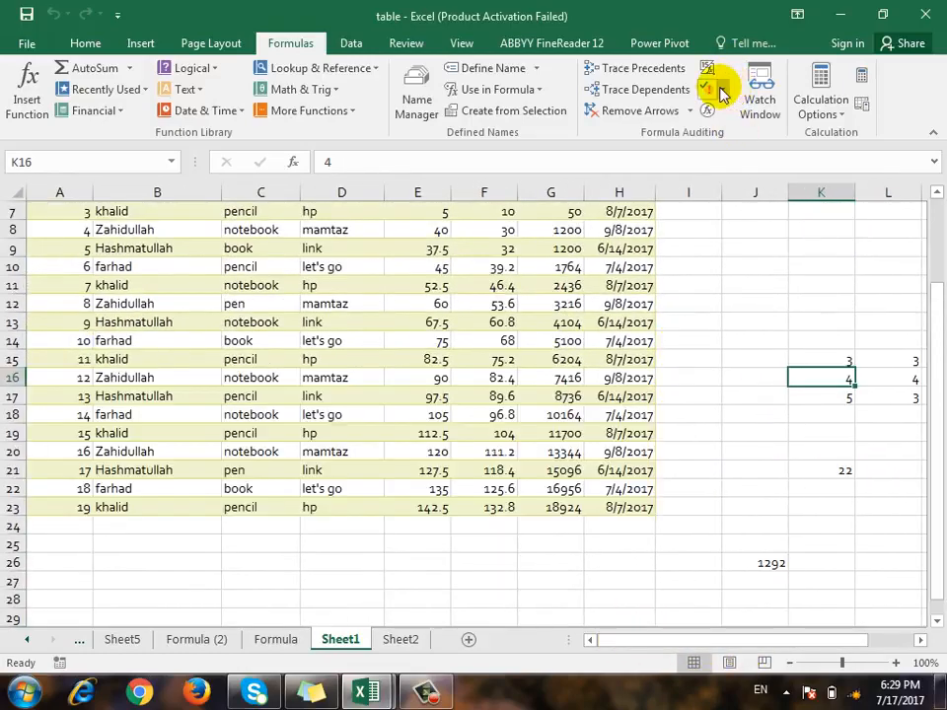
left_click(721, 88)
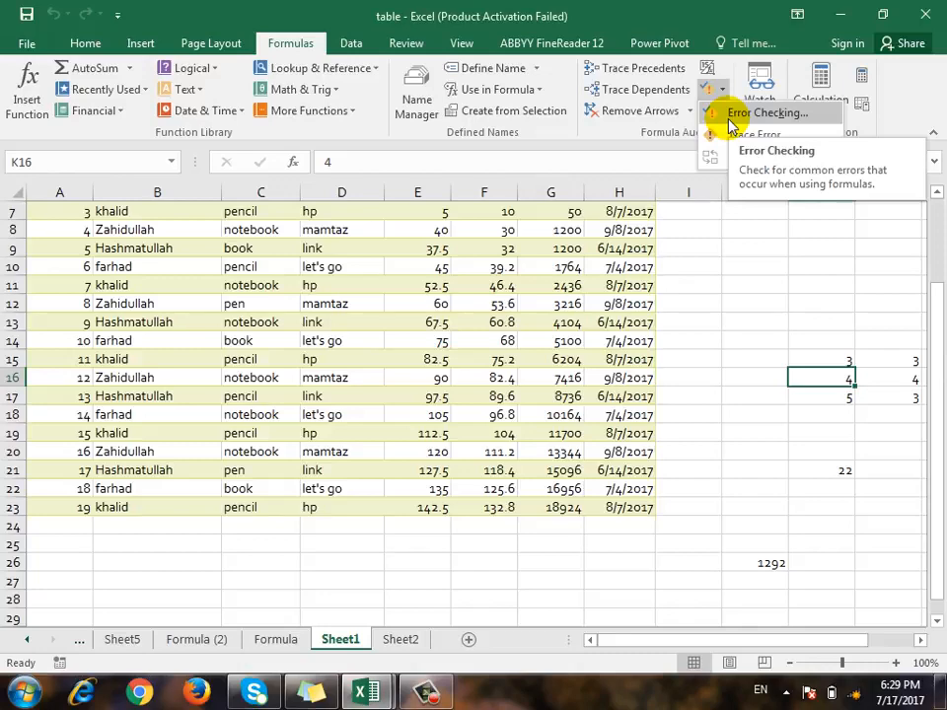
left_click(561, 583)
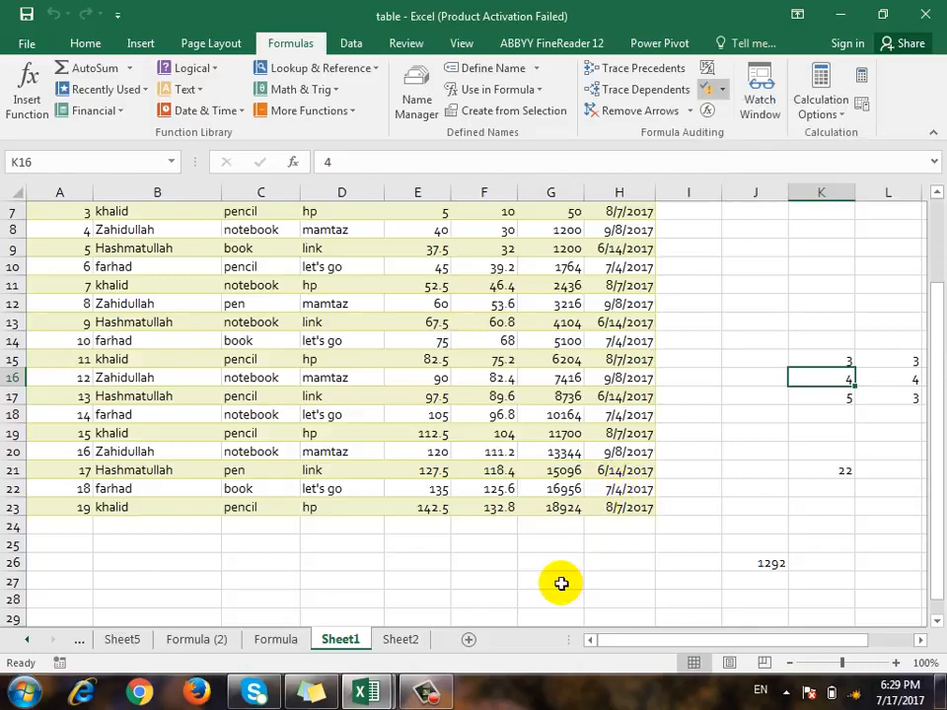
Step: Enter 30 in cell F32 and 0 in cell F33, below the table
scroll(533, 570, "down", 1)
left_click(507, 562)
scroll(582, 548, "down", 1)
key("Down")
key("Down")
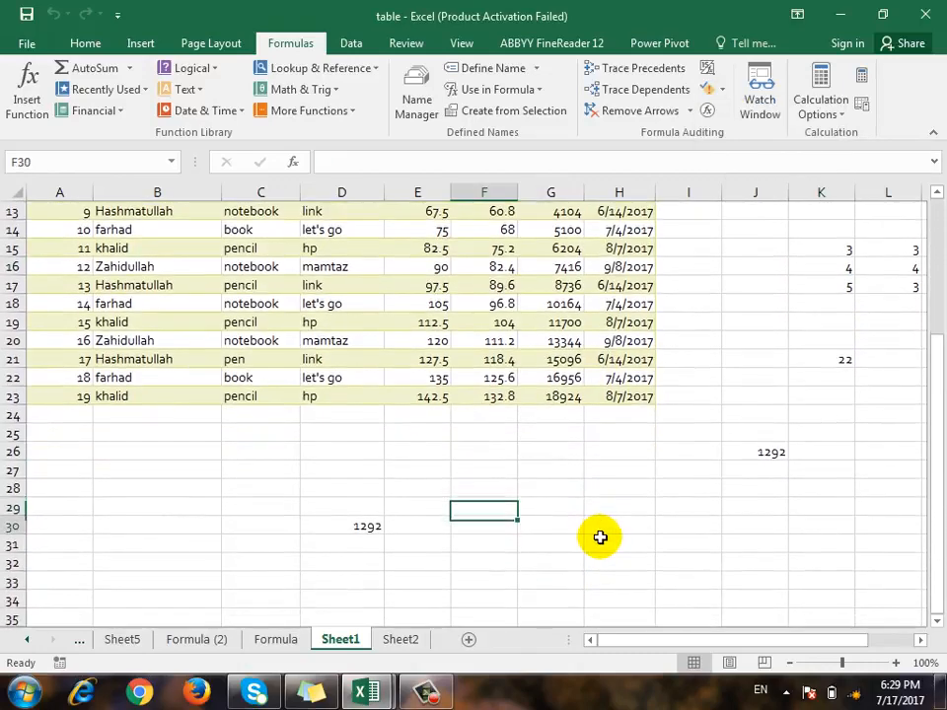
key("Down")
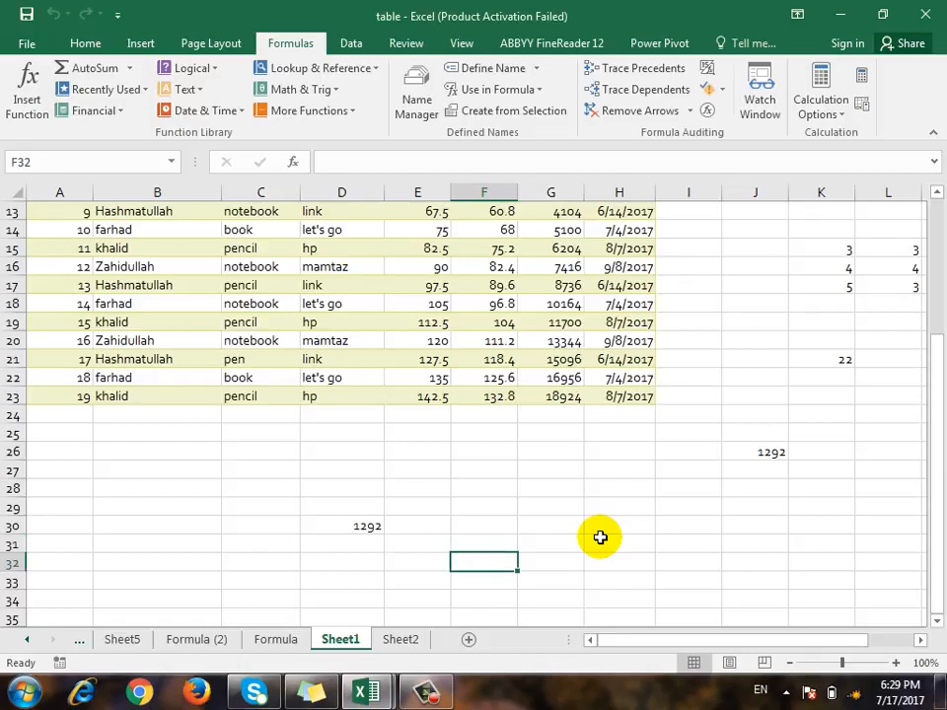
type("30")
key("Return")
type("0")
key("Return")
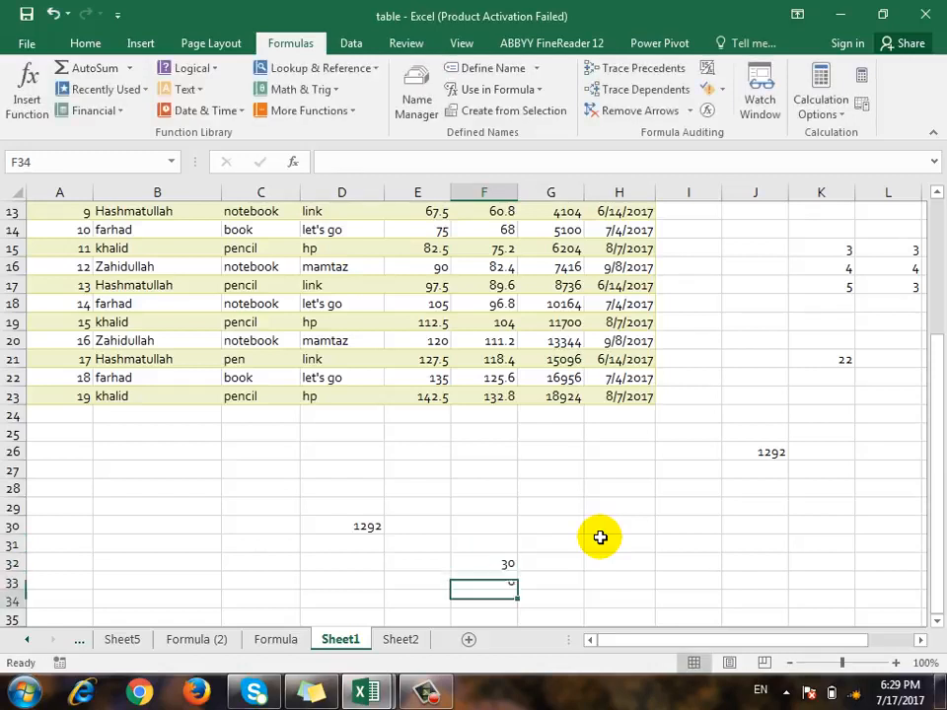
key("Return")
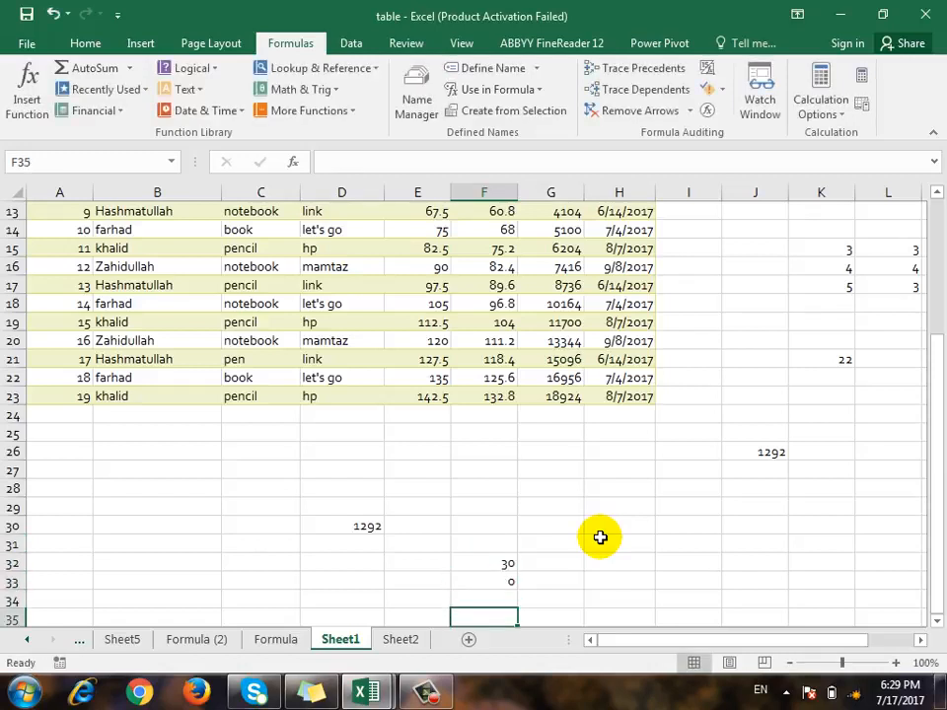
Step: Enter a formula in cell F35 that divides F32 by F33
key("Up")
key("Up")
key("Down")
key("Down")
type("=")
scroll(501, 503, "down", 1)
left_click(501, 506)
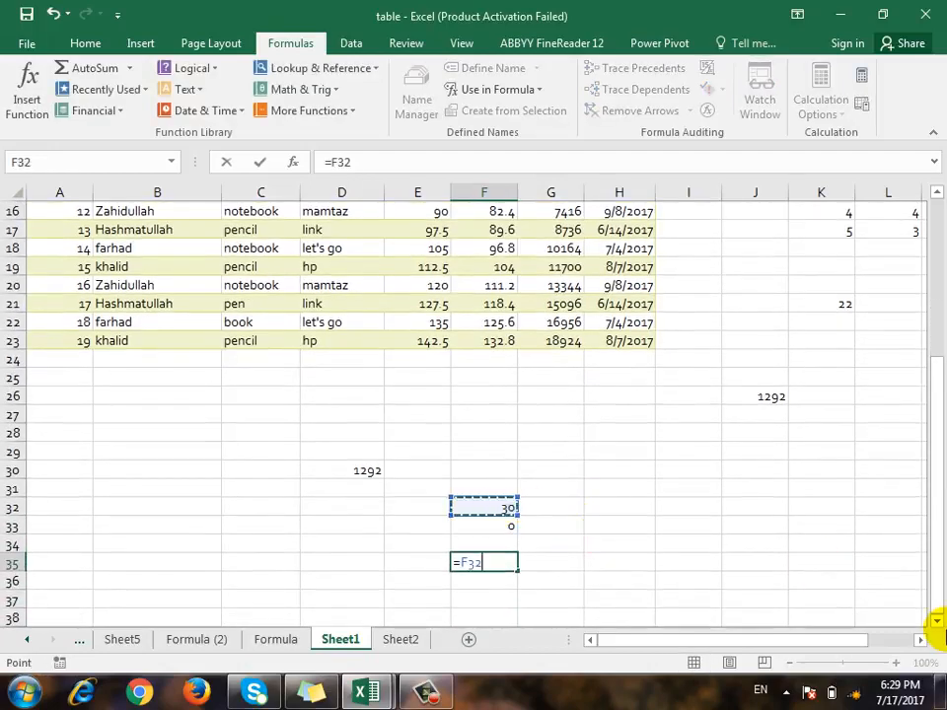
type("/")
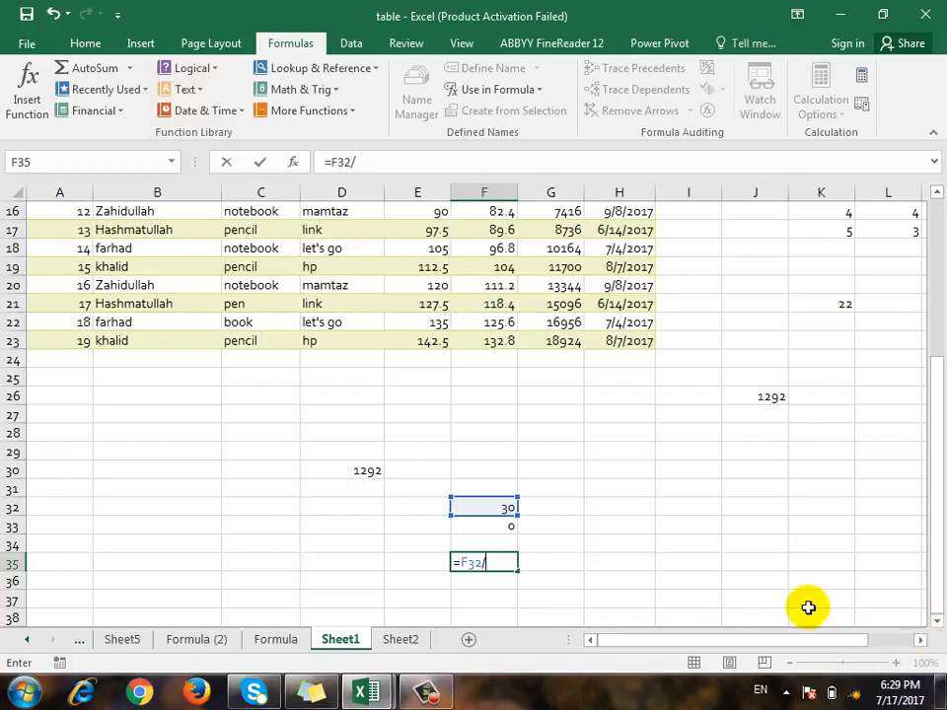
left_click(512, 529)
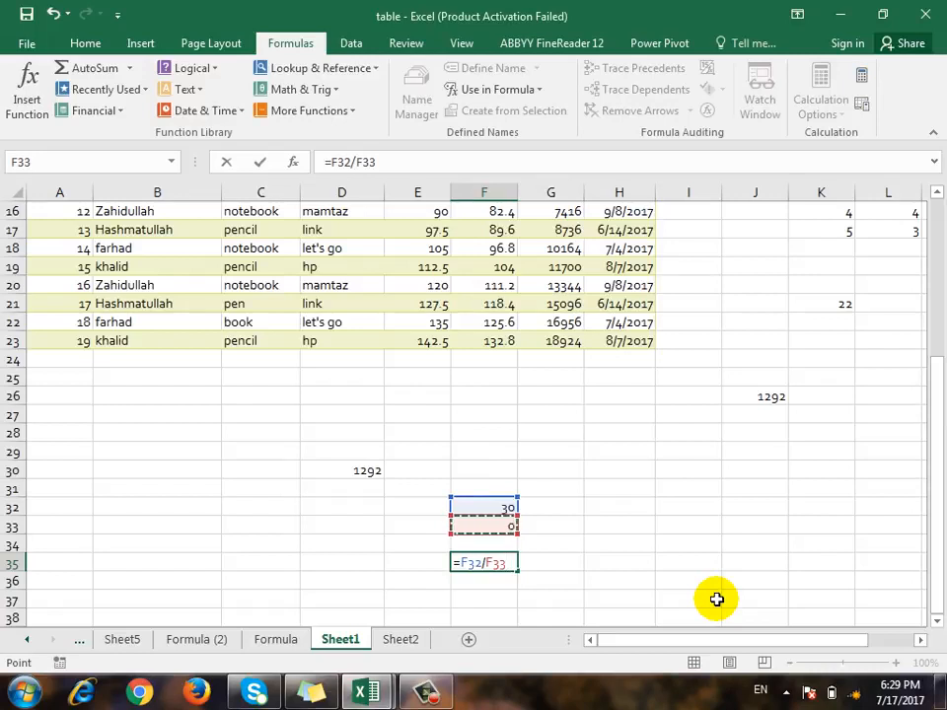
key("Return")
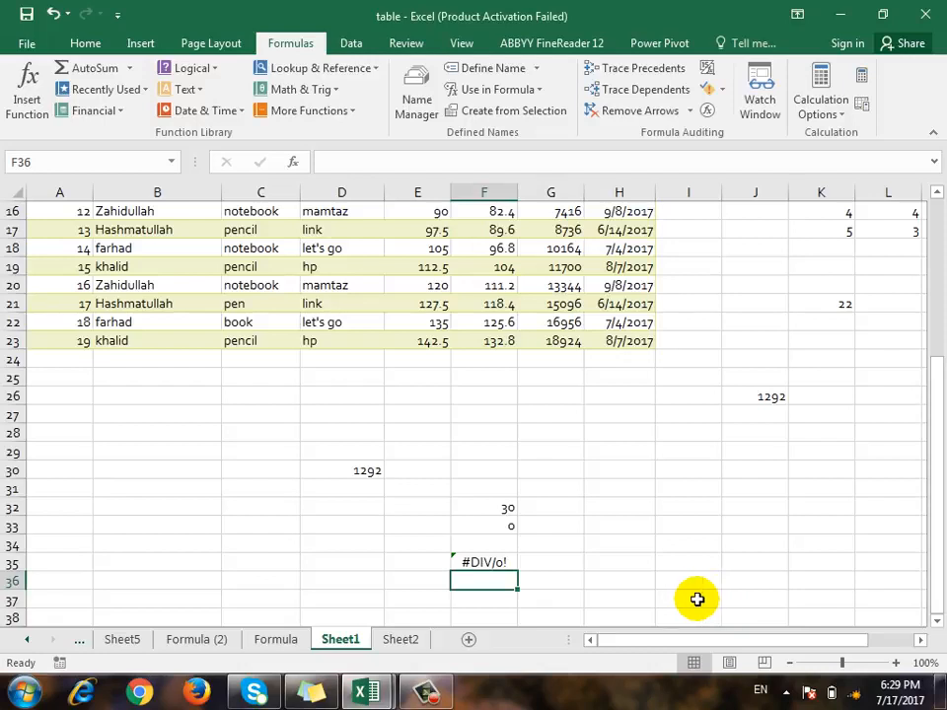
Step: Run Error Checking on the formula in cell F35, open the help on this error, and close the help window
left_click(471, 561)
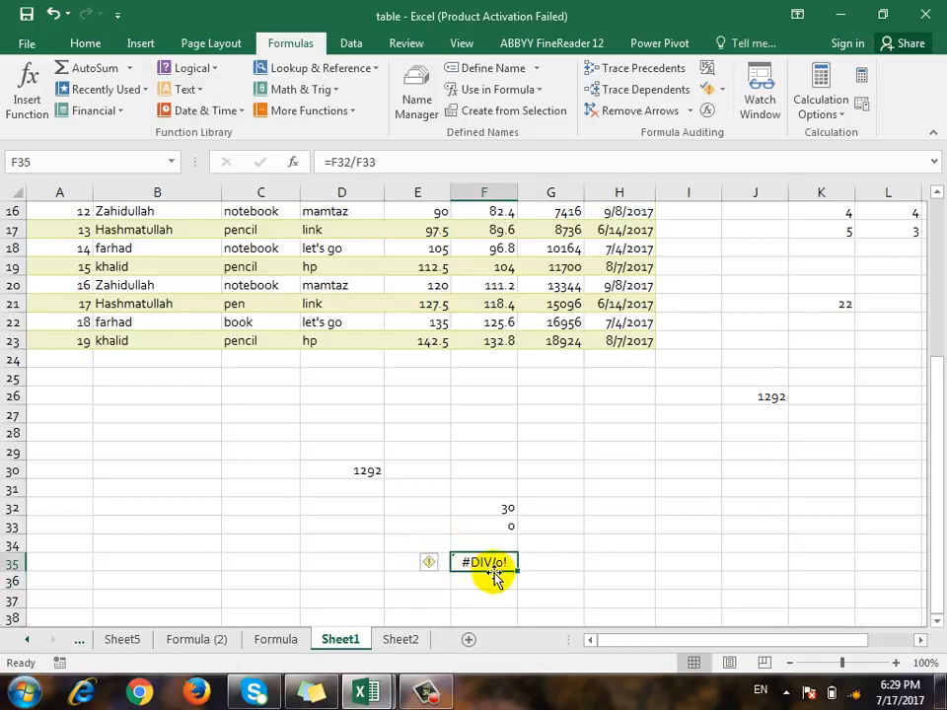
left_click(723, 87)
left_click(740, 111)
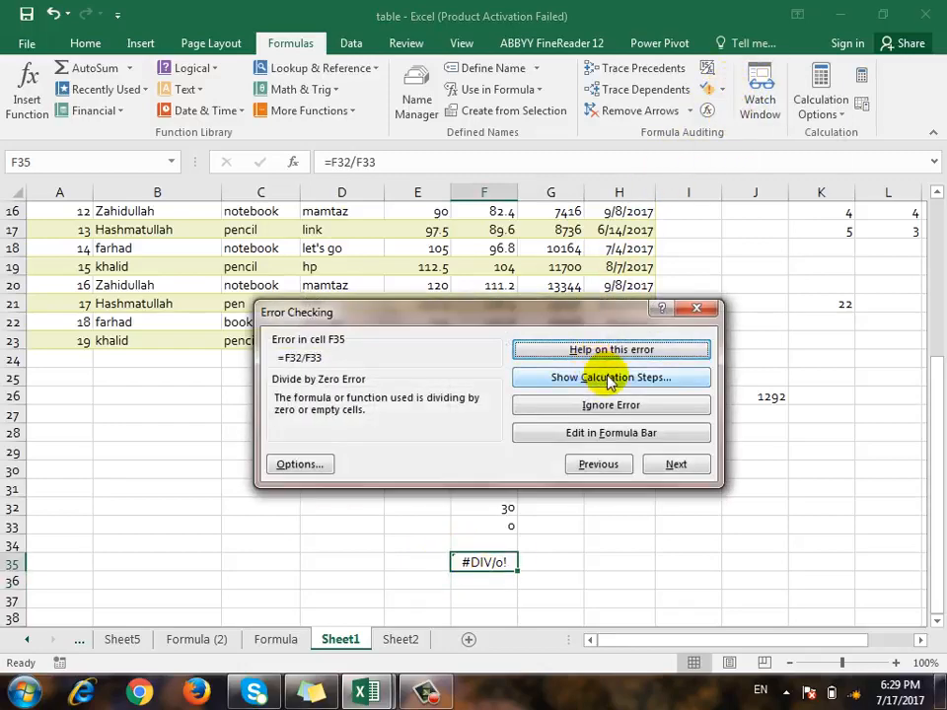
left_click_drag(559, 316, 366, 210)
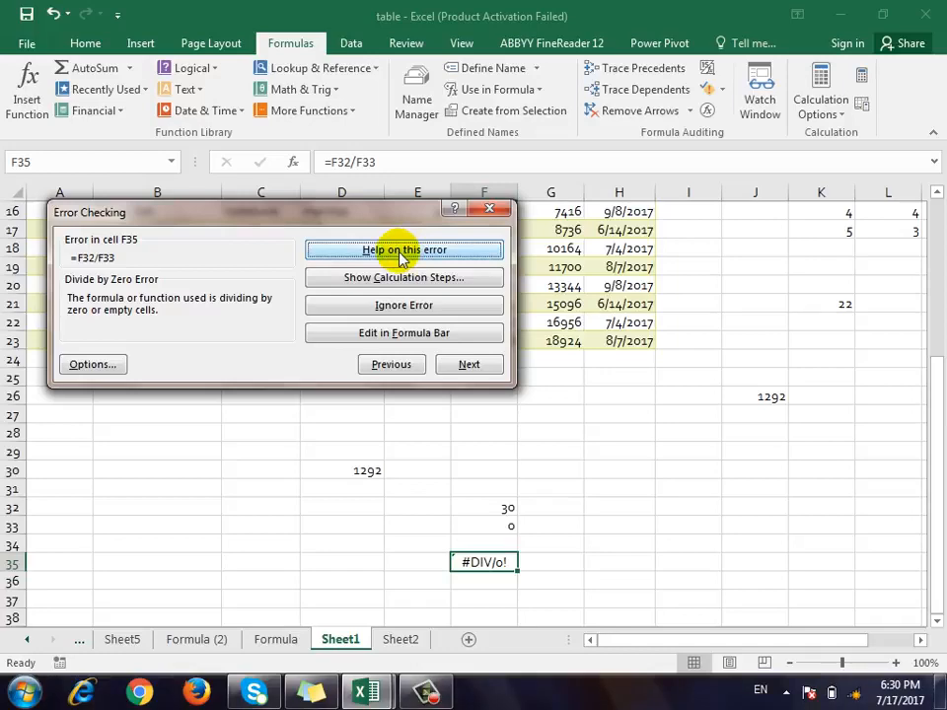
left_click(405, 253)
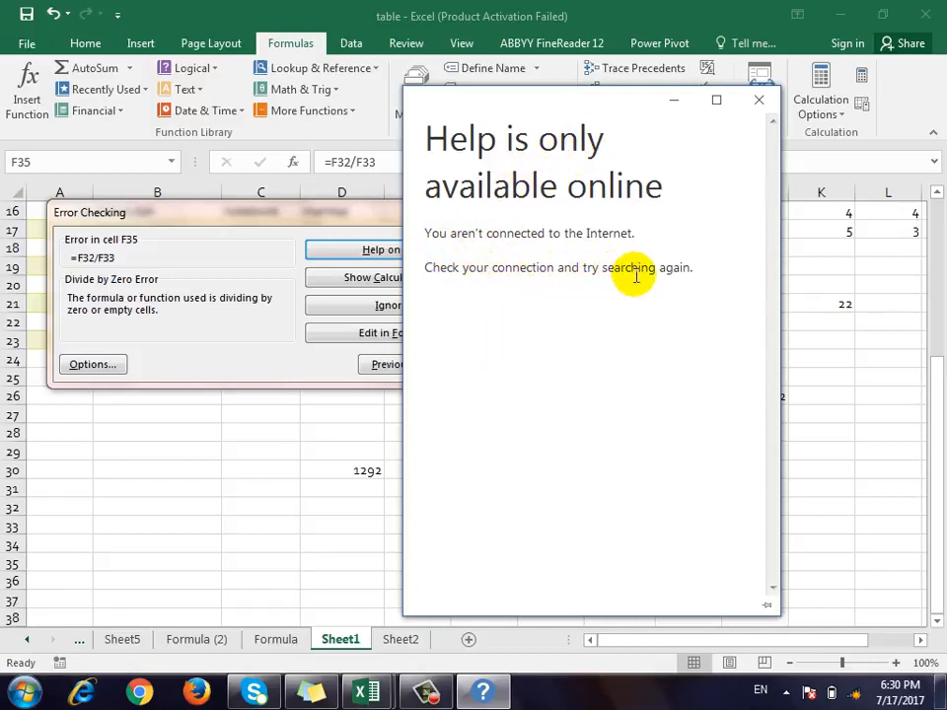
left_click(759, 99)
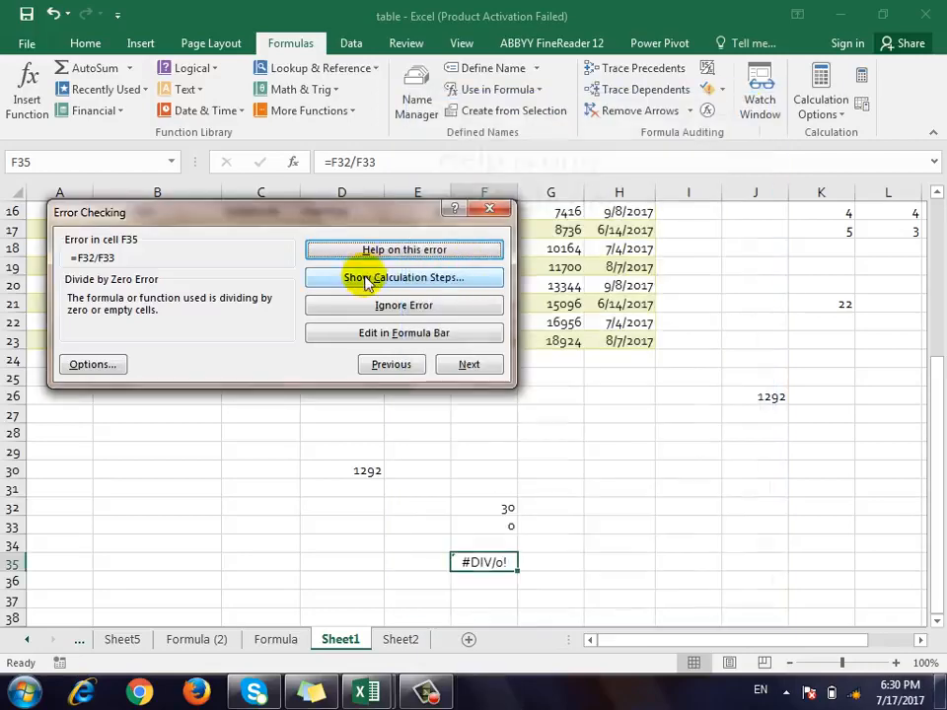
left_click_drag(377, 225, 412, 256)
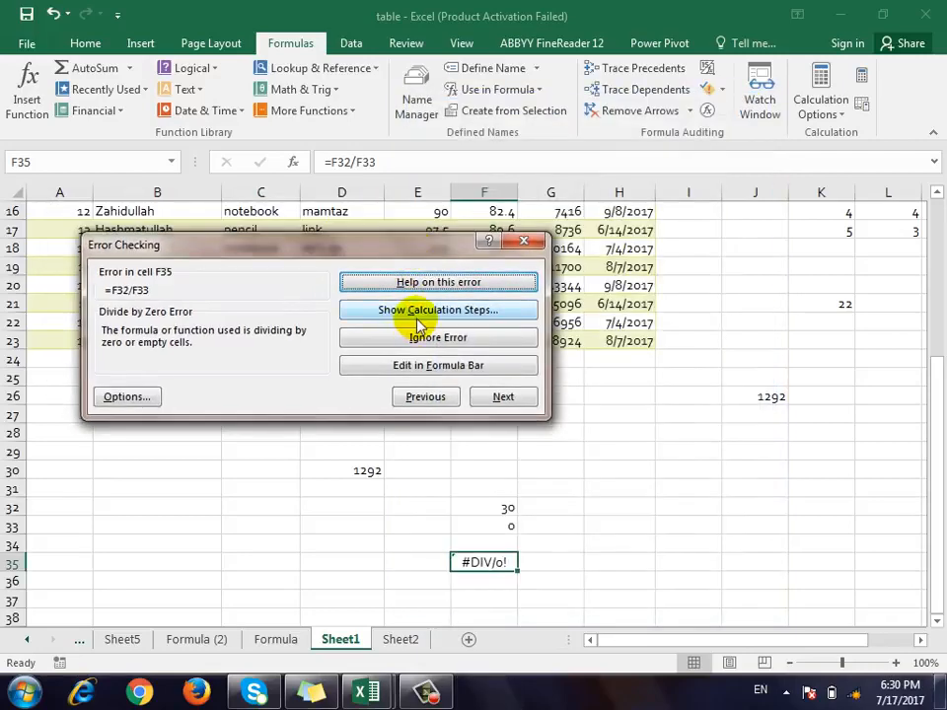
Step: Evaluate the F35 formula through its calculation steps, restart it, step in and out of F32, evaluate to the end, and close the evaluation
left_click(419, 325)
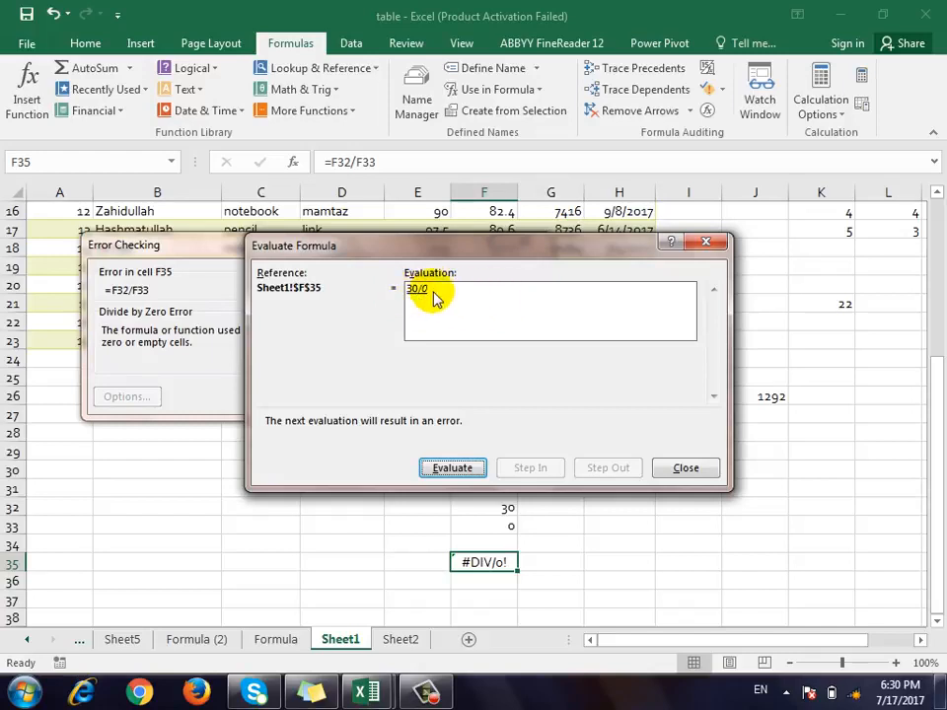
left_click(449, 466)
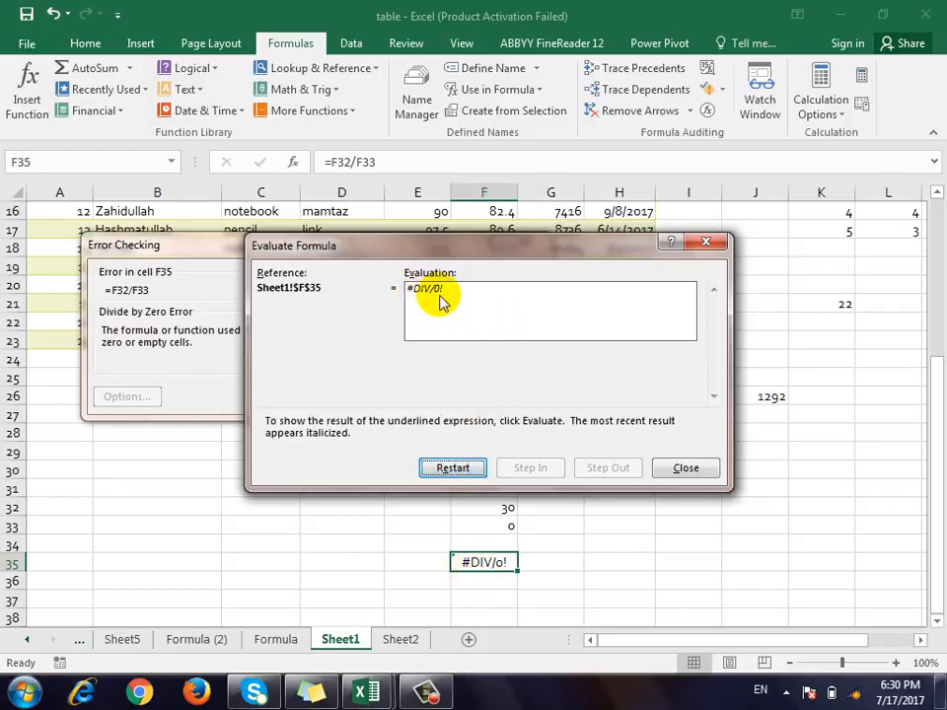
left_click(441, 465)
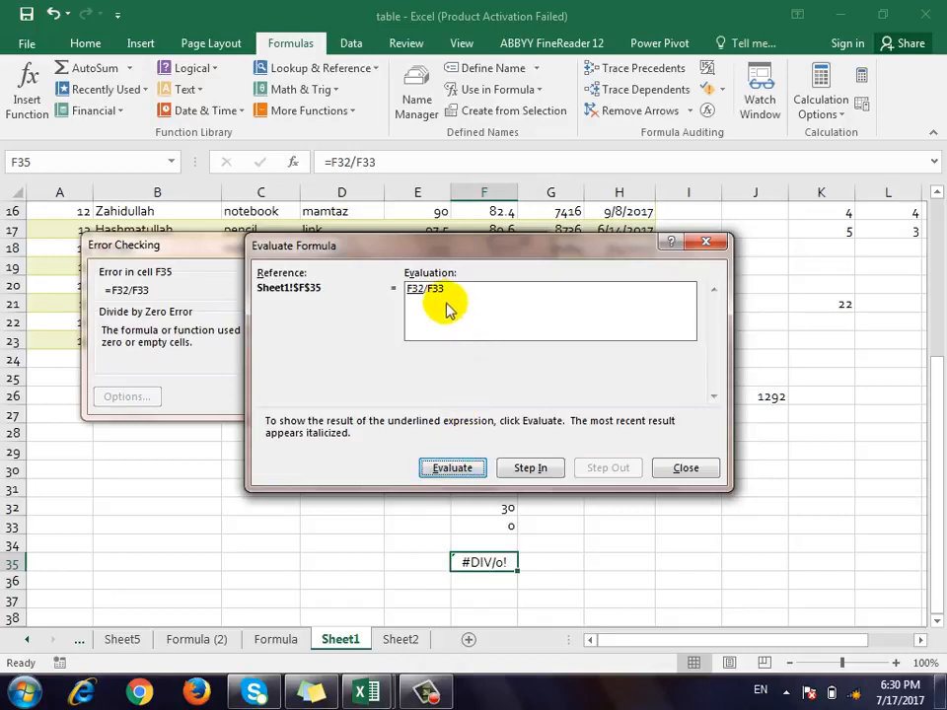
left_click(528, 468)
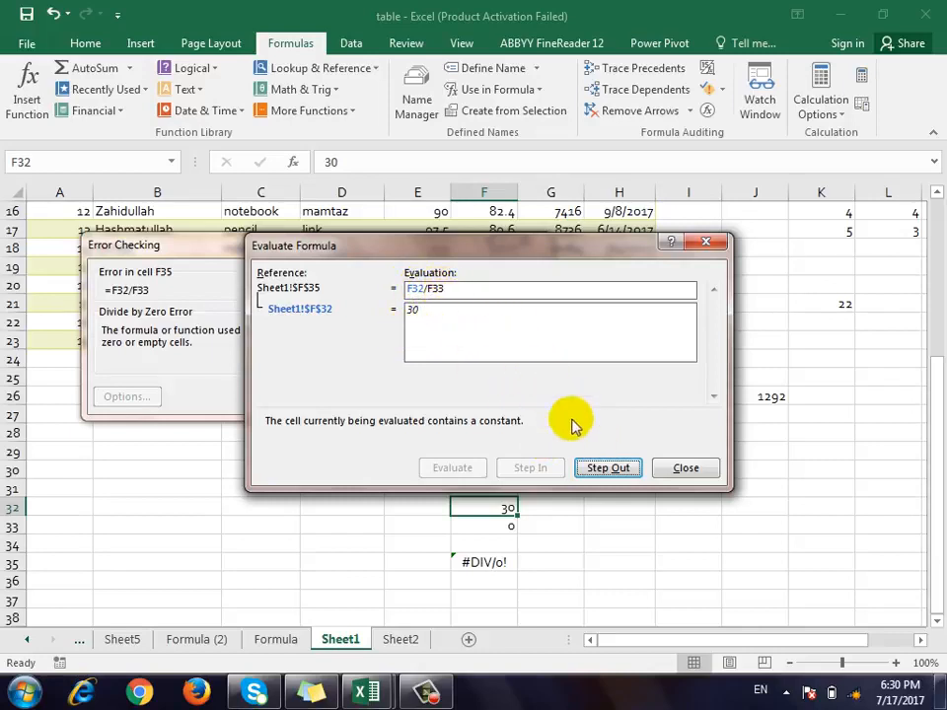
left_click(608, 468)
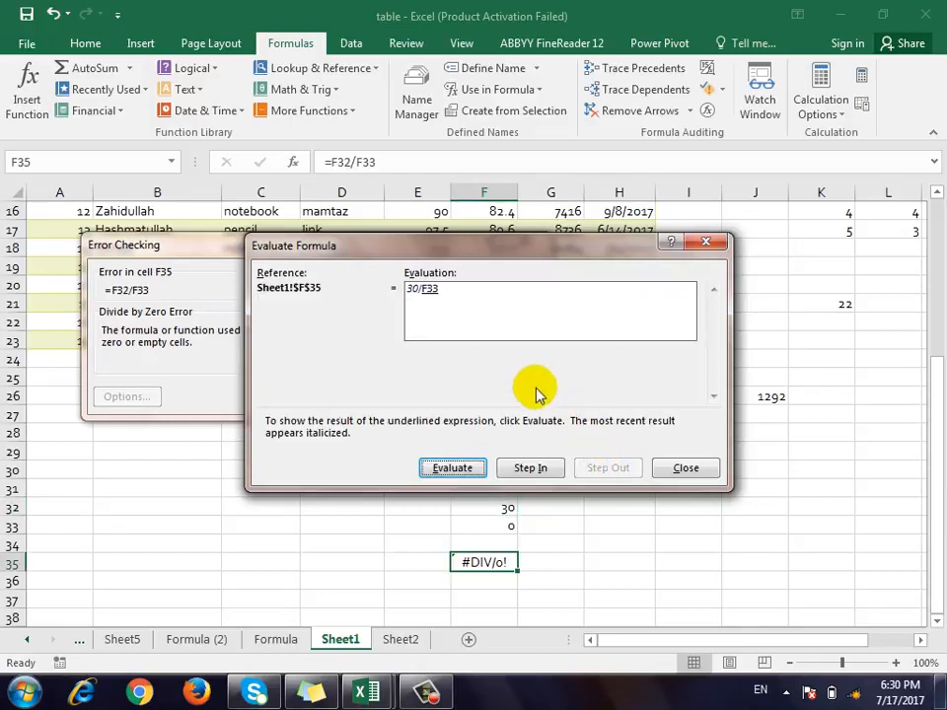
left_click(475, 469)
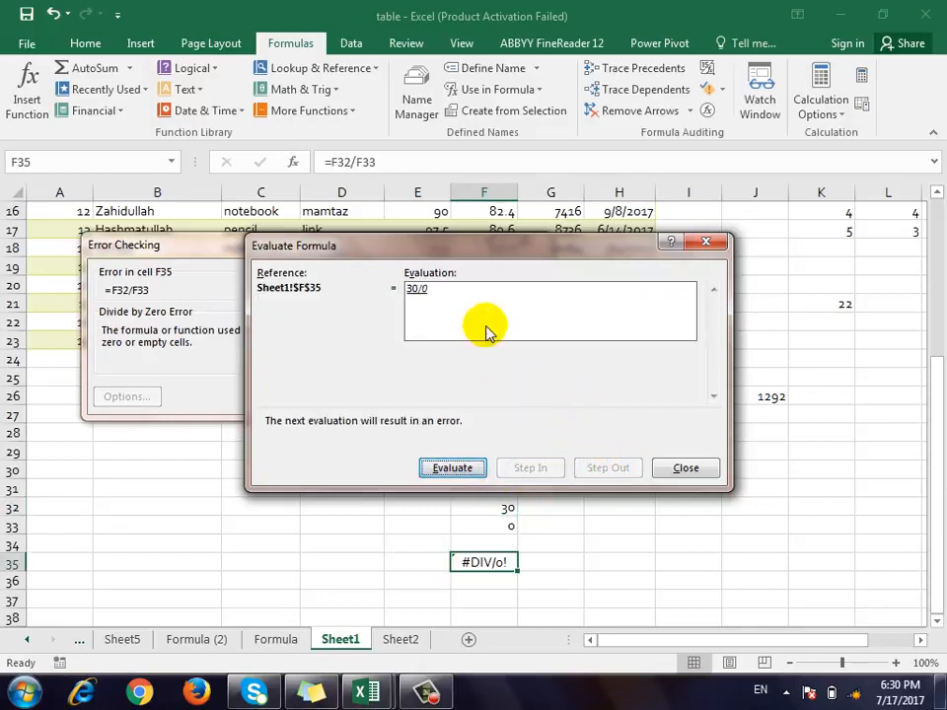
left_click(459, 467)
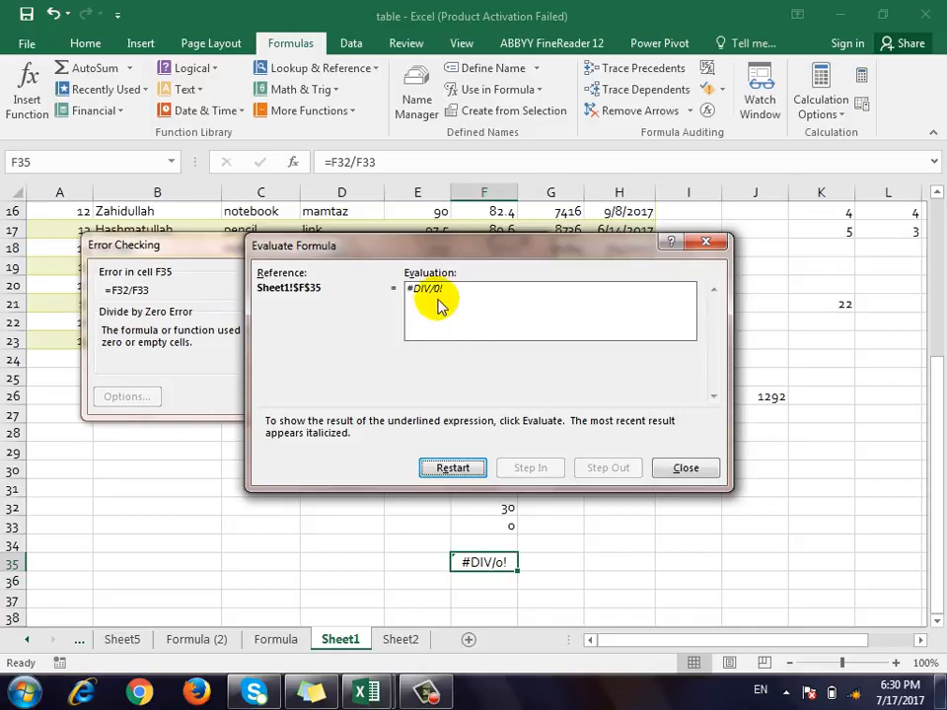
left_click(706, 469)
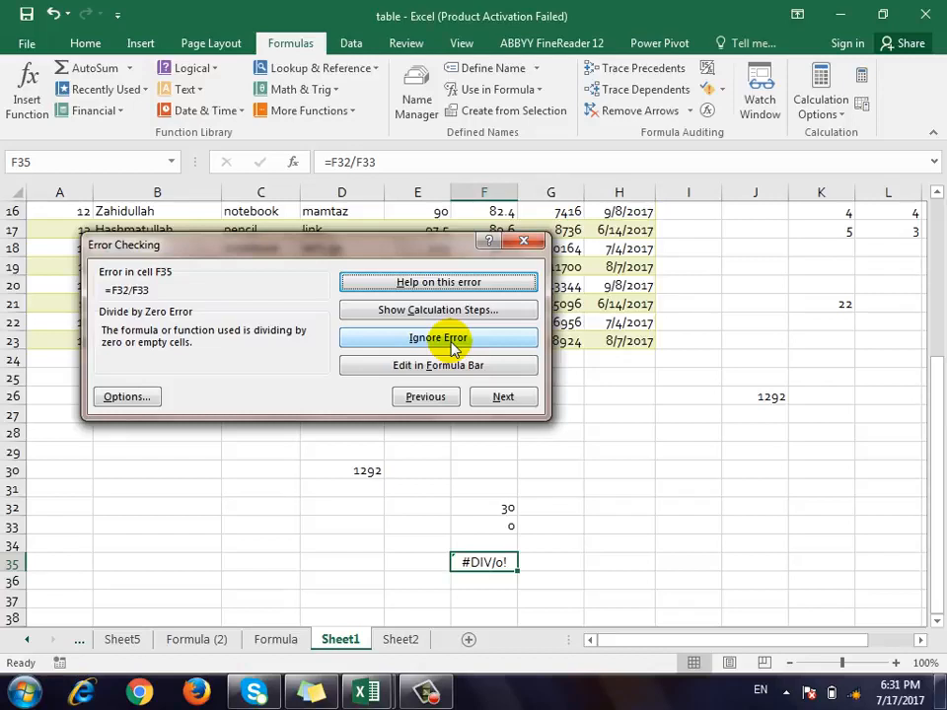
Step: Open the F35 formula for editing from Error Checking, resume without changes, and finish the error check for the sheet
left_click(434, 367)
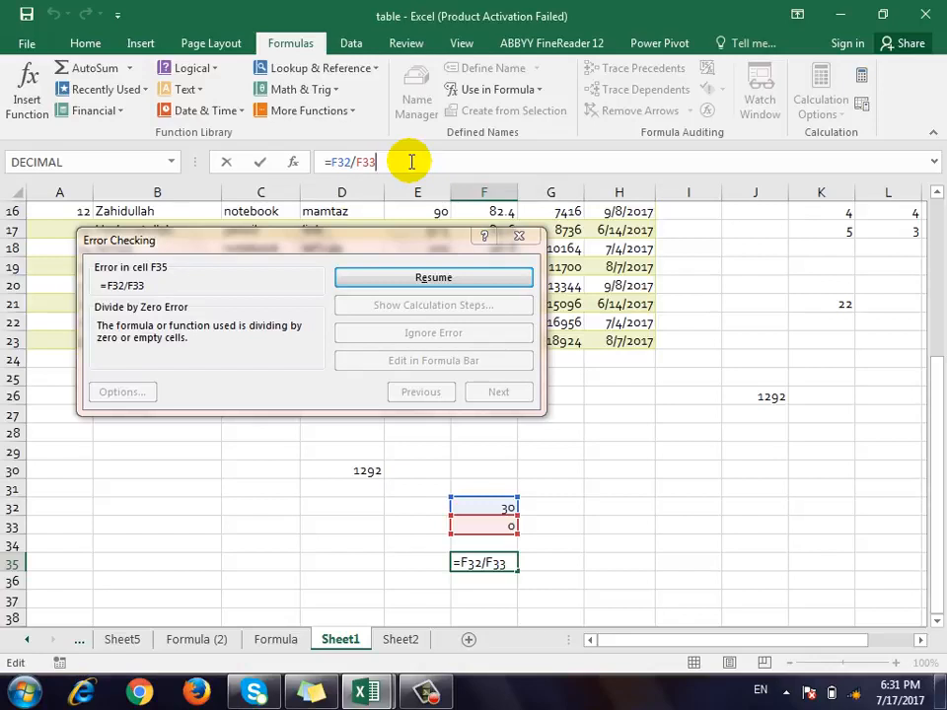
left_click(434, 277)
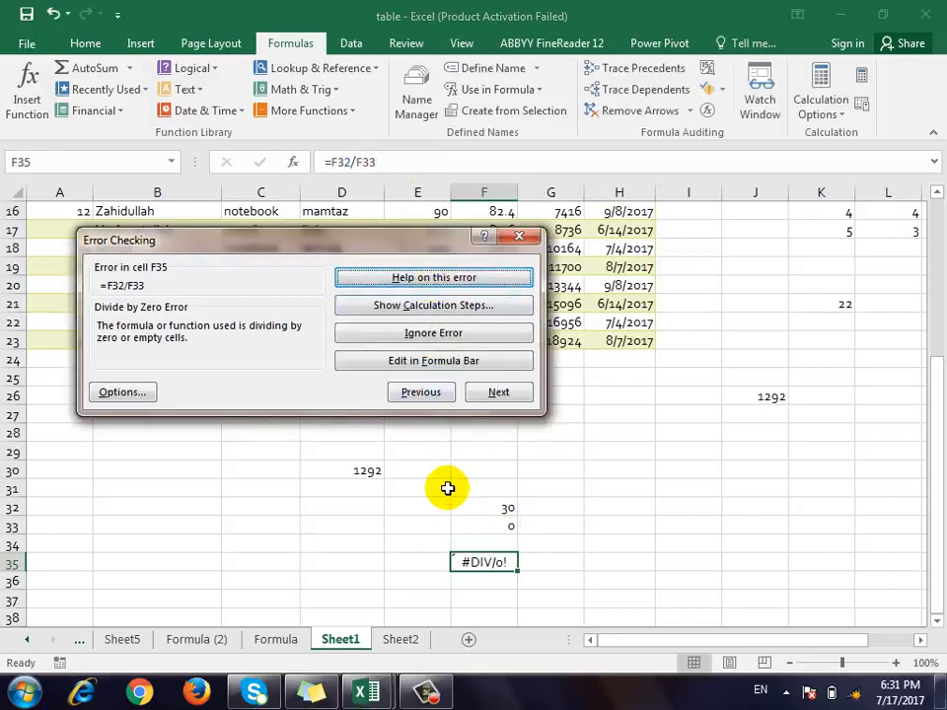
left_click(497, 393)
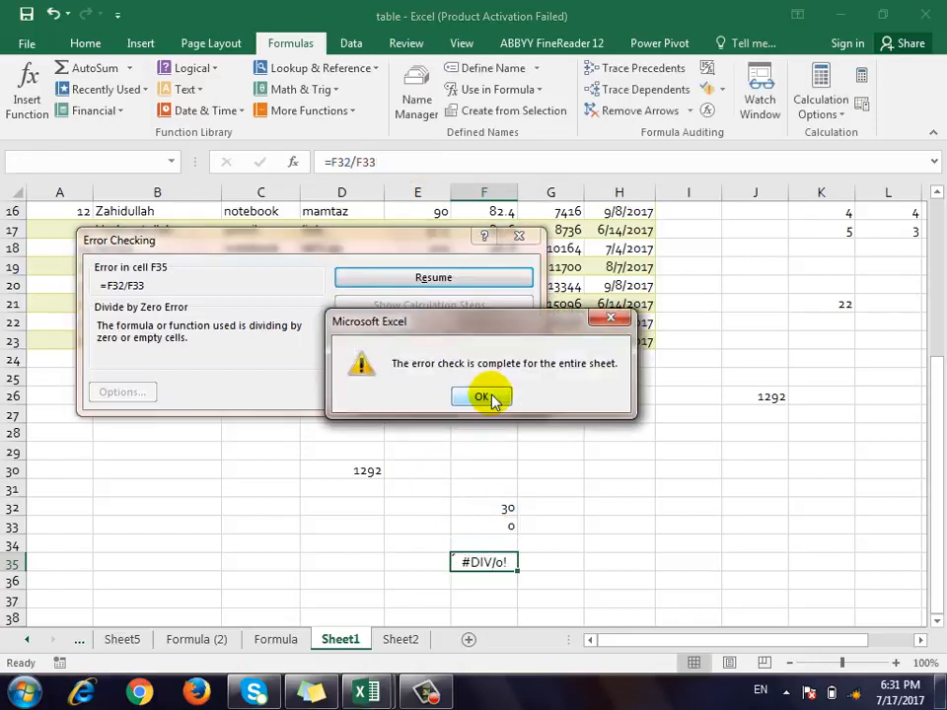
left_click(490, 396)
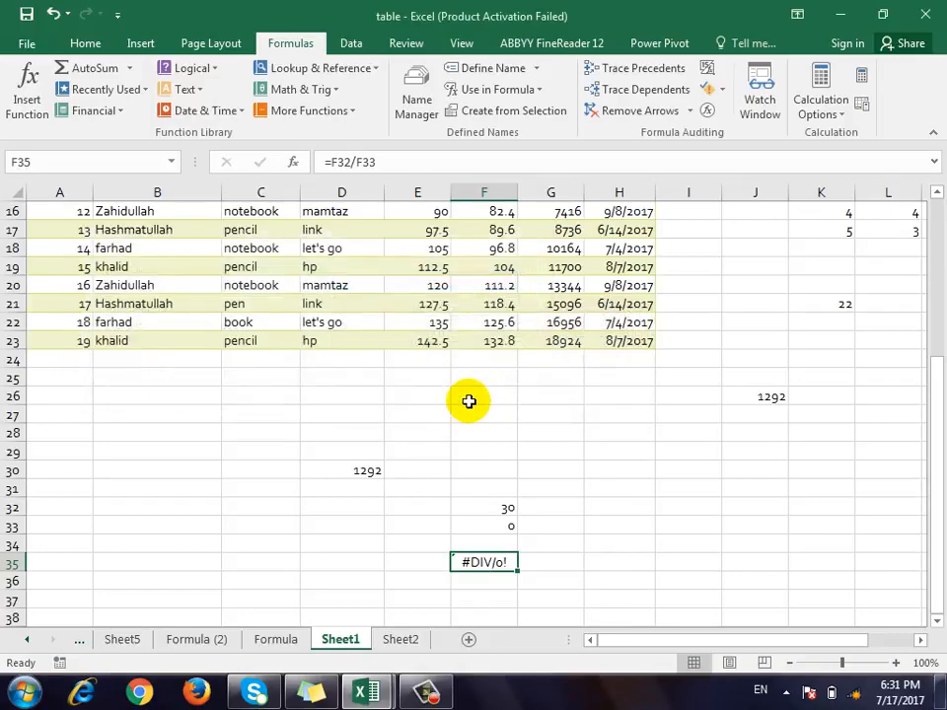
left_click(463, 430)
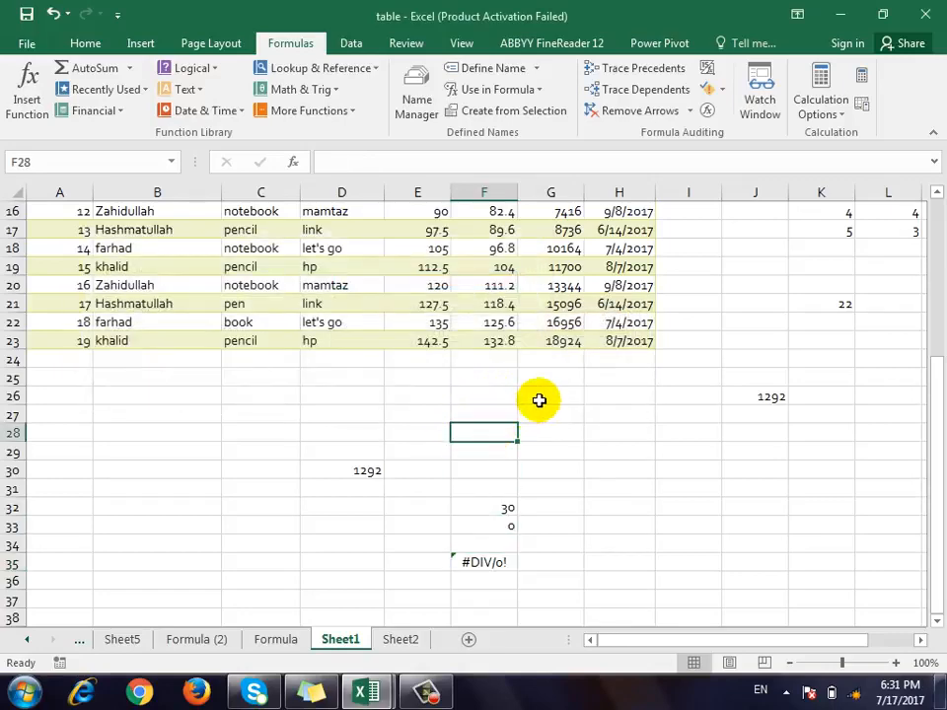
scroll(539, 399, "up", 3)
left_click(721, 89)
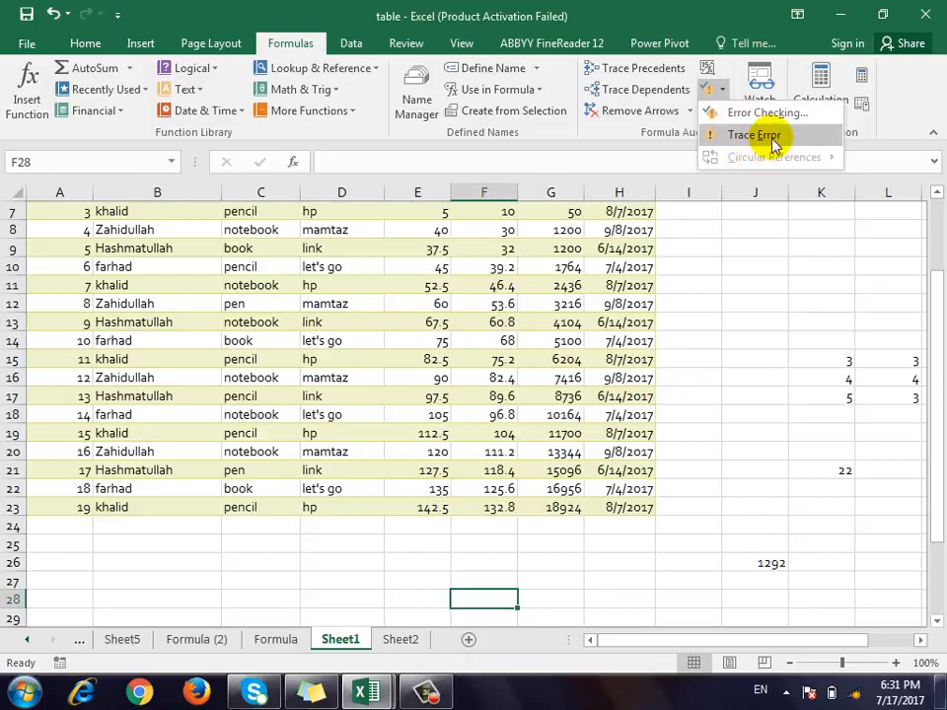
left_click(604, 536)
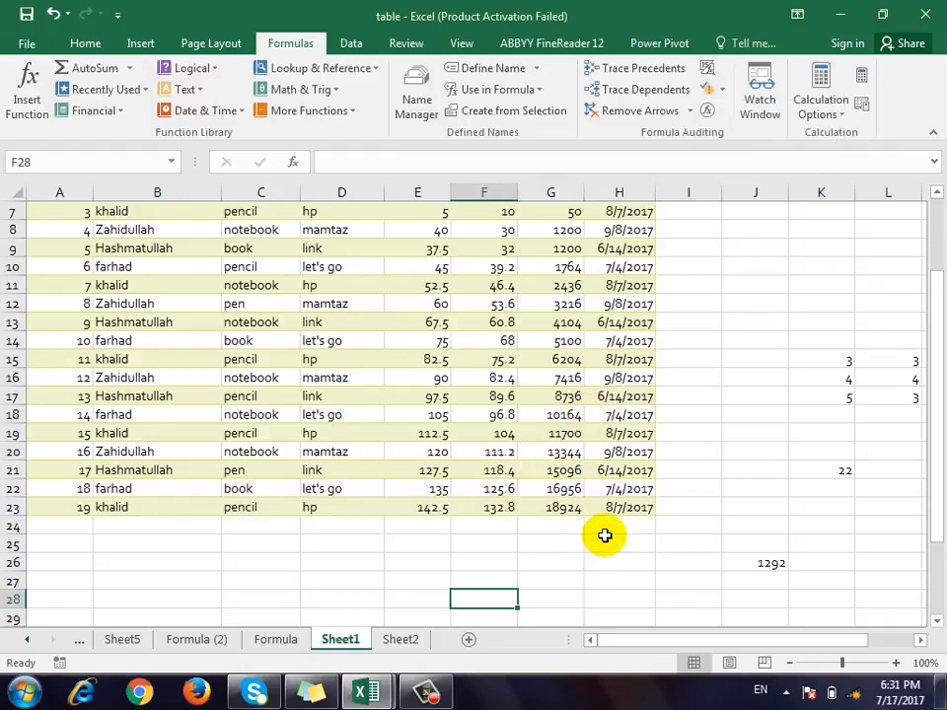
Step: Enter the values 7, 8 and 8 in cells H34 to H36
scroll(600, 523, "down", 5)
left_click(614, 434)
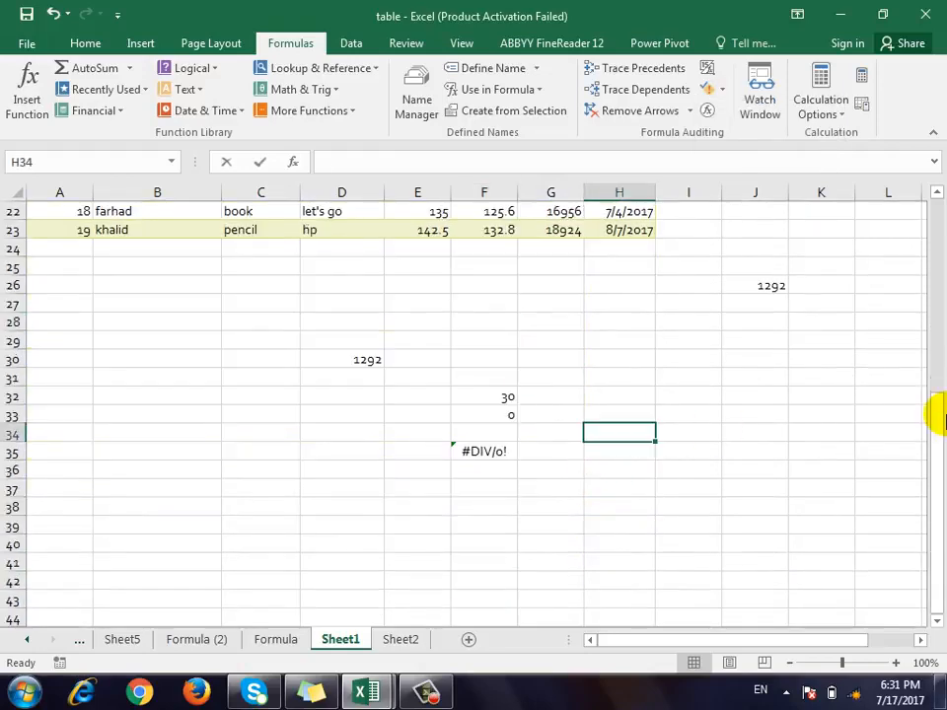
type("7")
key("Return")
type("8")
key("Return")
type("8")
key("Return")
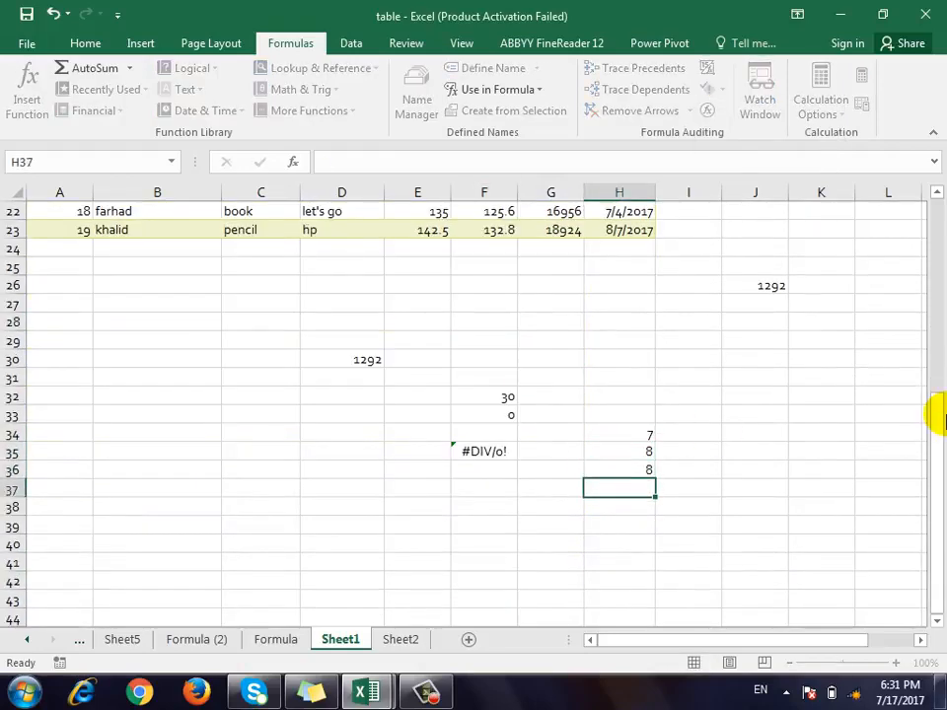
Step: Enter the self-referencing formula =H34+H35+H36+H37 in cell H37 and dismiss the circular reference warning
type("=")
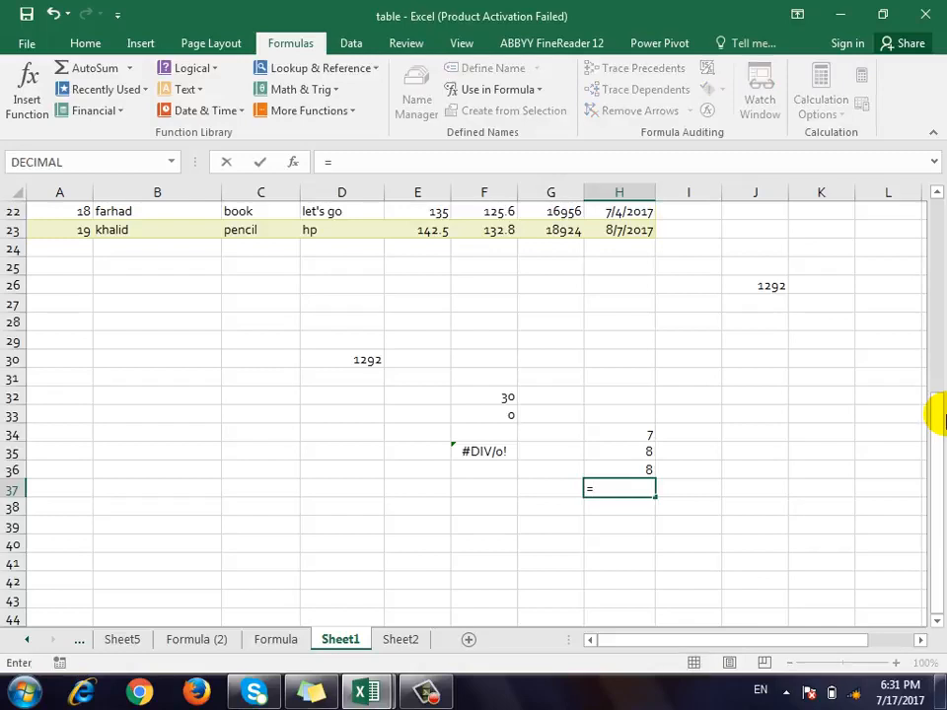
left_click(629, 436)
type("+")
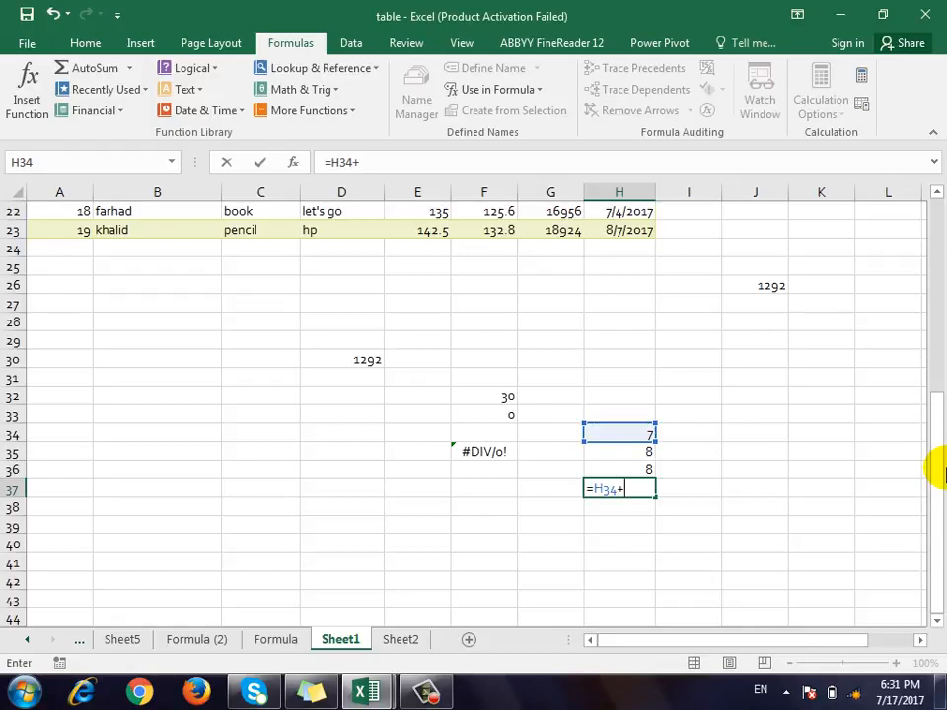
left_click(626, 455)
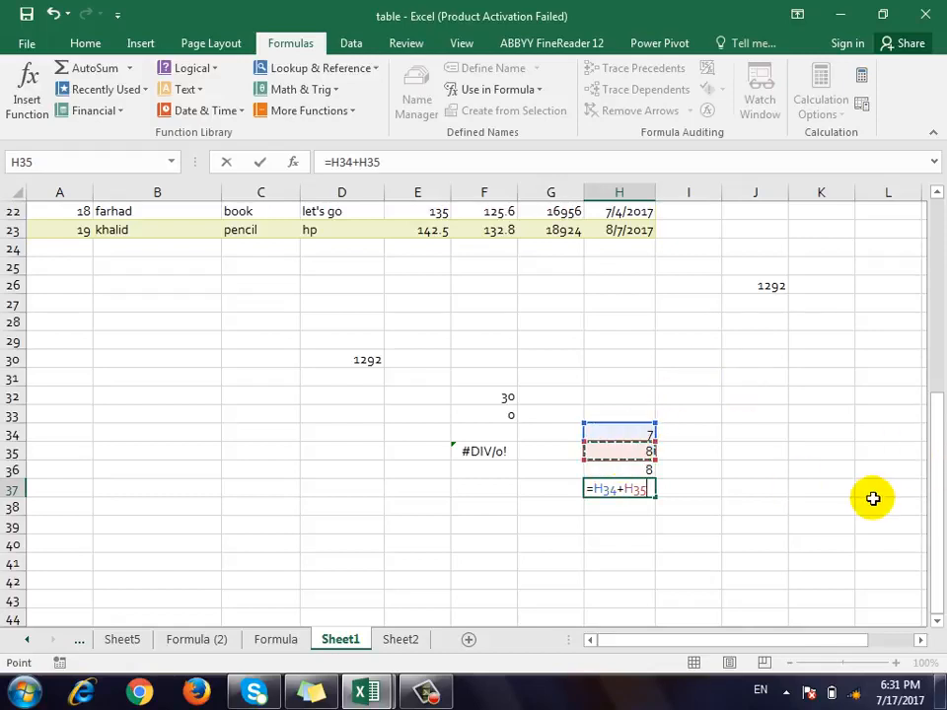
type("+")
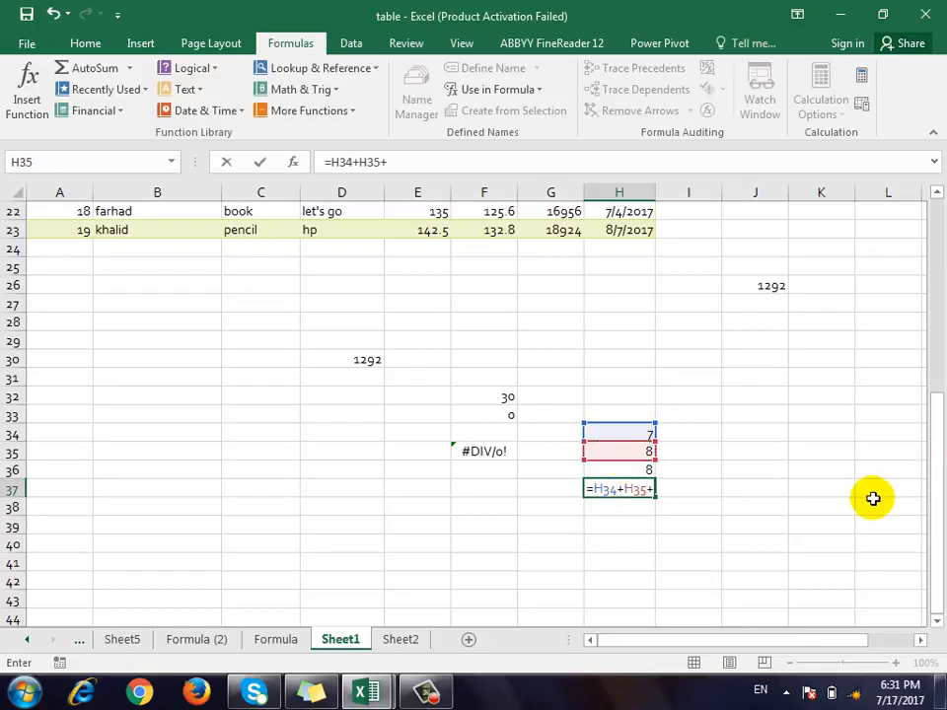
left_click(647, 472)
type("+")
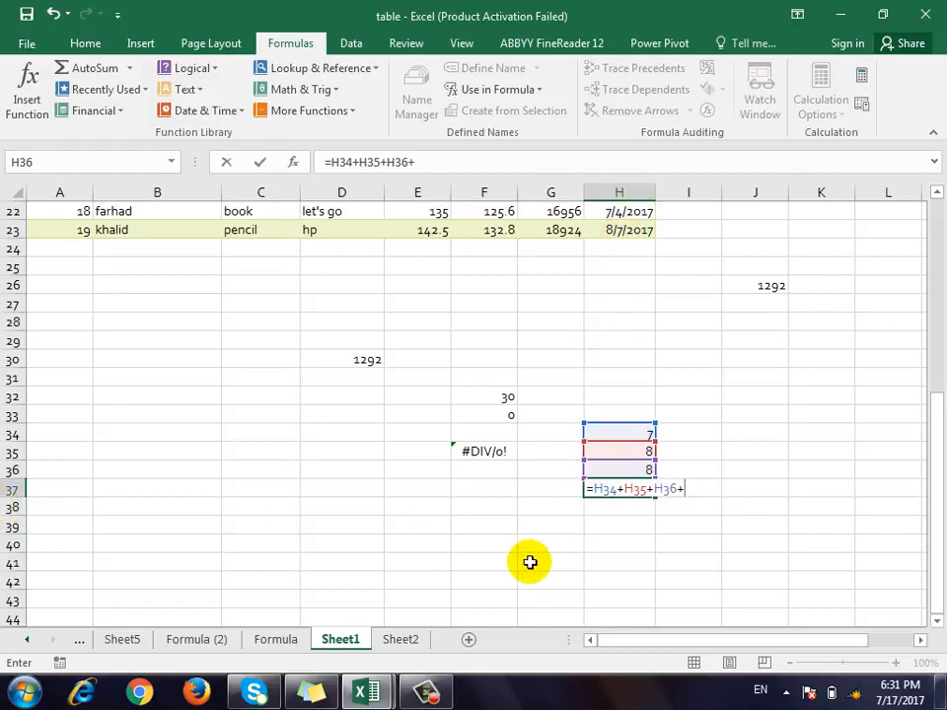
type("h37")
key("Return")
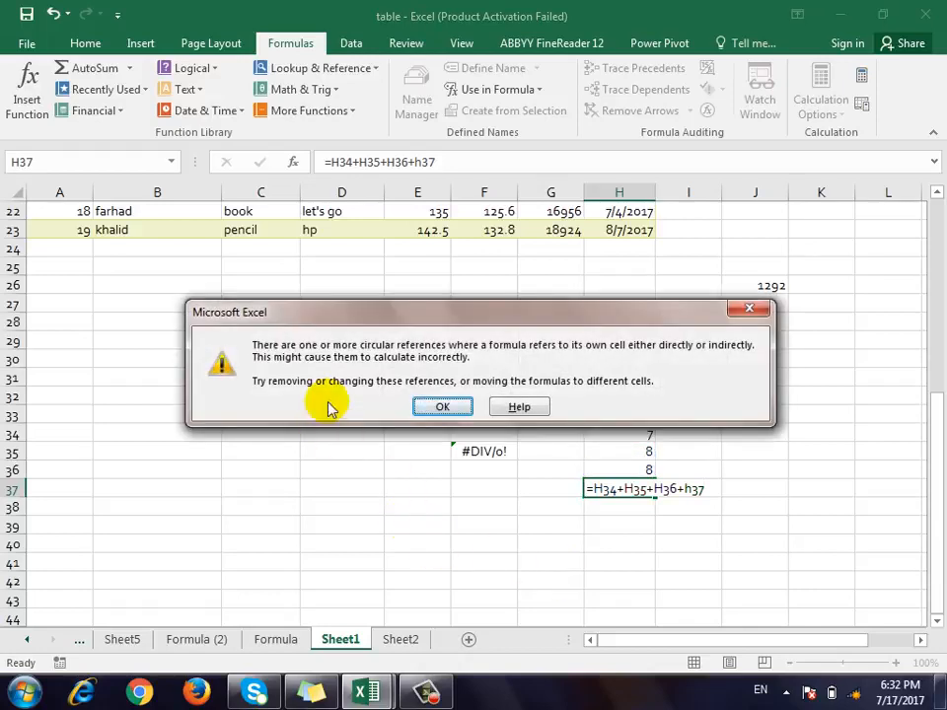
left_click(407, 407)
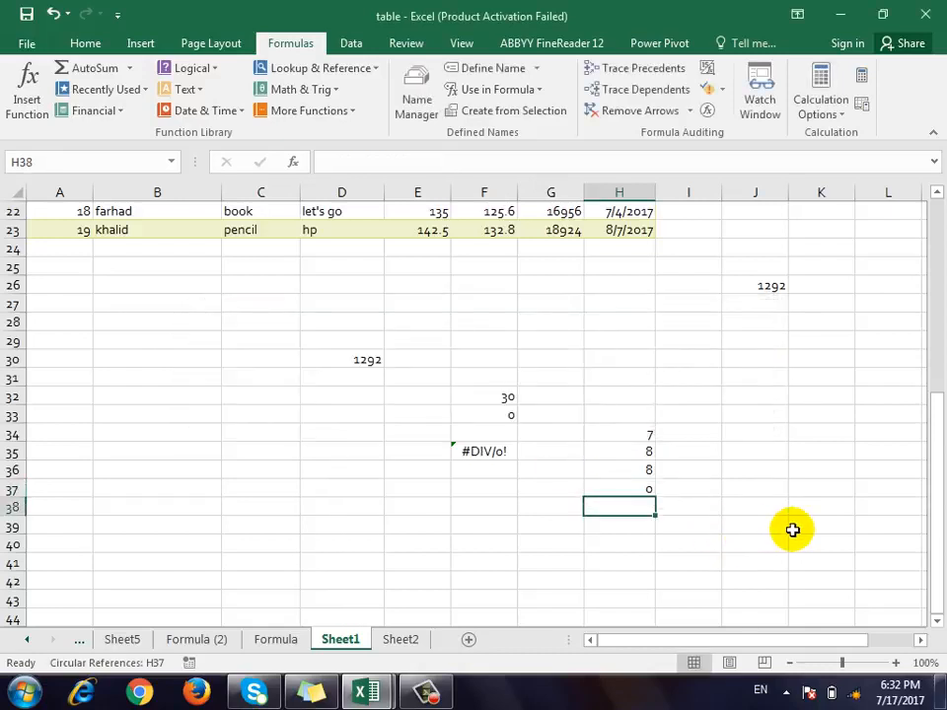
Step: Move the formula from H37 to H40, try Trace Error on it, and undo the move
key("Up")
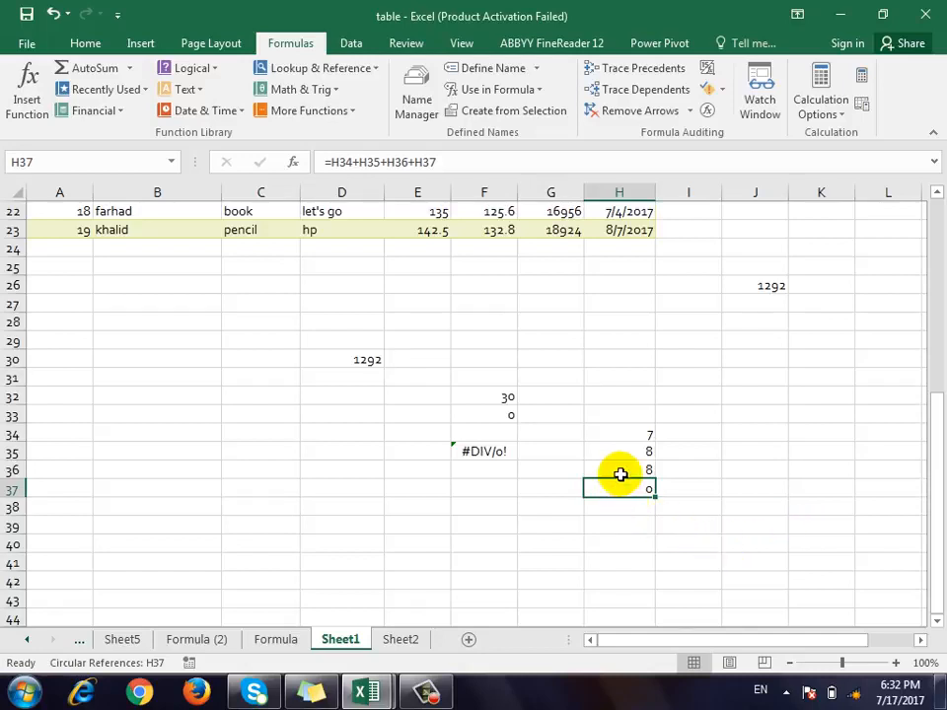
left_click_drag(622, 482, 605, 544)
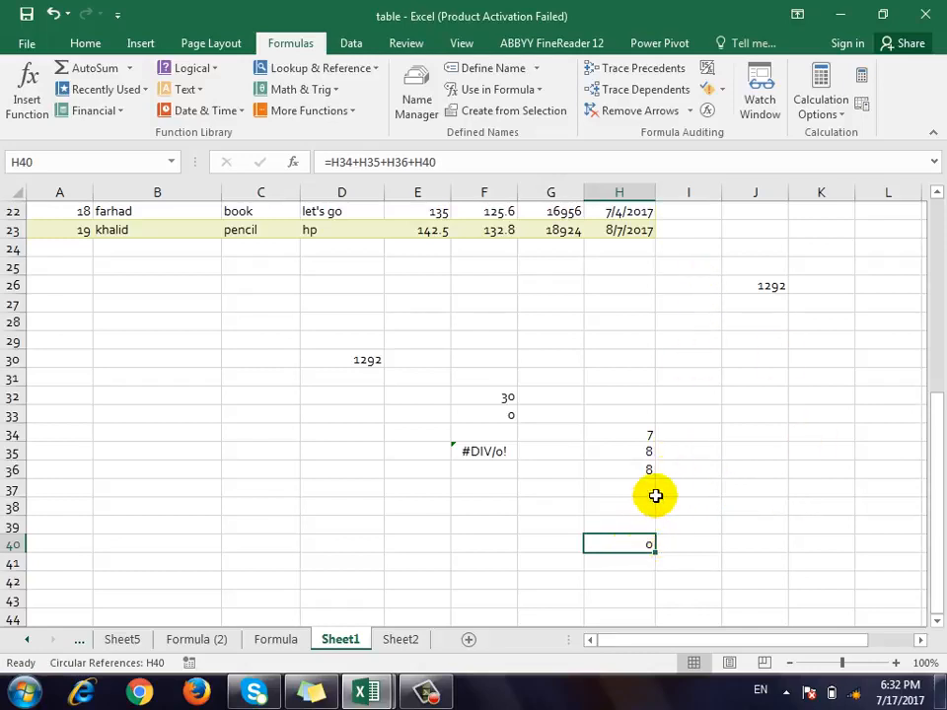
left_click(723, 89)
left_click(740, 137)
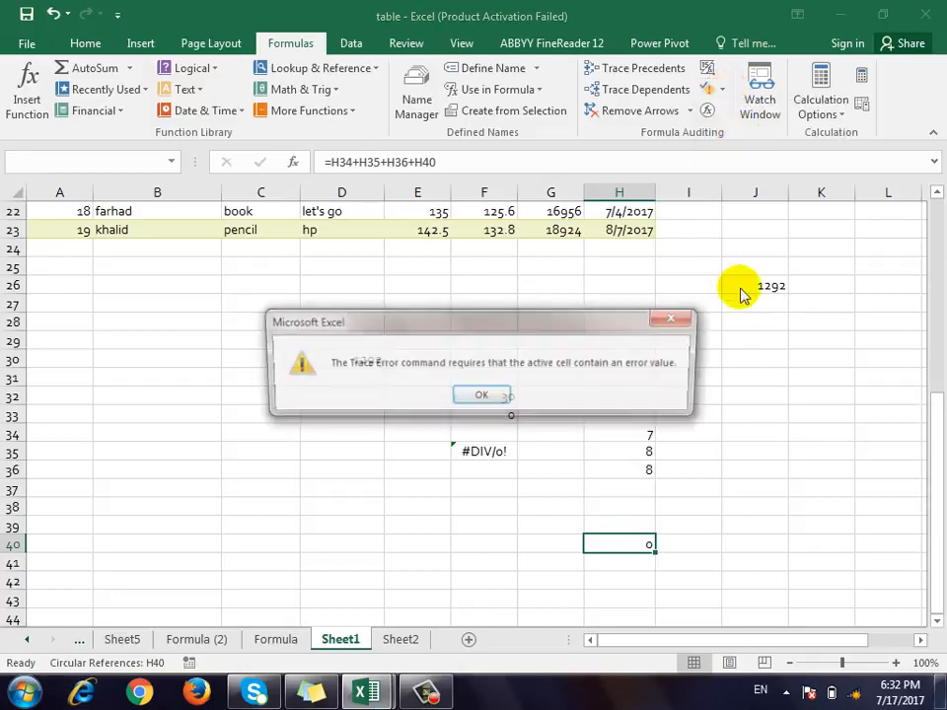
left_click(475, 399)
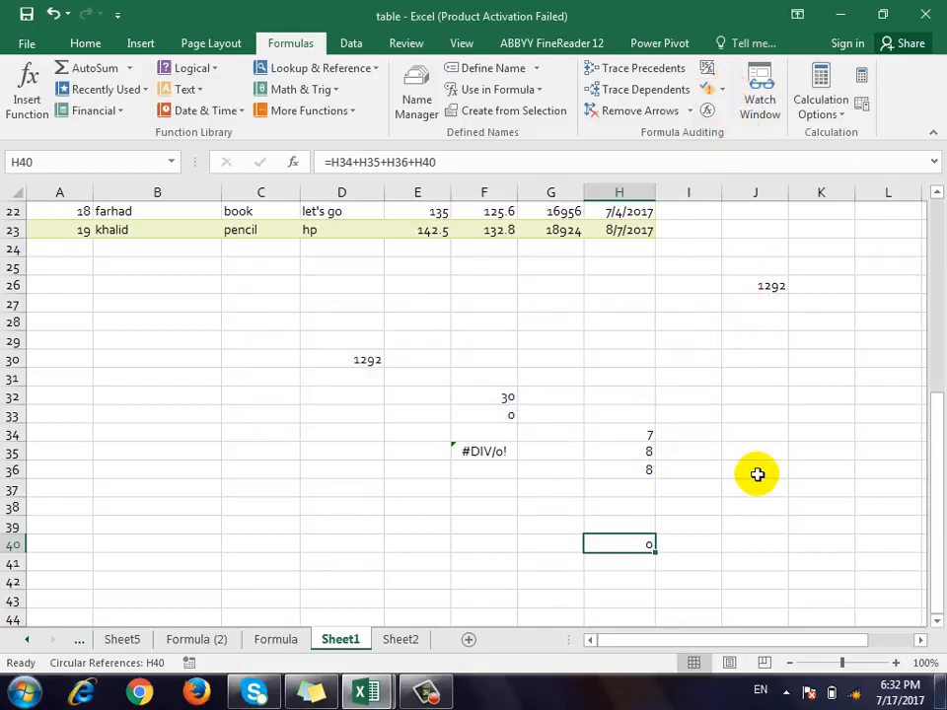
key("ctrl+z")
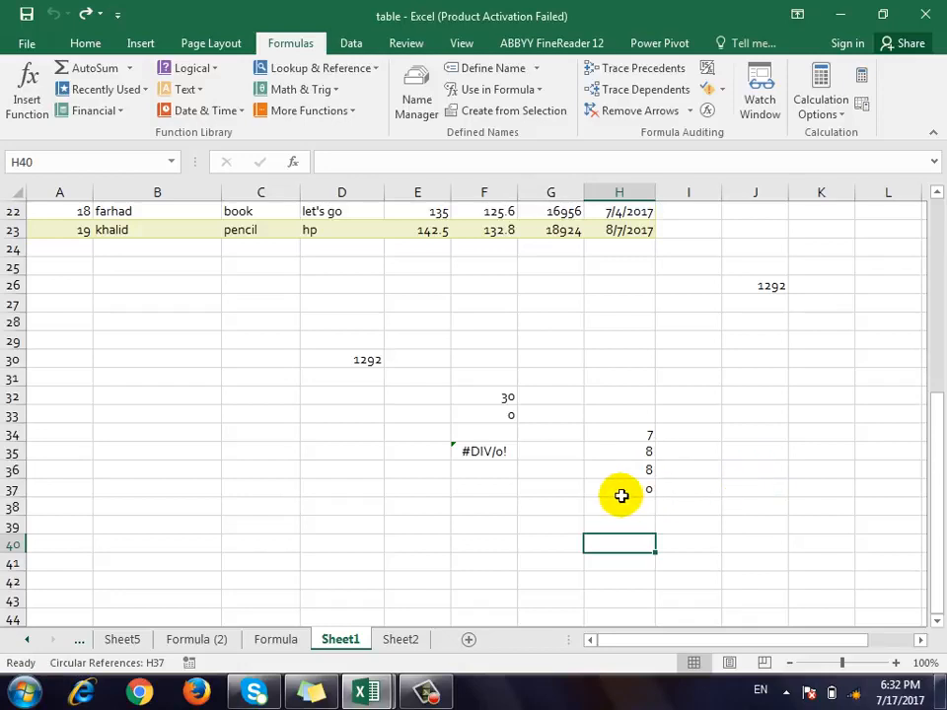
Step: Try Trace Error on the formula in cell H37 and dismiss the message
left_click(630, 488)
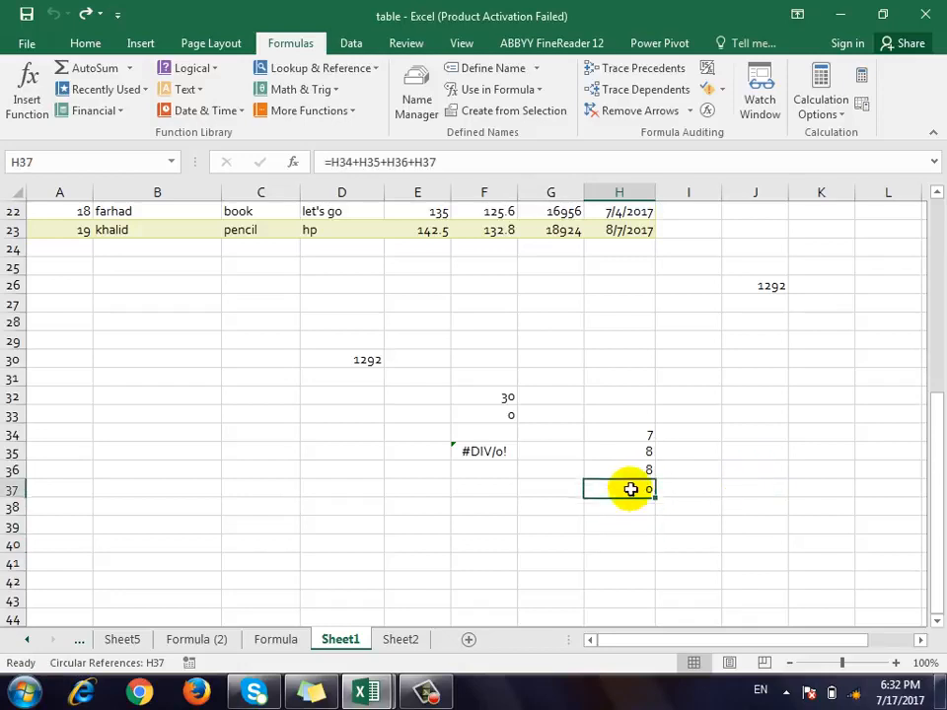
left_click(721, 89)
left_click(738, 135)
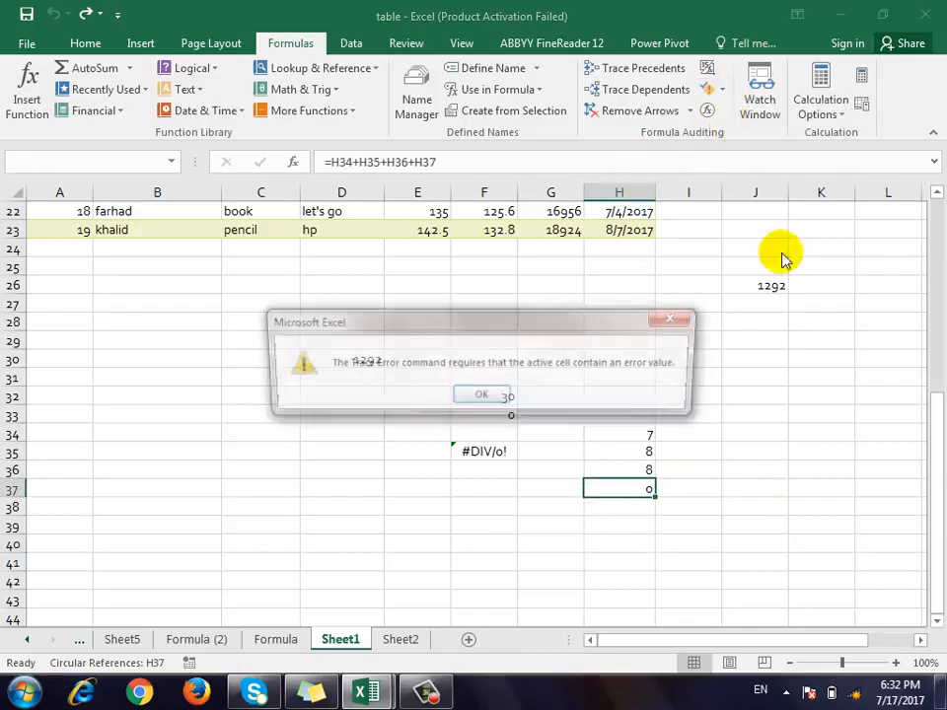
left_click(482, 399)
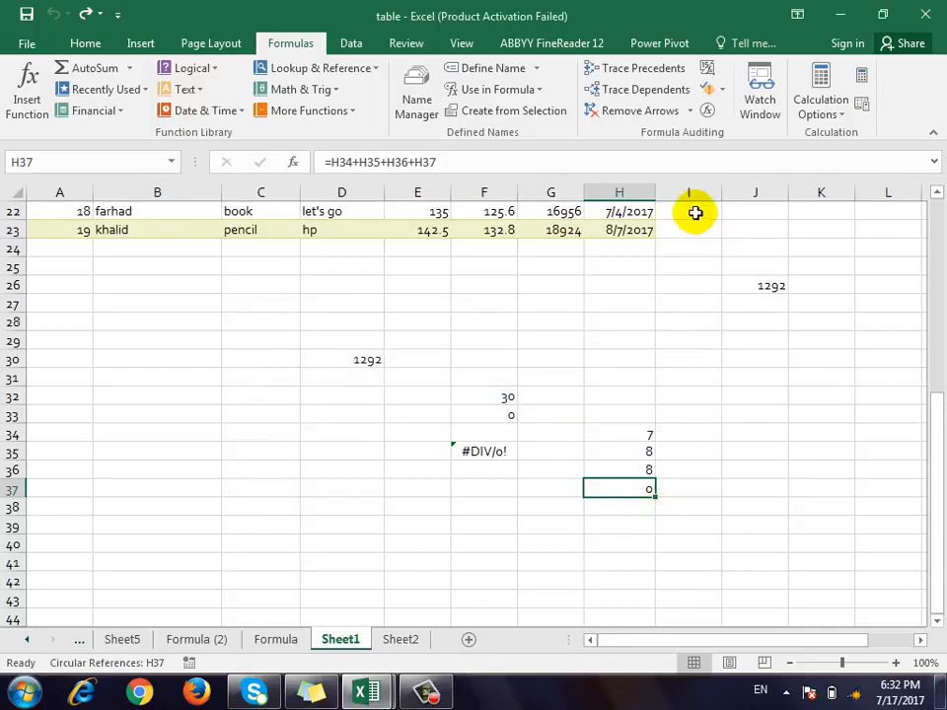
Step: Examine the sheet's Circular References listing with H37 selected, and again with H34 selected
left_click(722, 88)
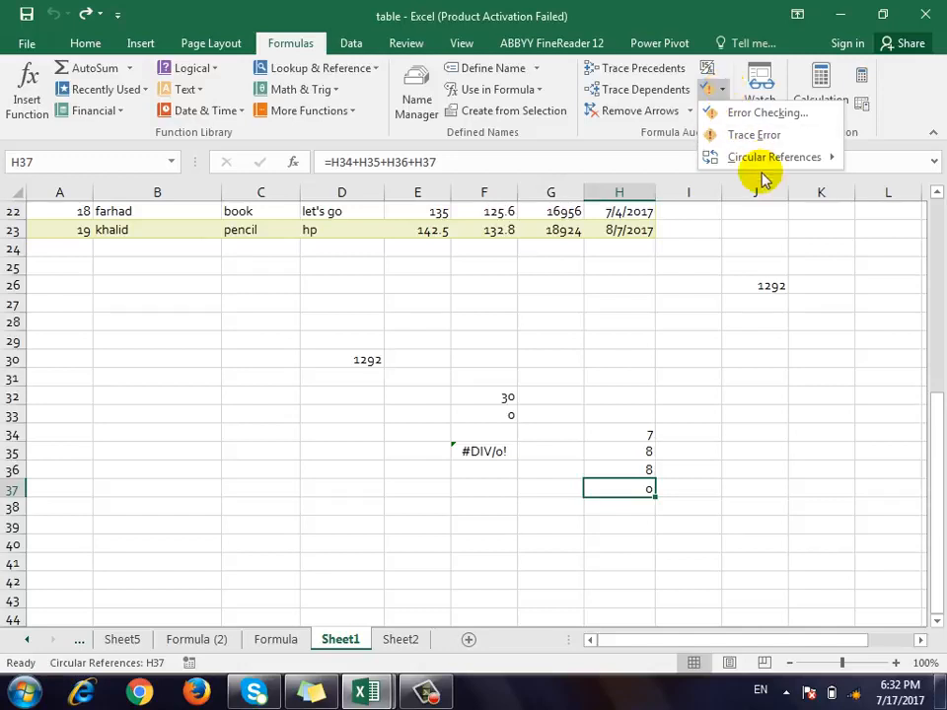
mouse_move(768, 168)
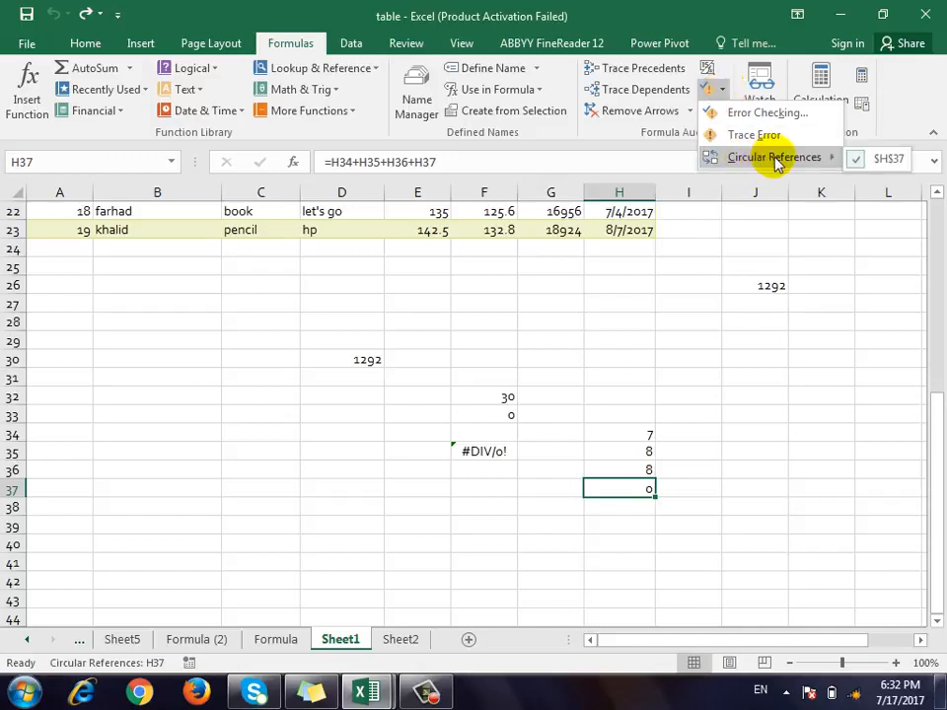
left_click(634, 437)
left_click(634, 435)
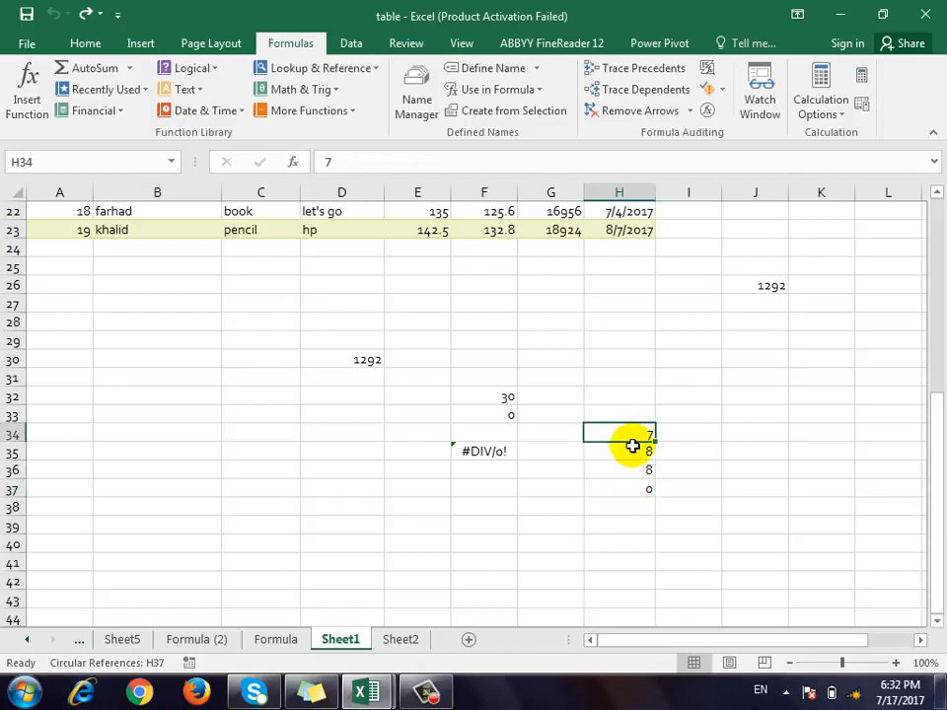
left_click(722, 87)
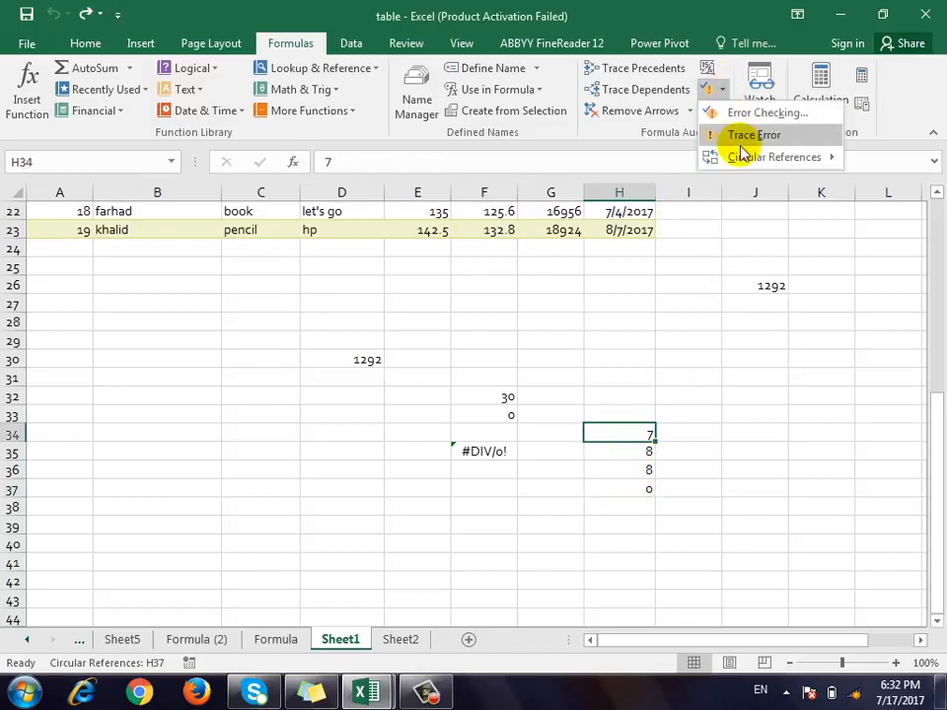
mouse_move(786, 165)
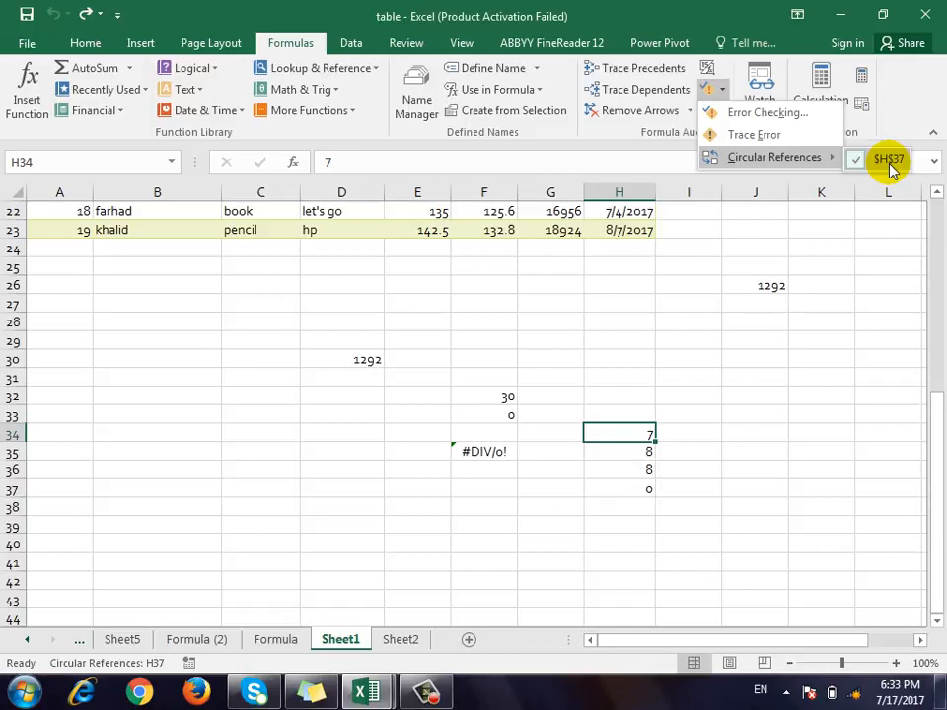
Step: Remove the +H37 self-reference from the formula in H37, leaving =H34+H35+H36
left_click(629, 474)
left_click(630, 488)
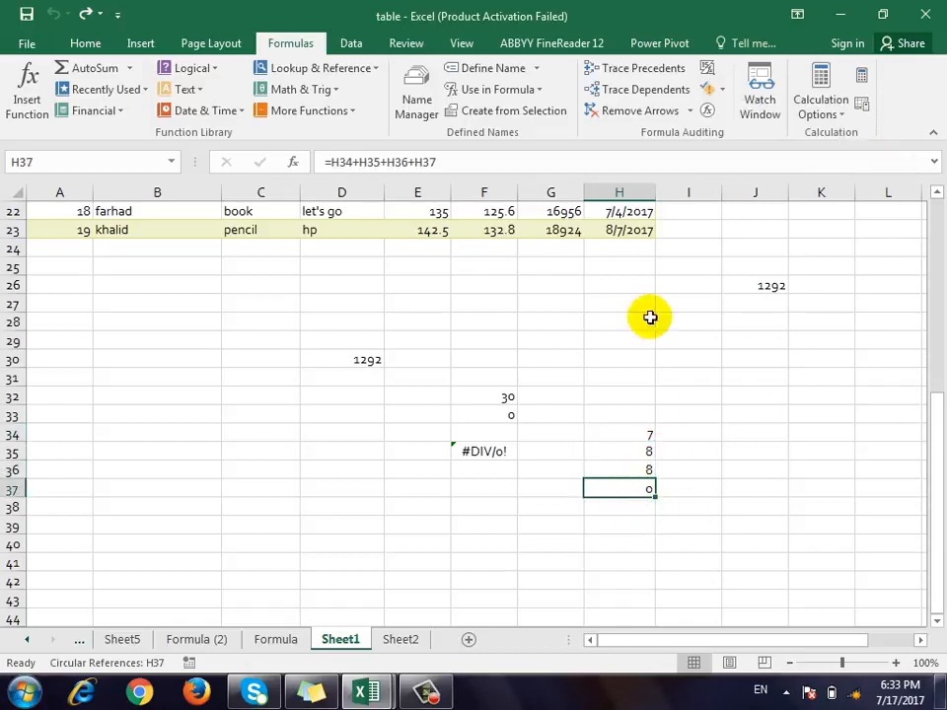
left_click(486, 165)
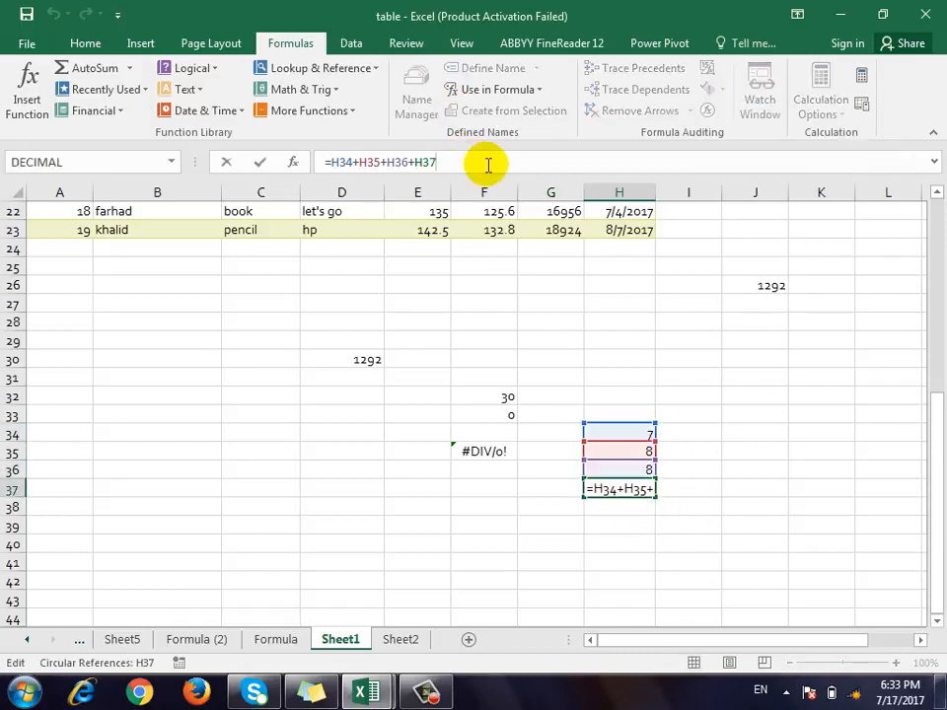
key("BackSpace")
key("BackSpace")
key("BackSpace")
key("BackSpace")
key("Return")
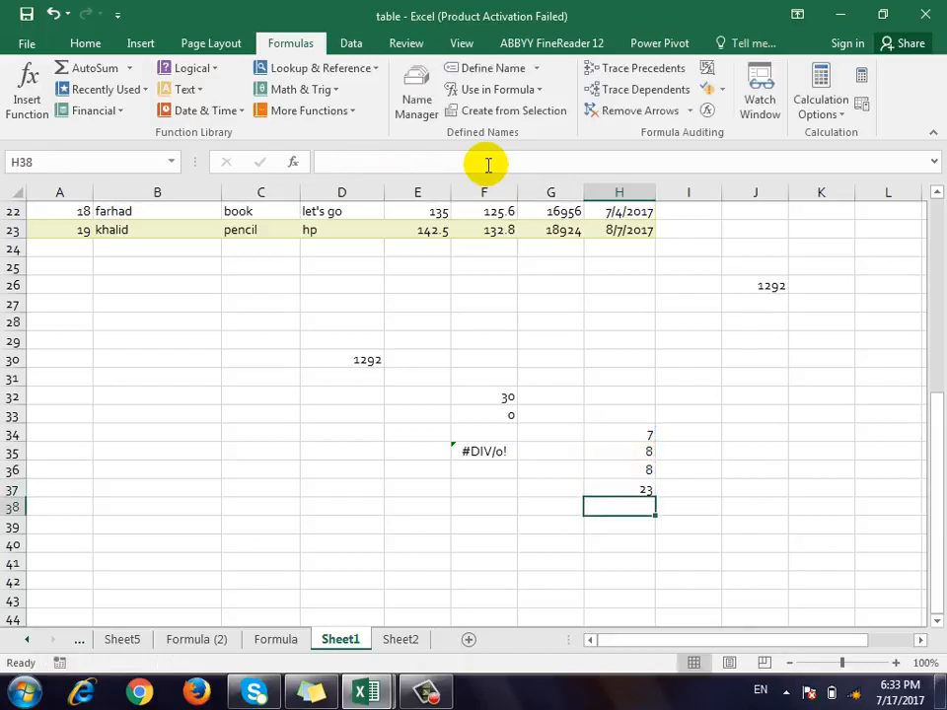
Step: Check whether Circular References is still available among the error-checking options, and close them
left_click(719, 89)
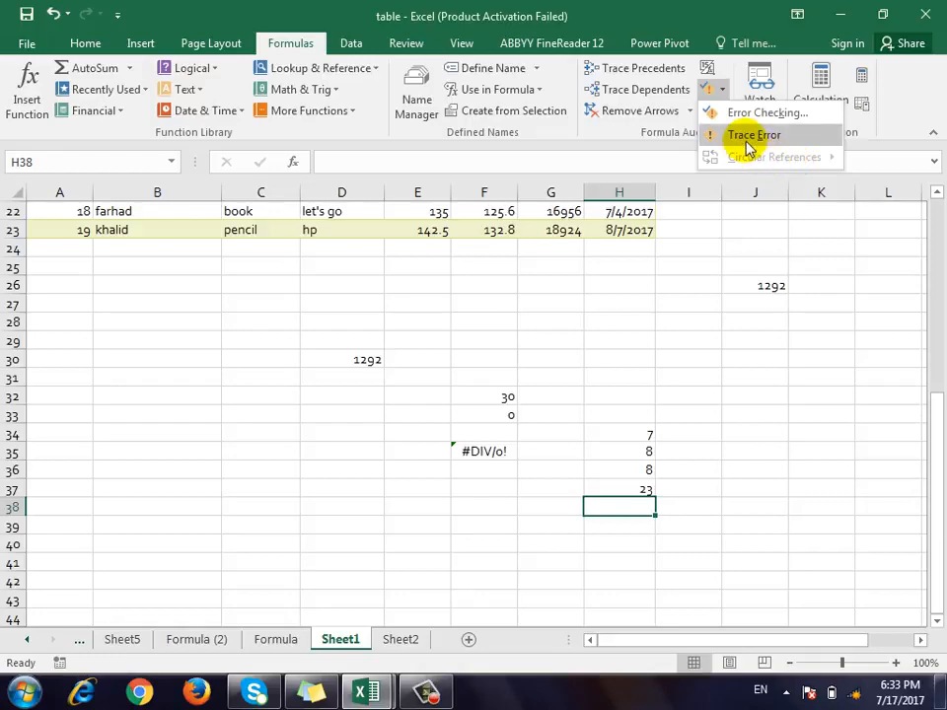
left_click(246, 464)
left_click(261, 416)
Step: Enter the headings Name and salary in cells C43 and D43
scroll(516, 526, "up", 1)
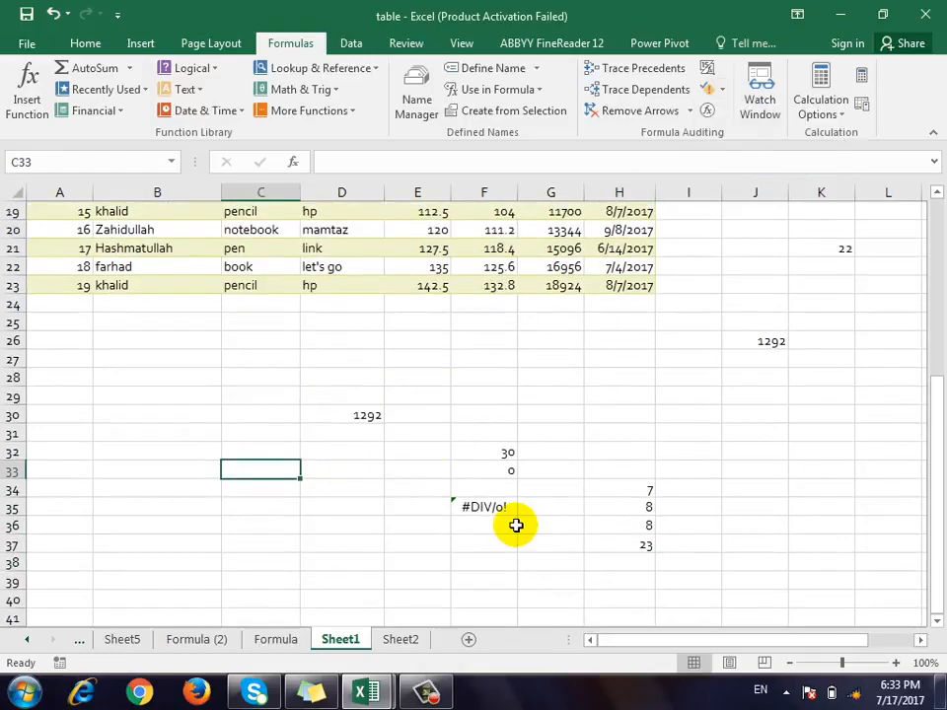
scroll(516, 526, "down", 1)
scroll(609, 533, "up", 6)
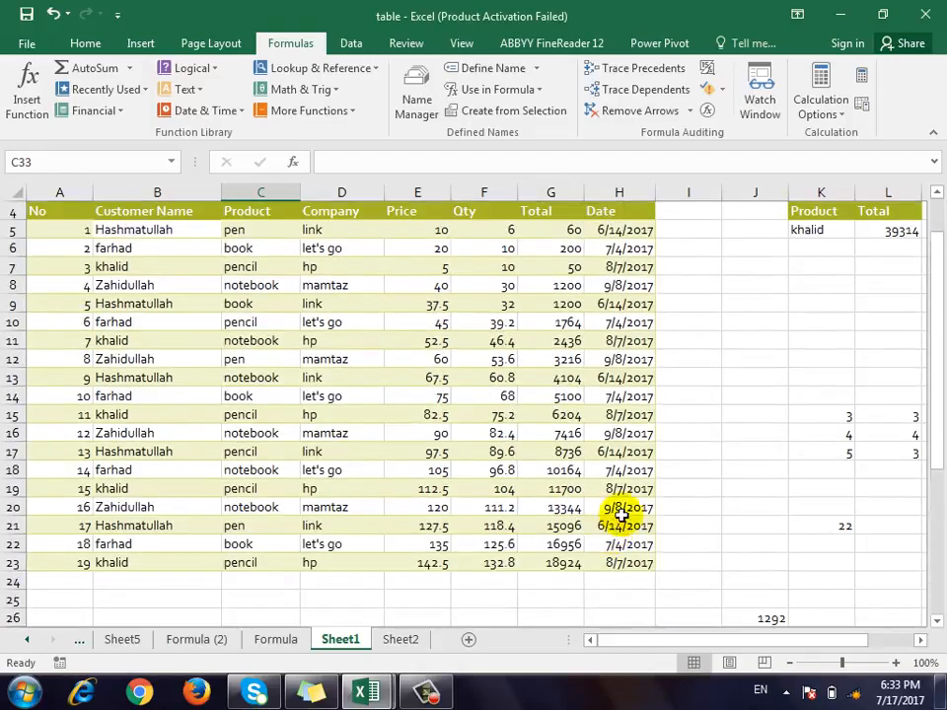
scroll(624, 493, "down", 10)
scroll(636, 467, "up", 2)
left_click(281, 487)
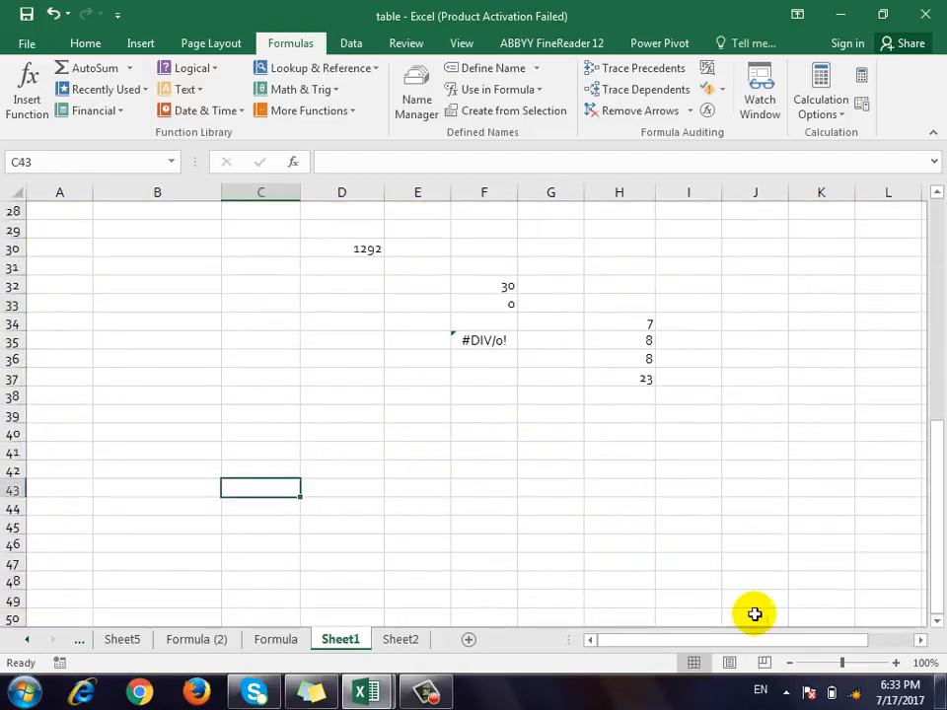
type("anem")
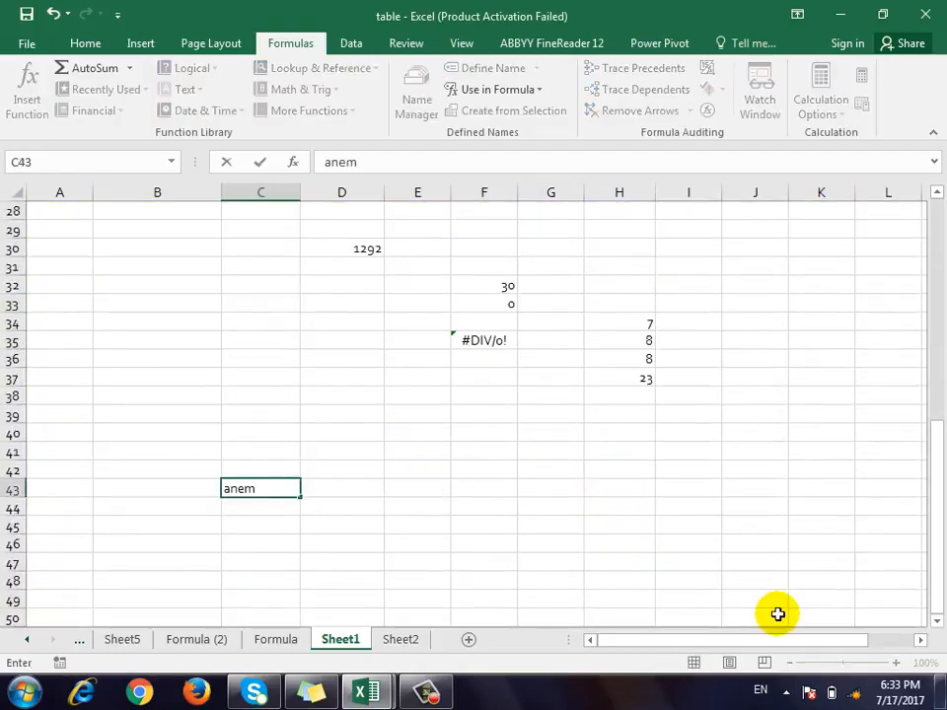
key("BackSpace")
key("BackSpace")
key("BackSpace")
key("BackSpace")
type("Name")
key("Tab")
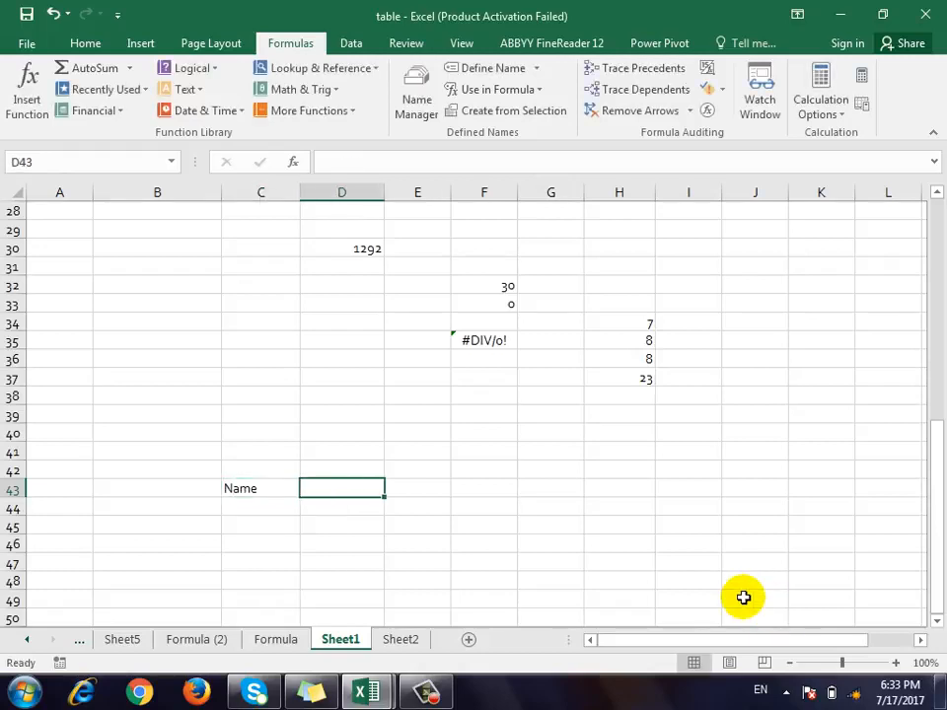
type("n")
key("BackSpace")
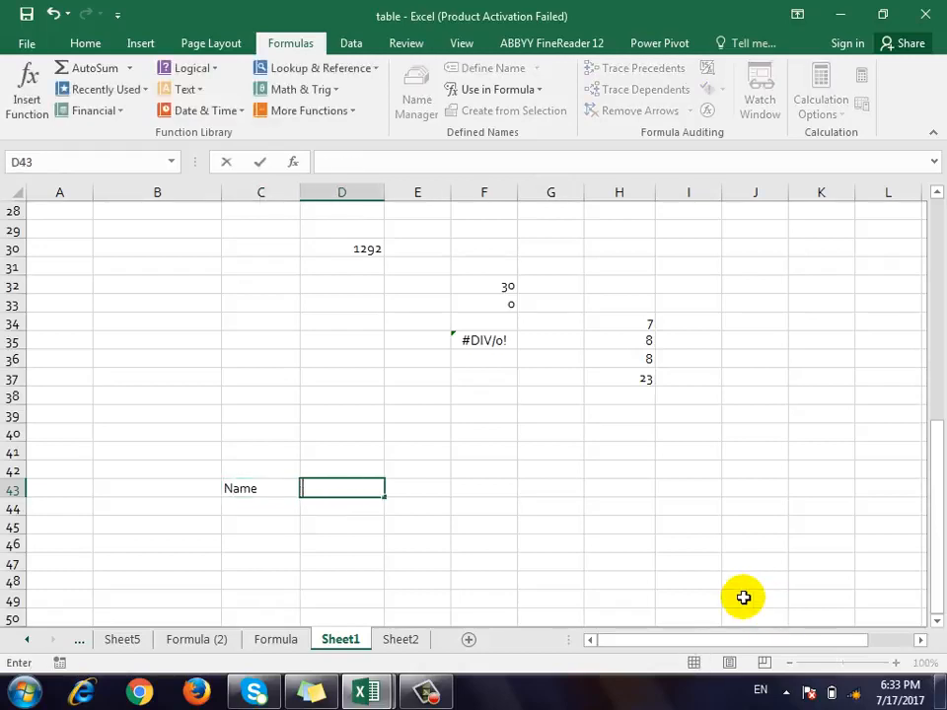
type("salary")
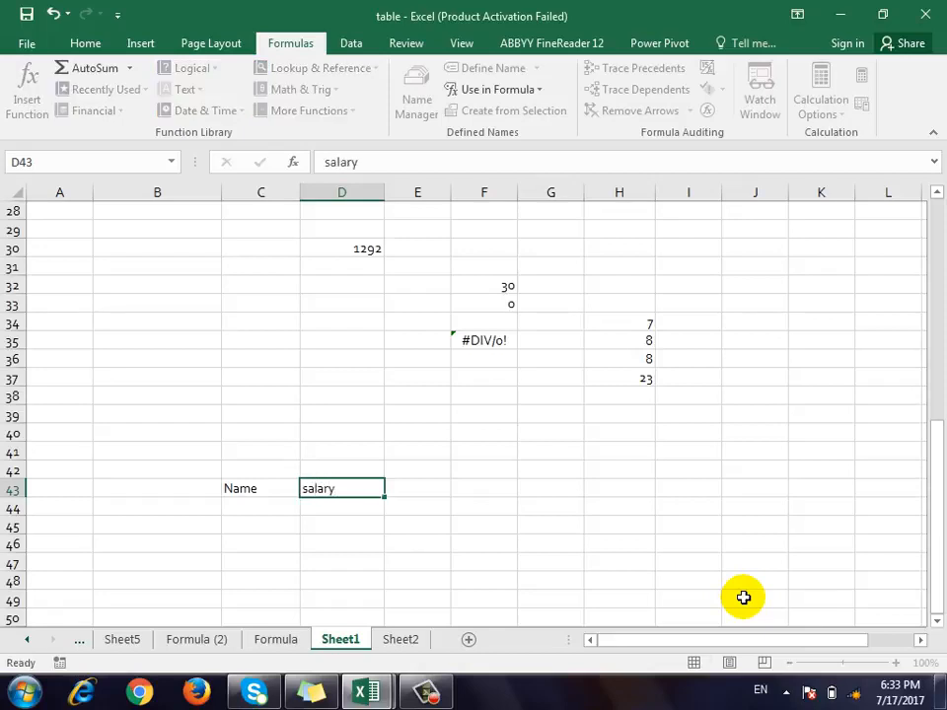
key("Tab")
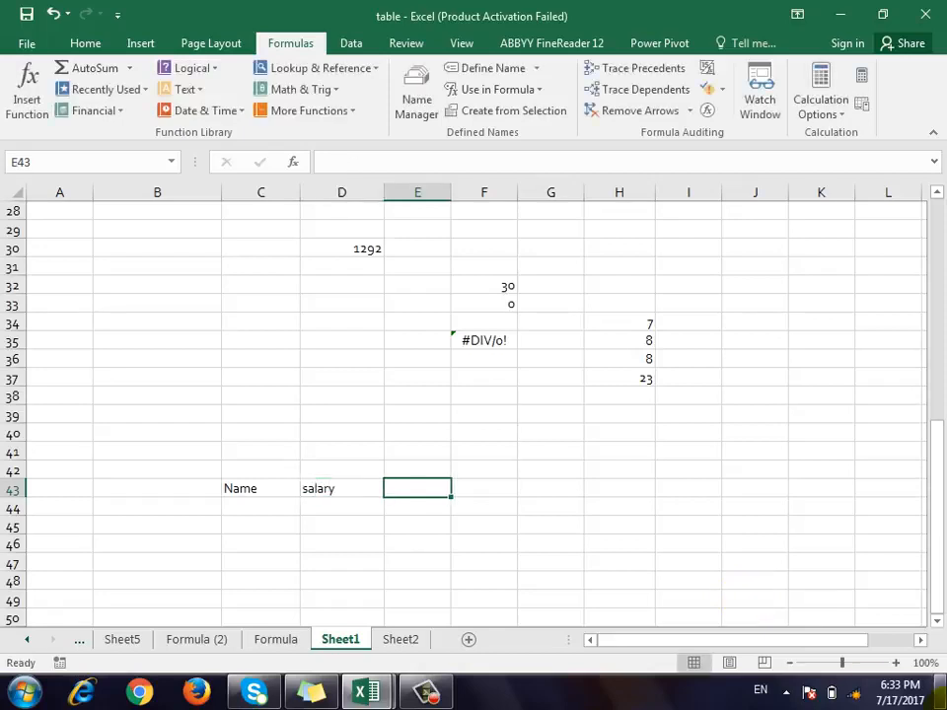
Step: Open the Formula (2) sheet and examine the Total formula in N33 and the Pass/Fail formula in O33 with their referenced cells
left_click(203, 640)
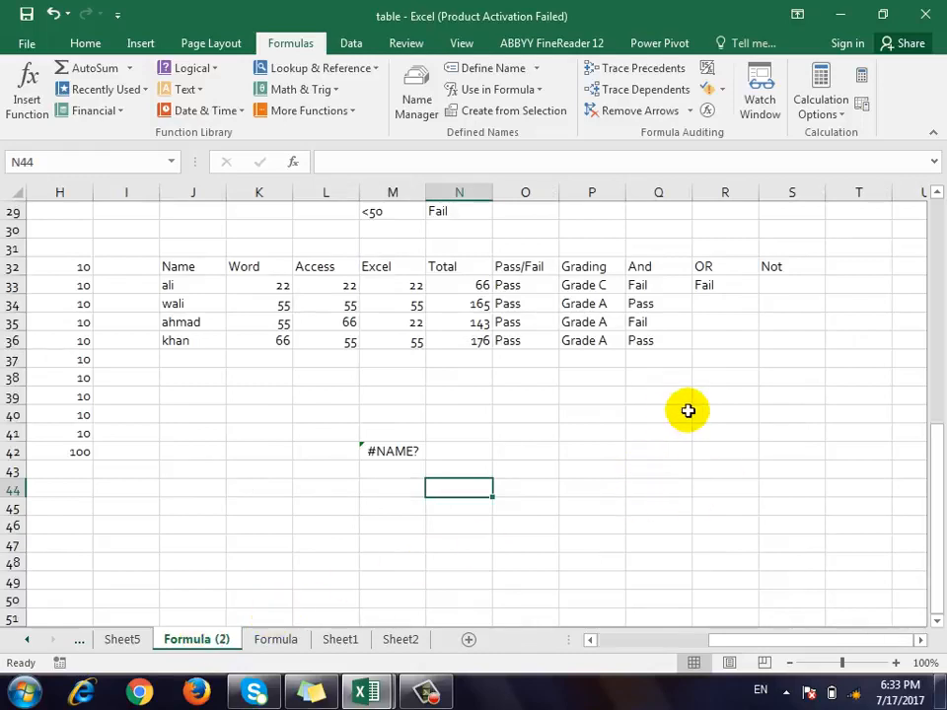
left_click(462, 285)
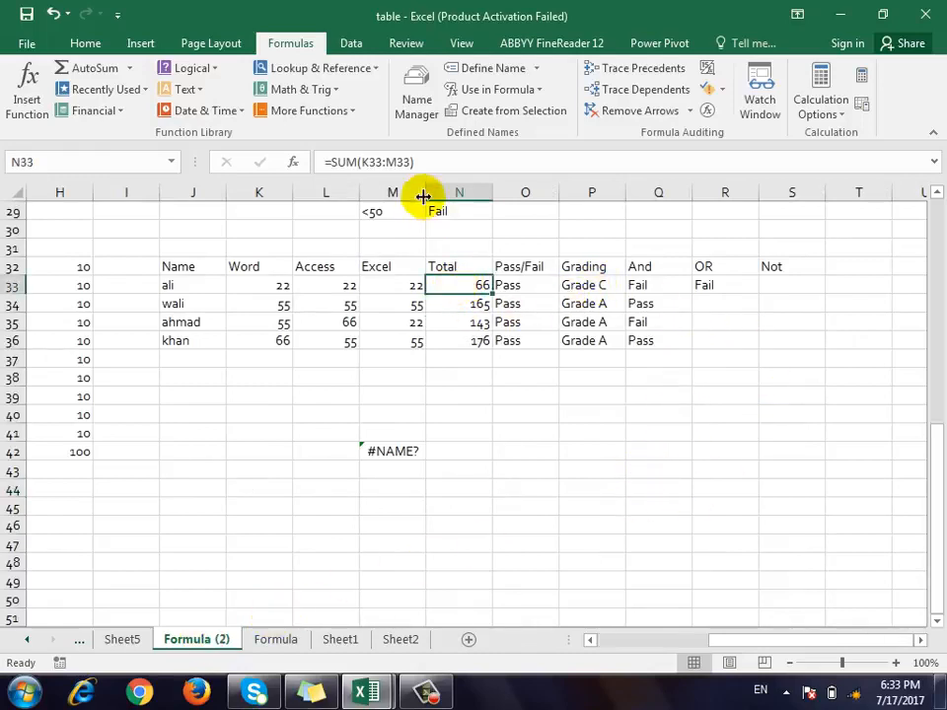
left_click(425, 162)
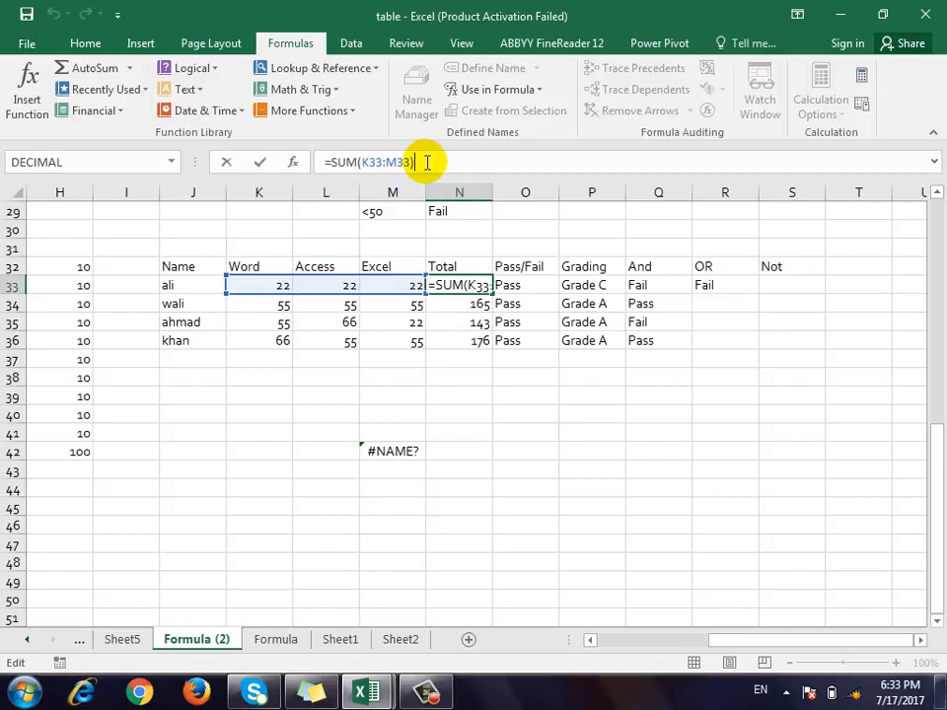
key("Escape")
left_click(544, 292)
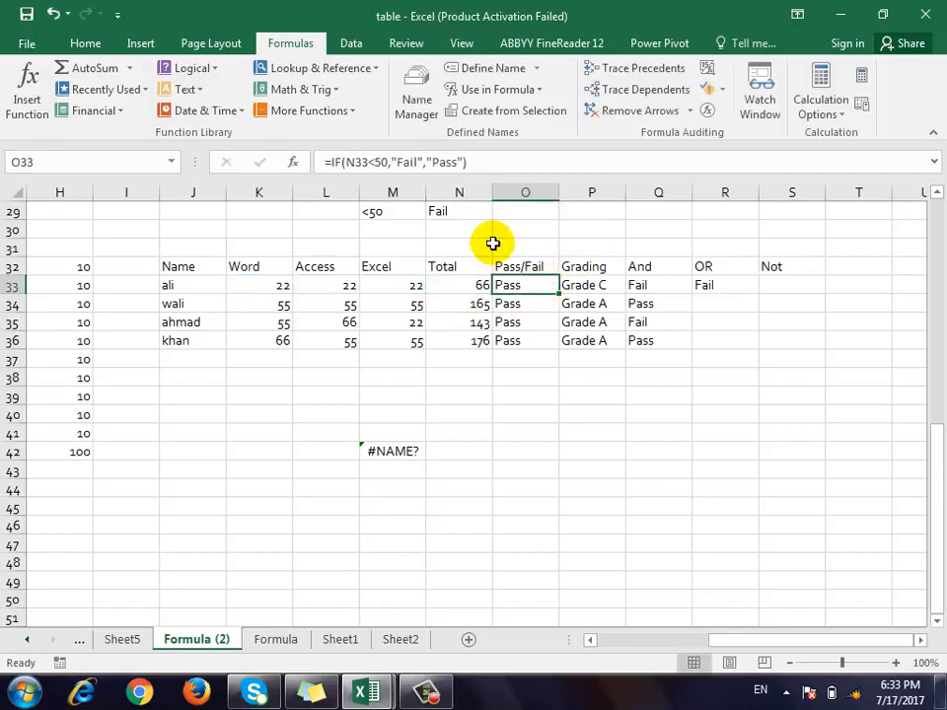
left_click(522, 160)
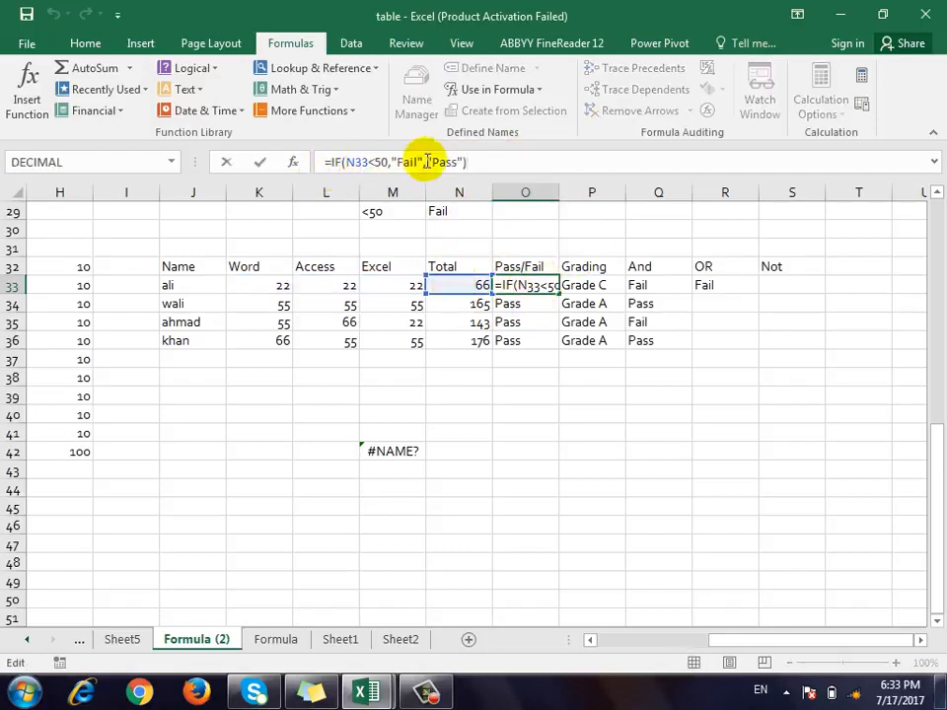
key("Escape")
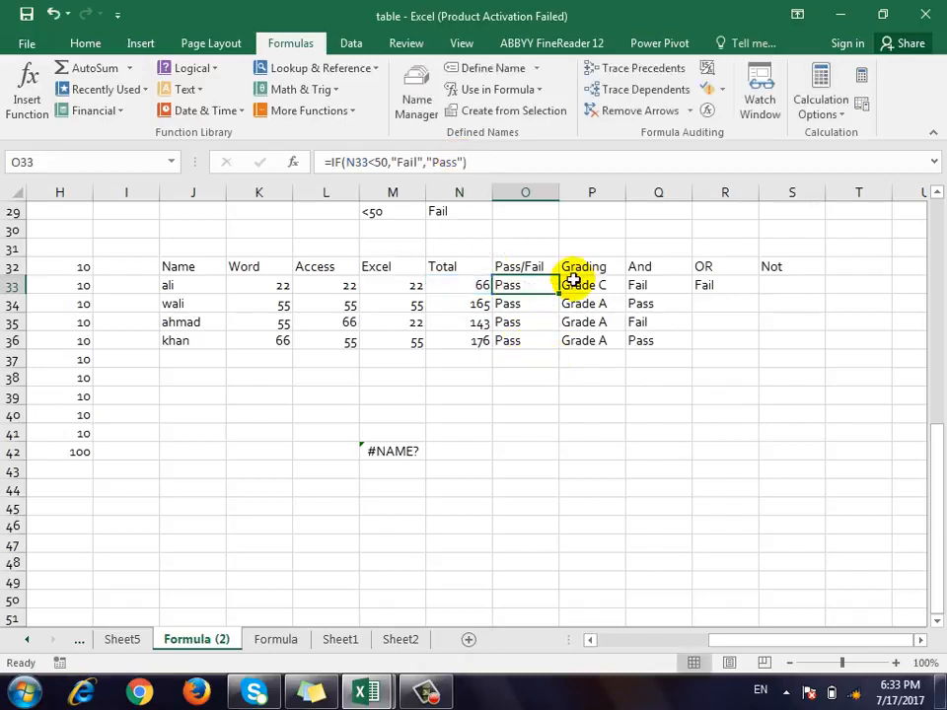
Step: Examine the Grading formula in P33 and the And formula in Q33, and review the formulas across N33 to Q33 again
left_click(576, 283)
left_click(778, 161)
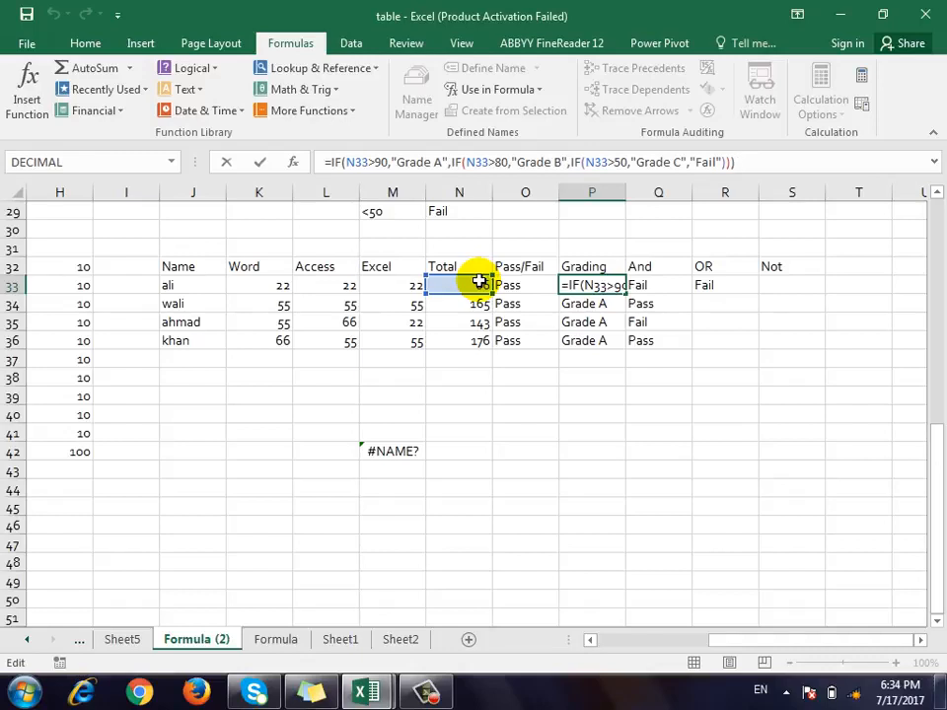
key("Escape")
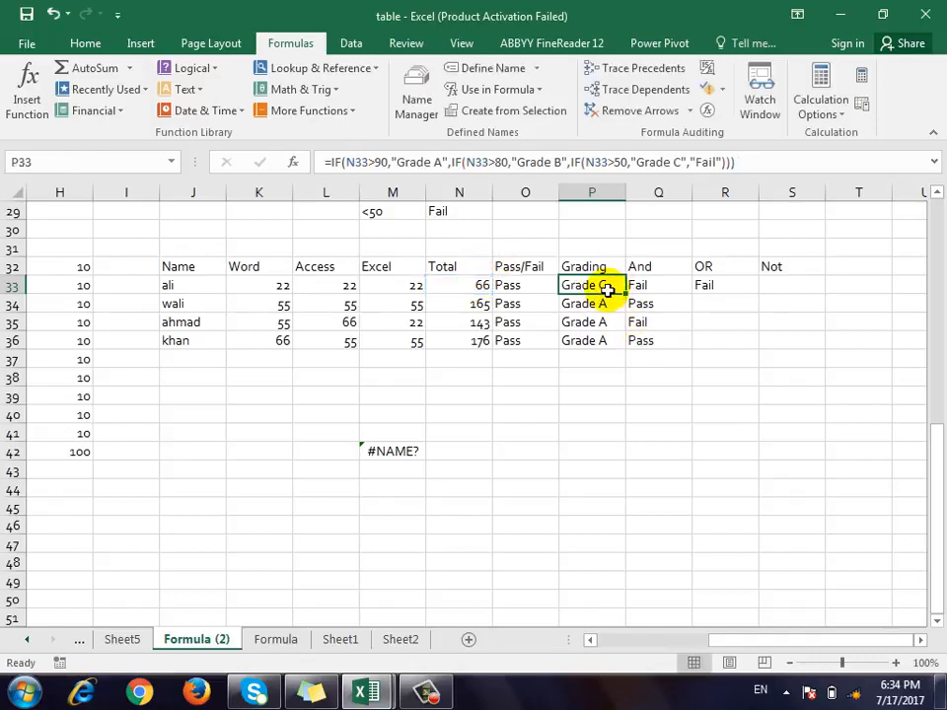
left_click(647, 284)
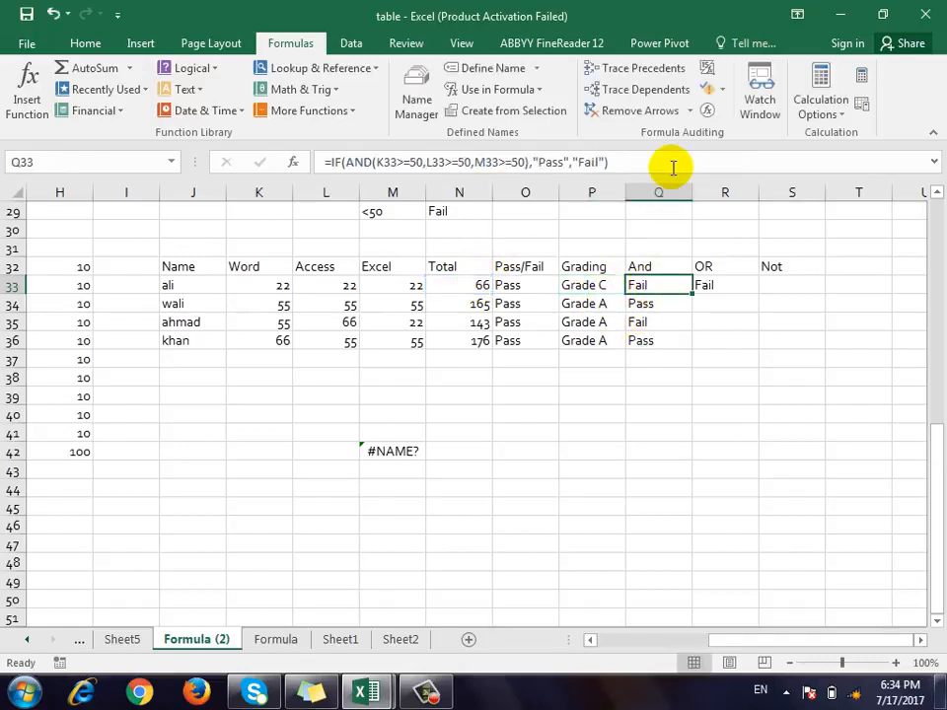
left_click(679, 165)
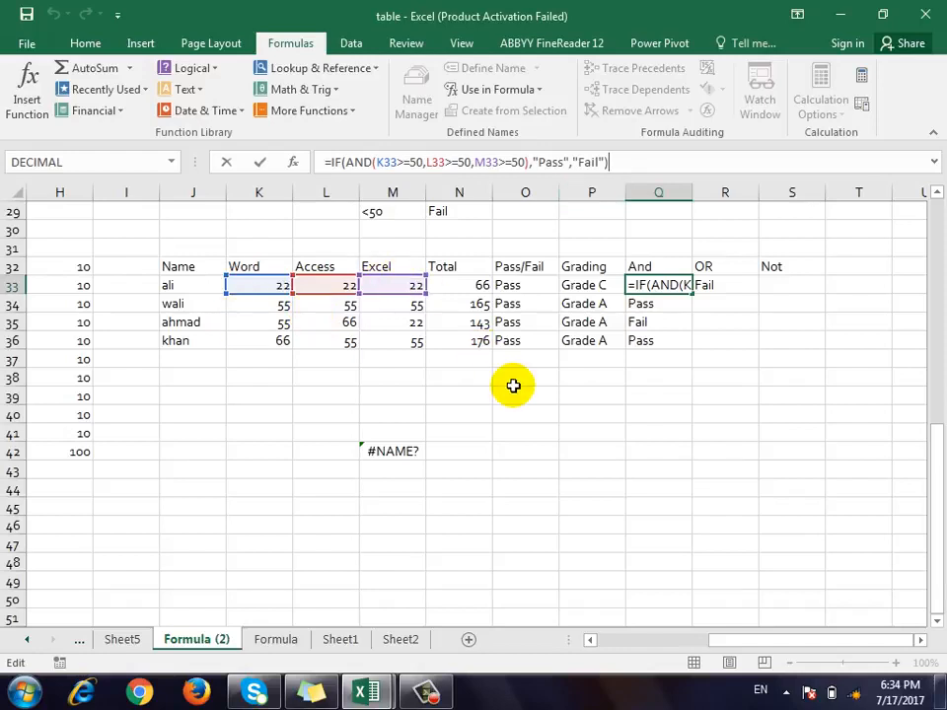
key("Escape")
left_click(469, 285)
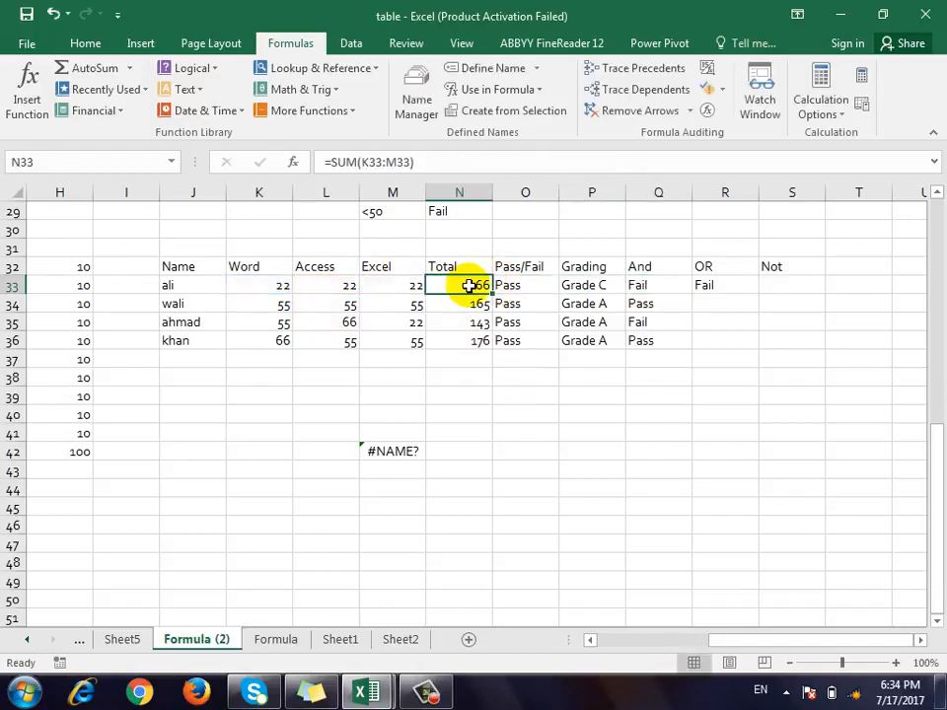
left_click(505, 285)
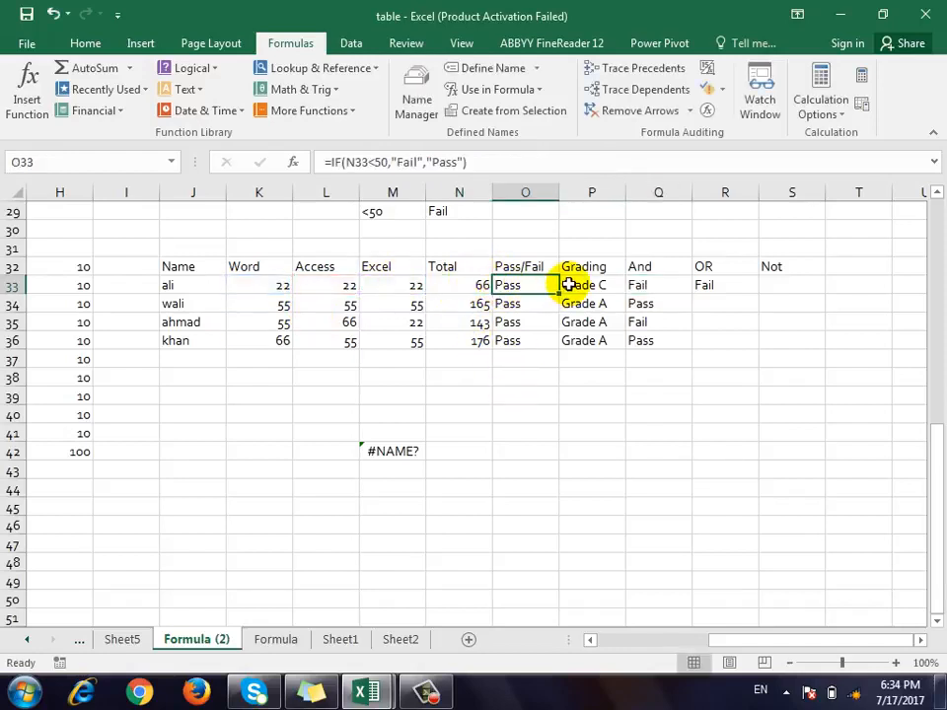
left_click(580, 285)
left_click(635, 285)
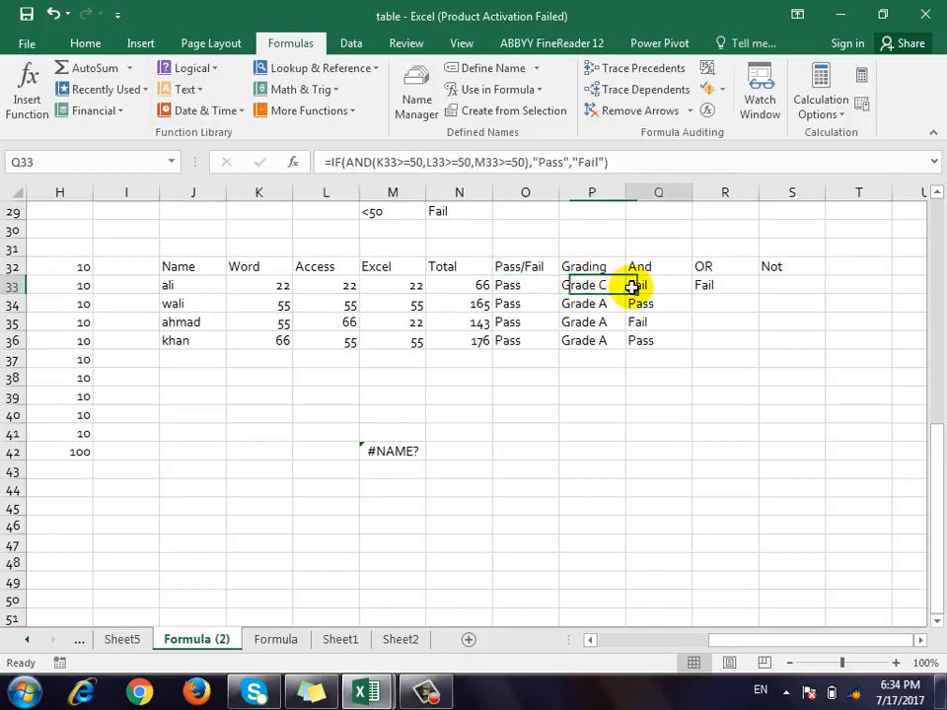
Step: Misspell the function name in N33's Total formula so that it reads =su(K33:M33)
left_click(484, 286)
left_click(362, 162)
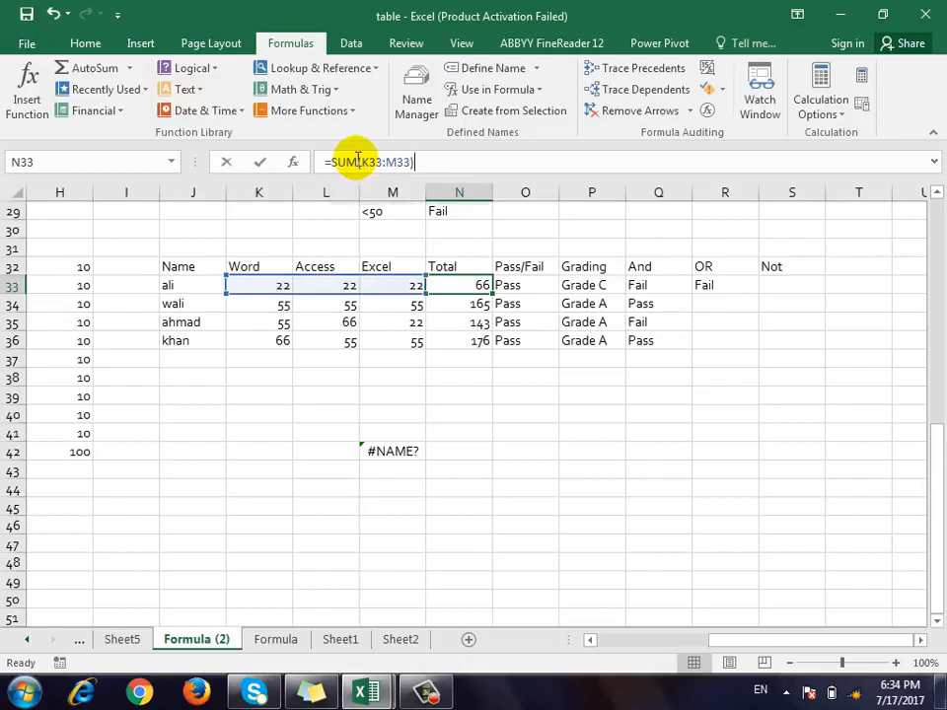
key("BackSpace")
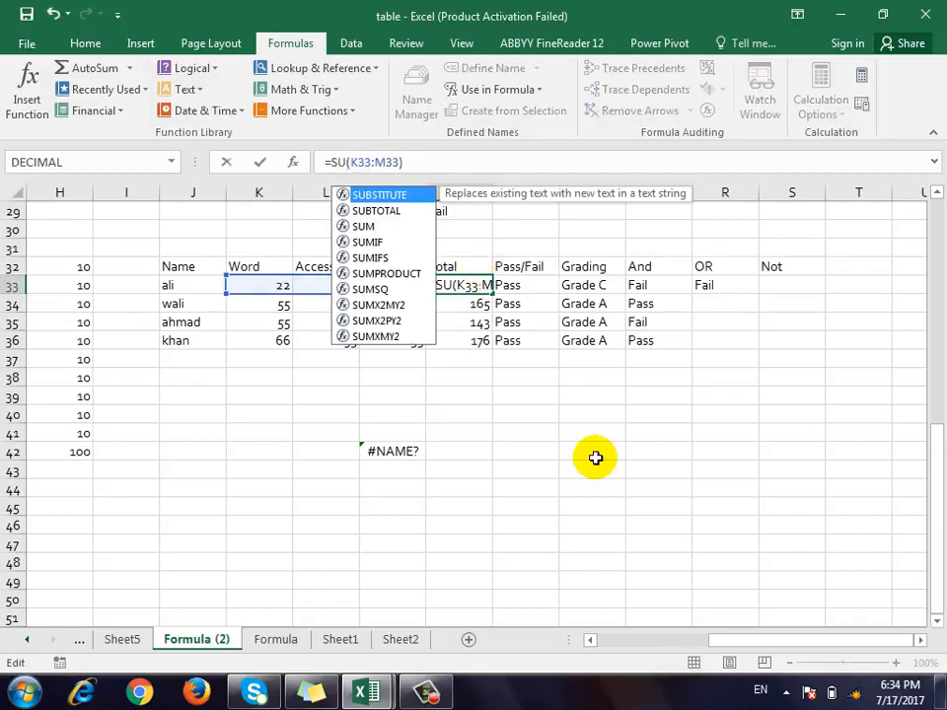
key("Return")
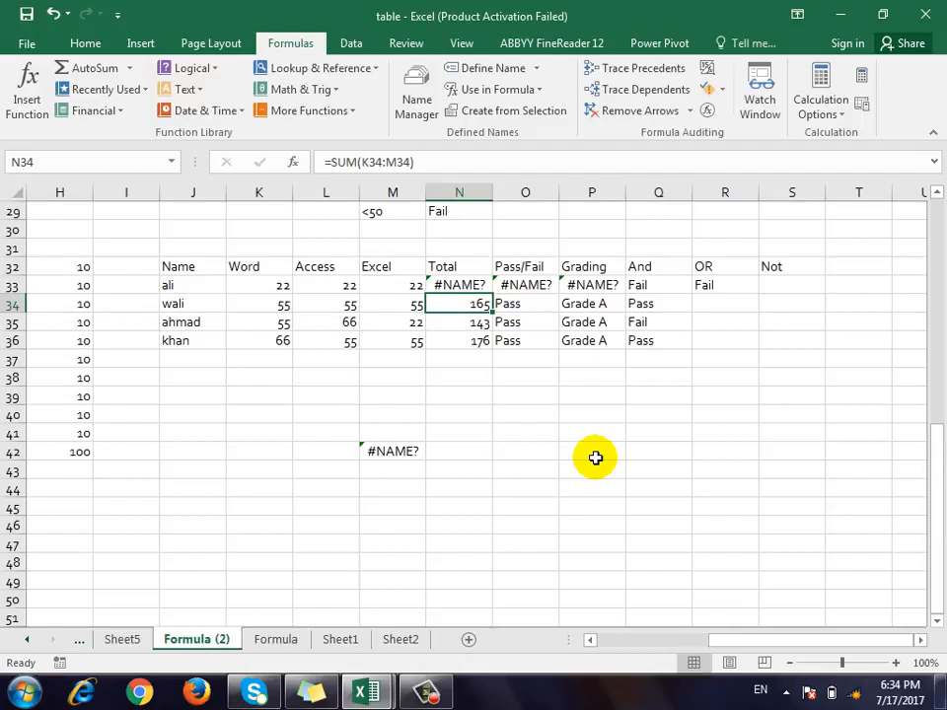
Step: Examine the formulas behind the errors in O33, P33 and N33
left_click(524, 284)
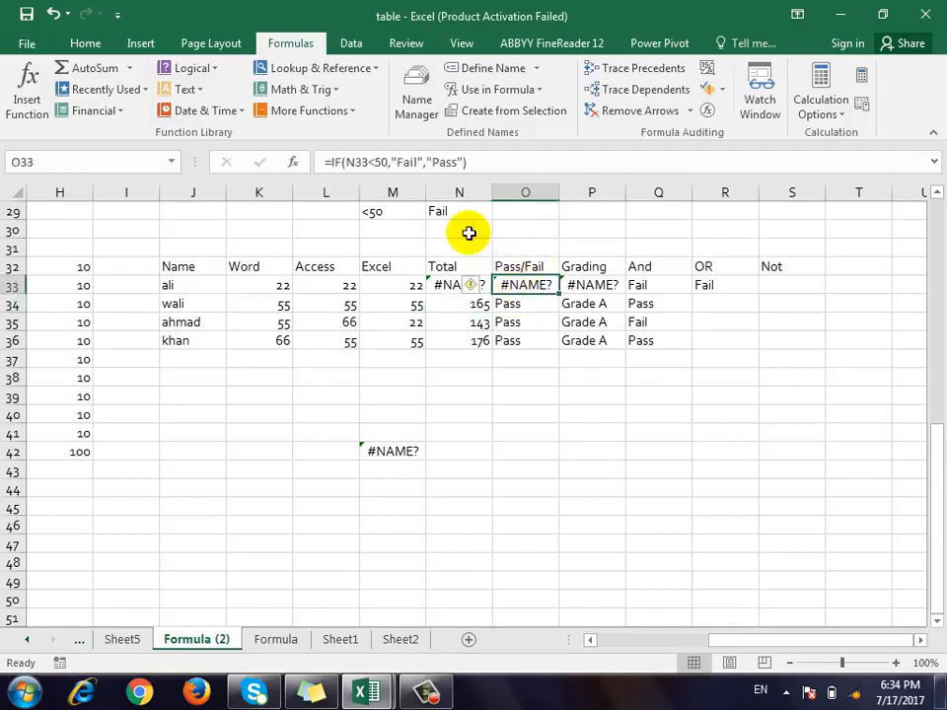
left_click(575, 286)
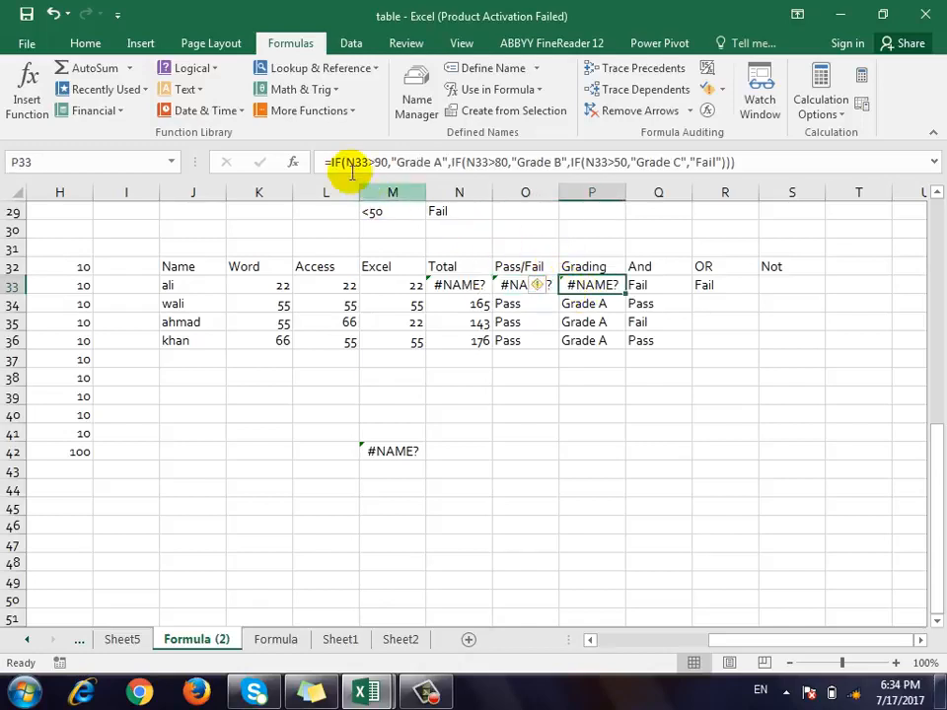
left_click(460, 302)
left_click(459, 286)
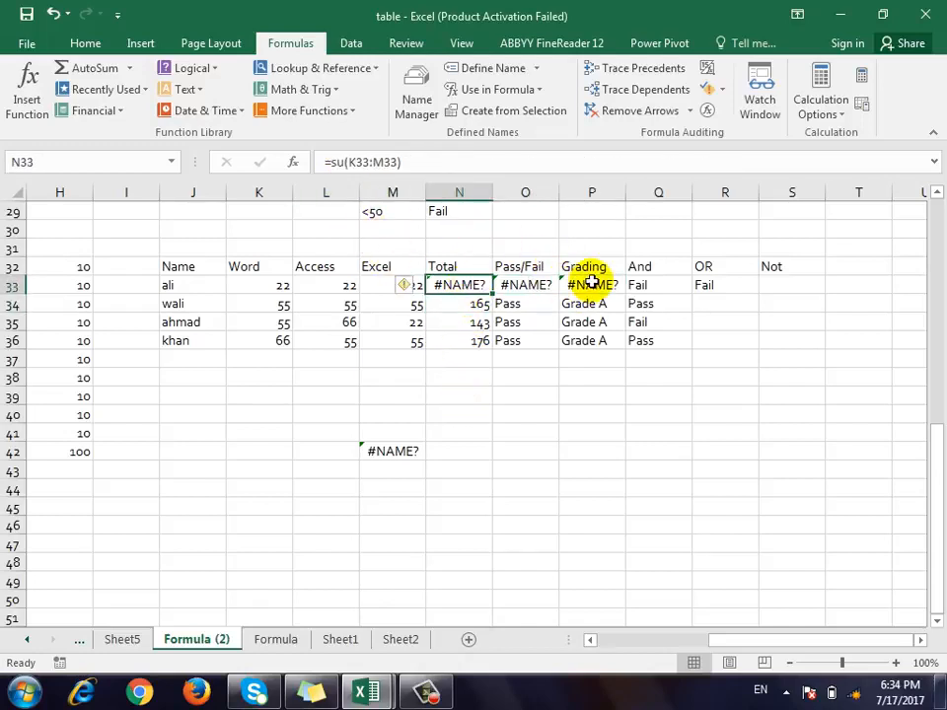
Step: Trace the error in the Grading cell P33, repeat the trace, and remove the tracer arrows
left_click(590, 284)
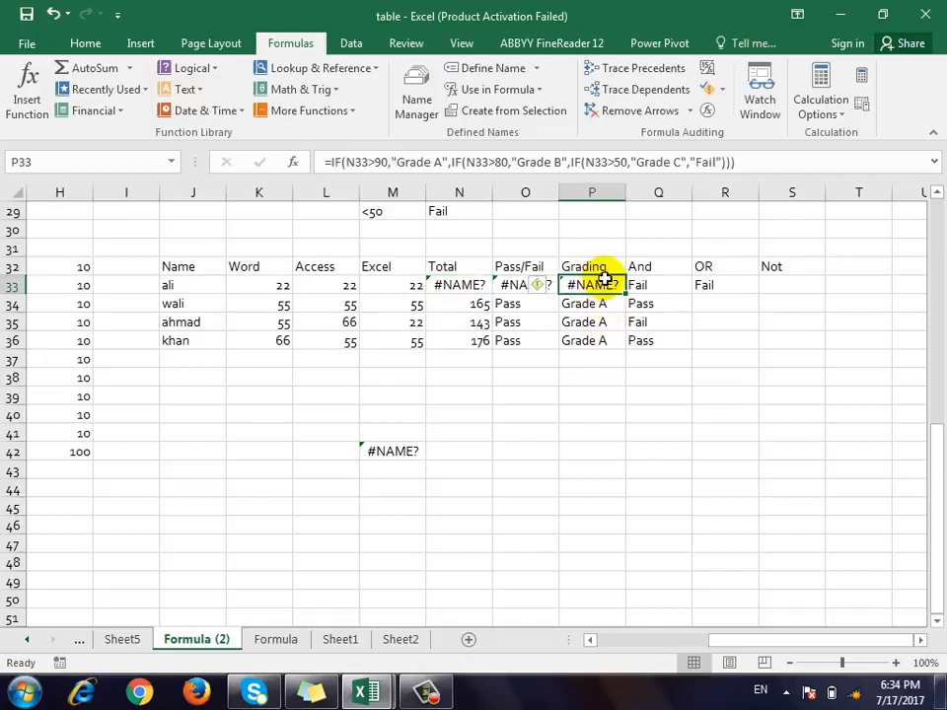
left_click(720, 88)
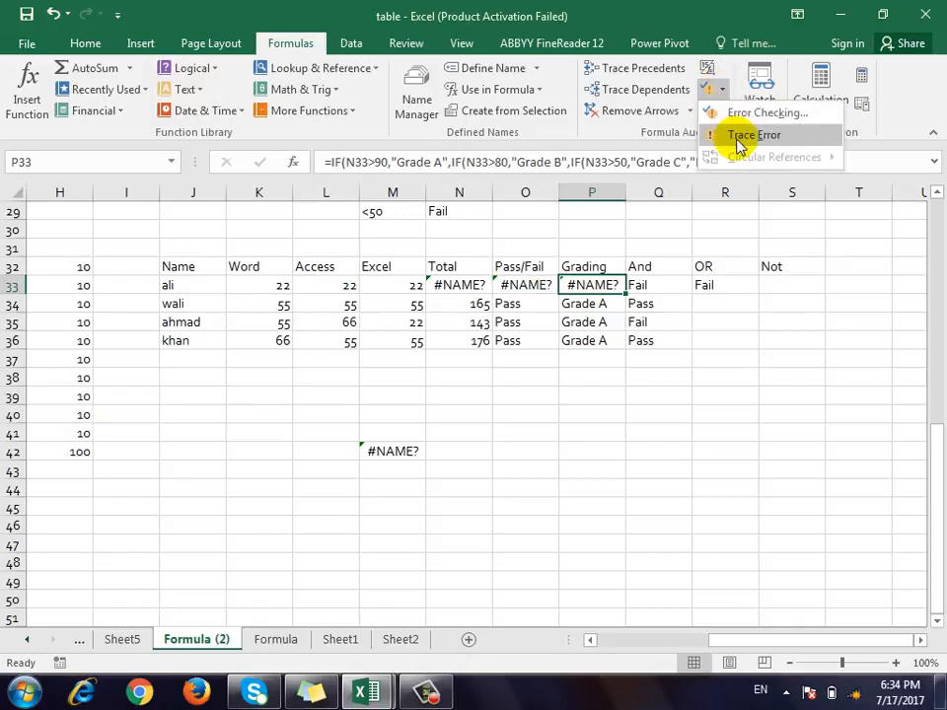
left_click(741, 144)
left_click(482, 396)
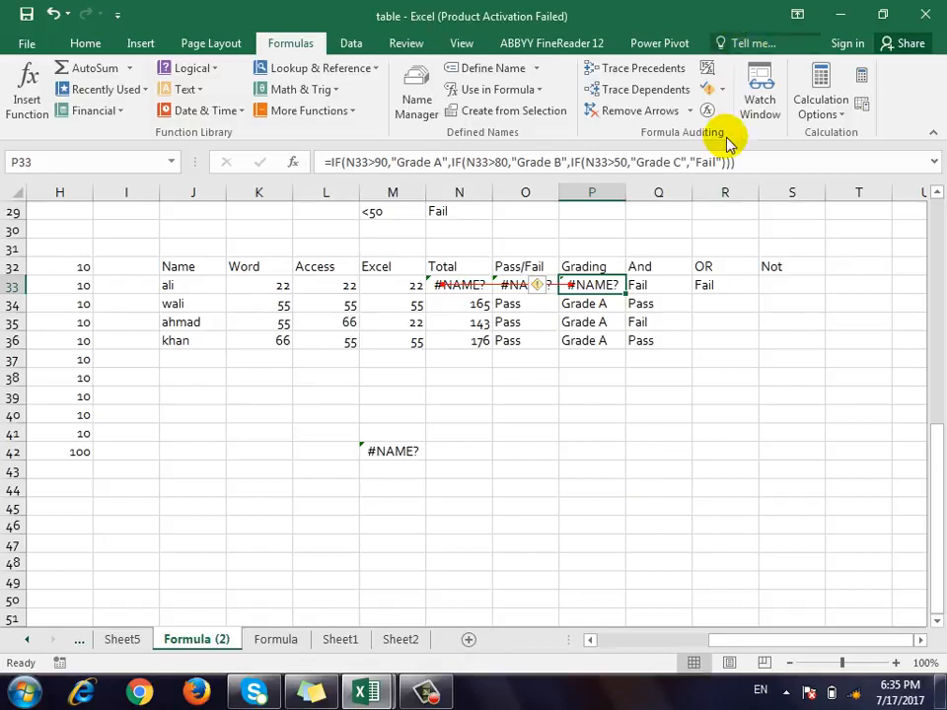
left_click(724, 90)
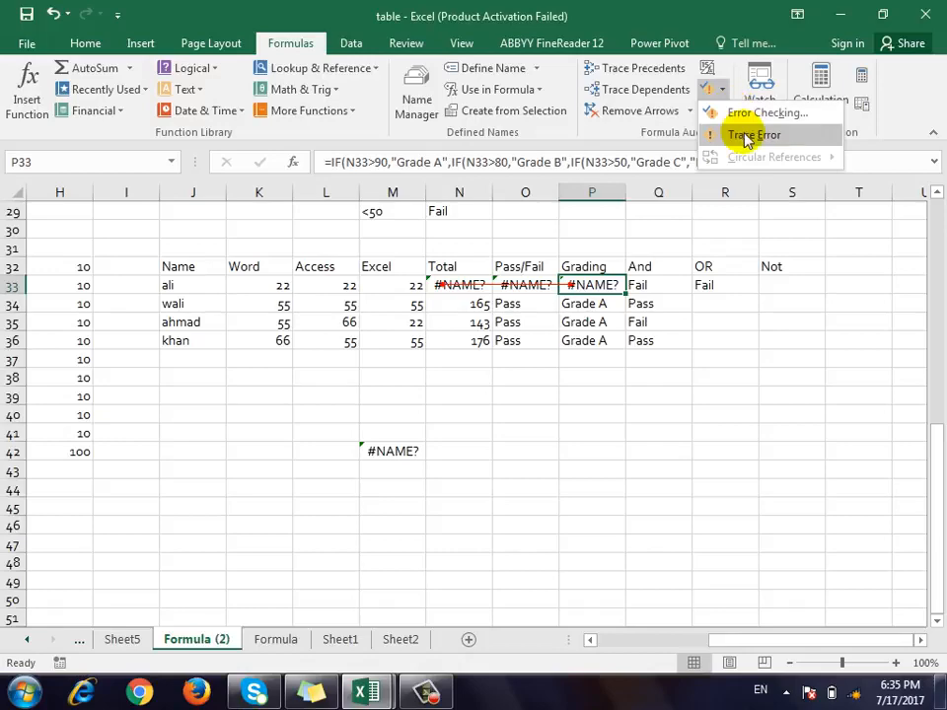
left_click(746, 139)
left_click(490, 395)
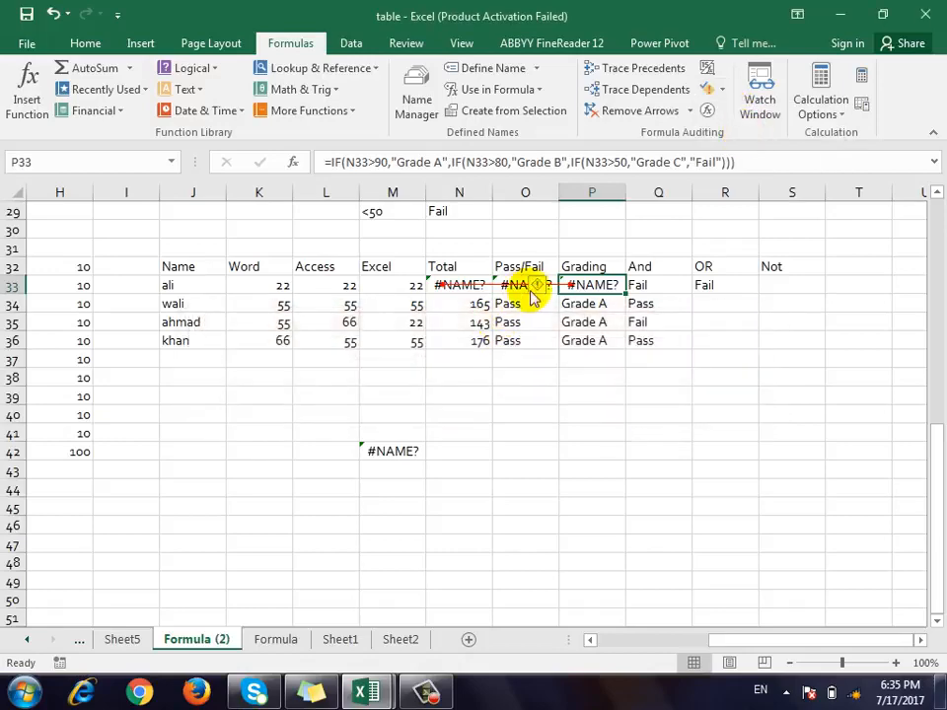
left_click(673, 116)
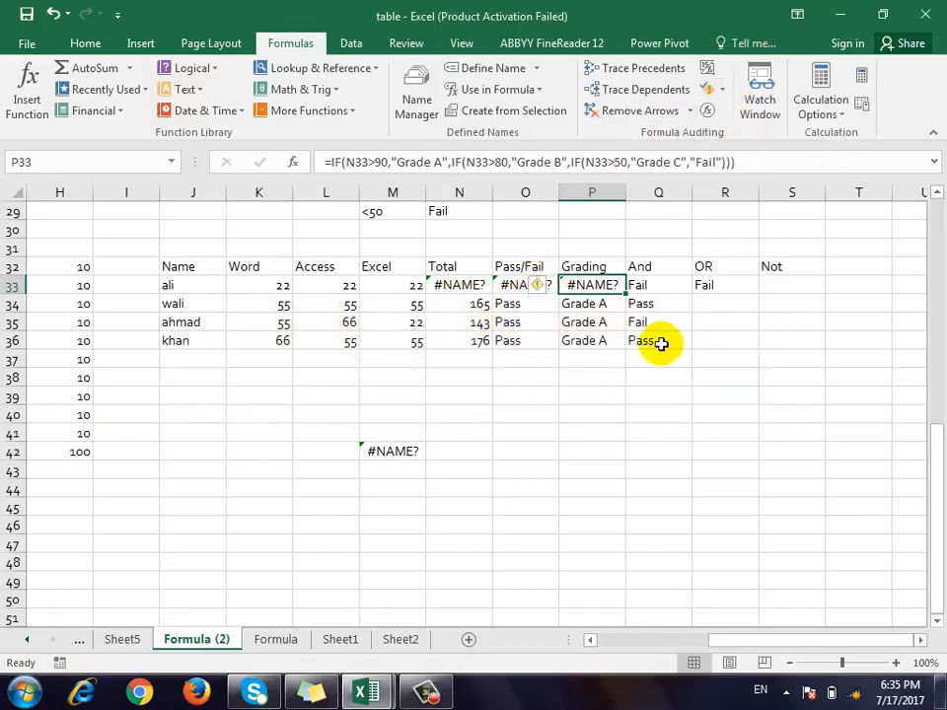
Step: Run Error Checking on P33, look at its options, and close it without changing anything
left_click(722, 89)
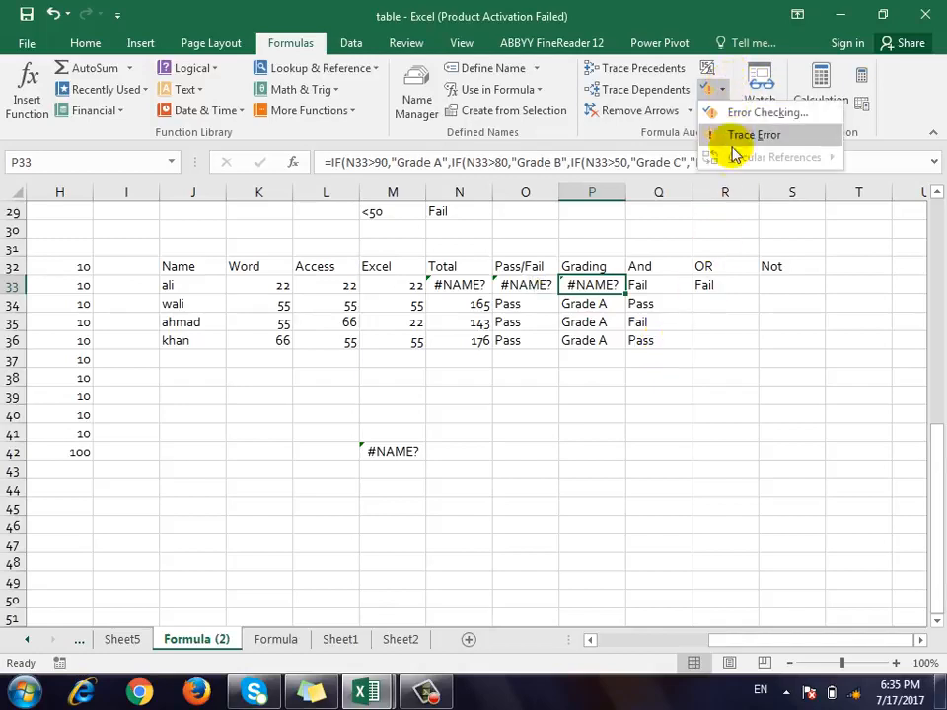
left_click(725, 90)
left_click(725, 89)
left_click(723, 89)
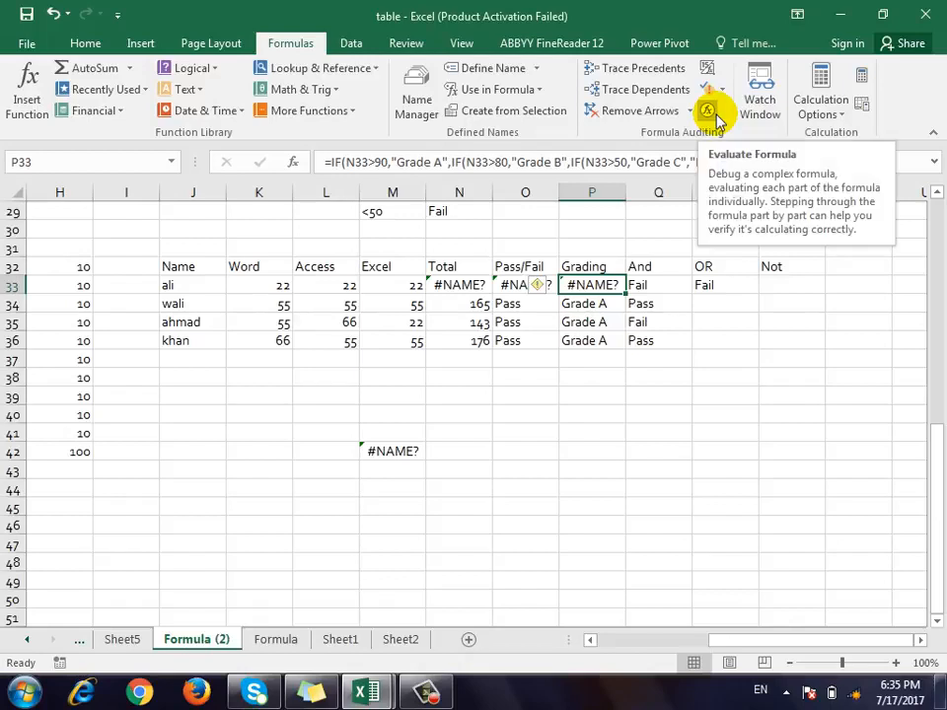
left_click(726, 91)
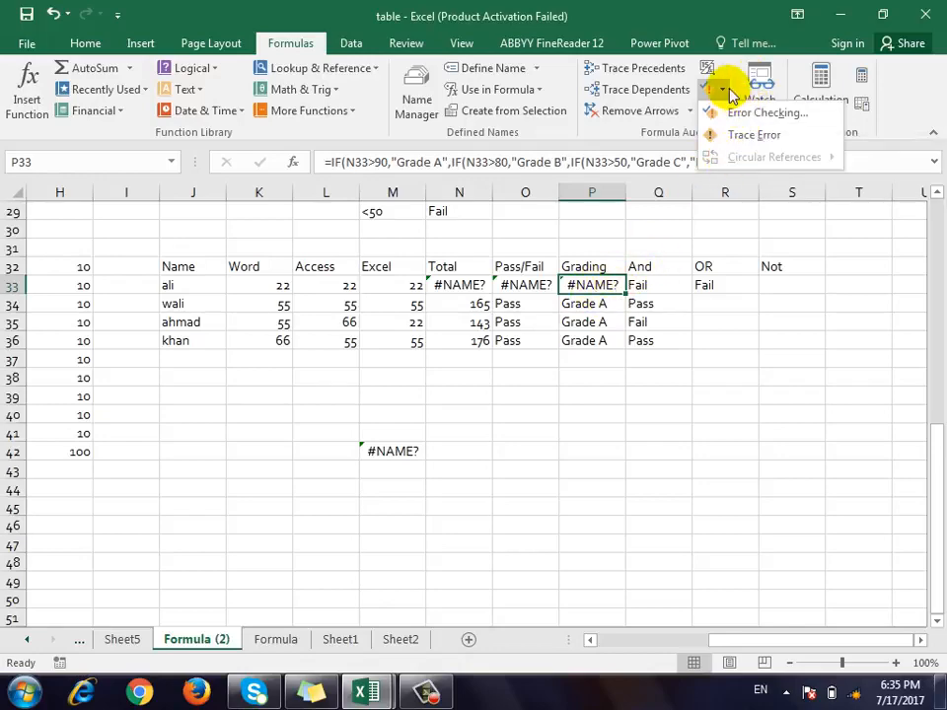
left_click(730, 112)
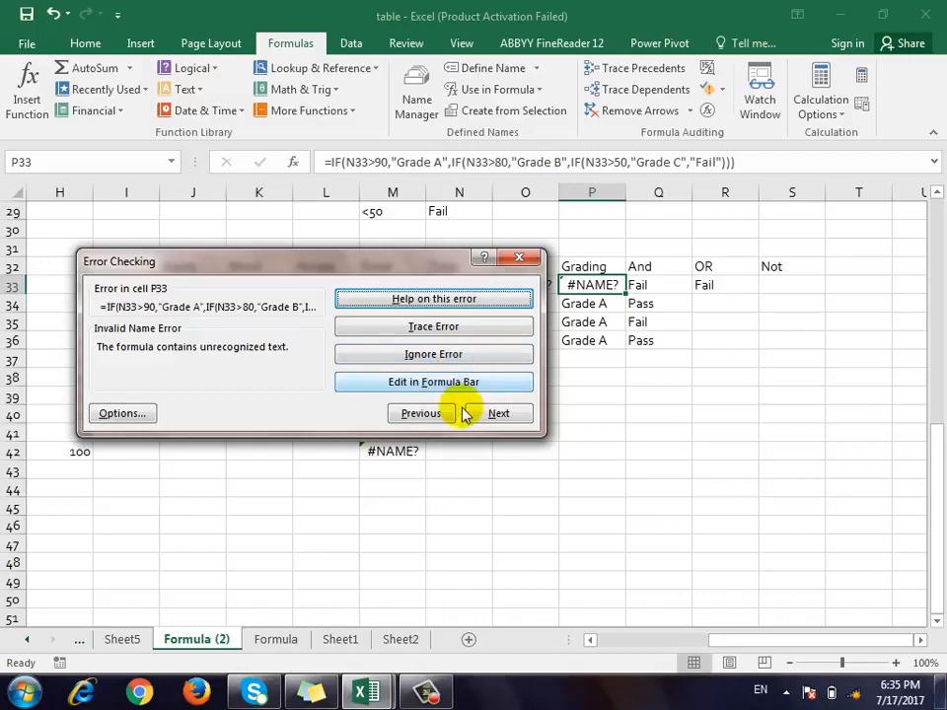
left_click(117, 422)
key("Escape")
key("Escape")
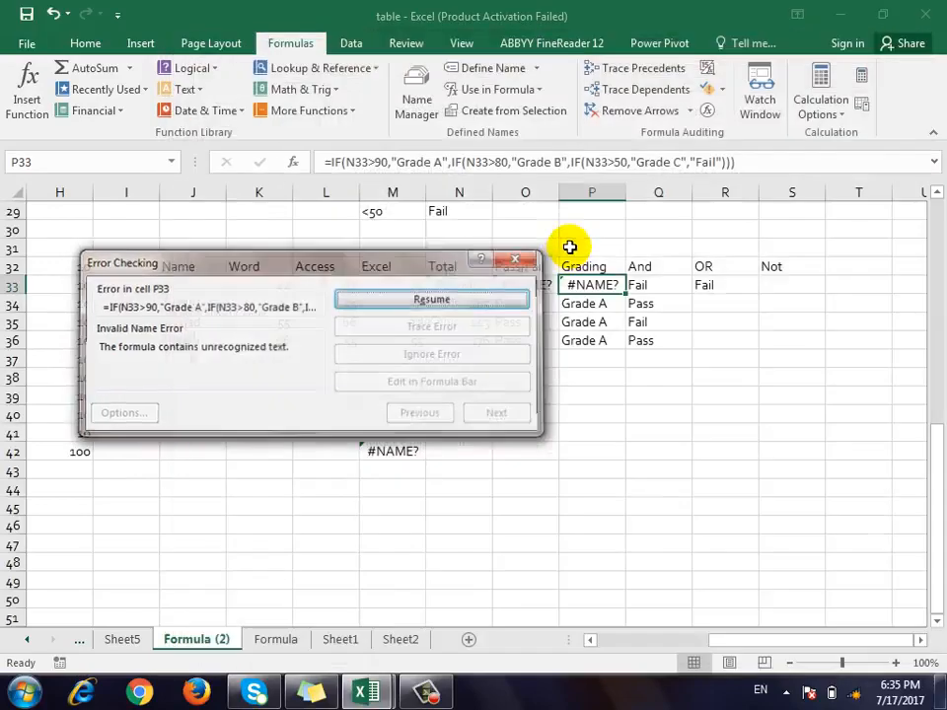
Step: Evaluate the formula in P33 and step into its N33 reference, keeping the table row in view
left_click(705, 109)
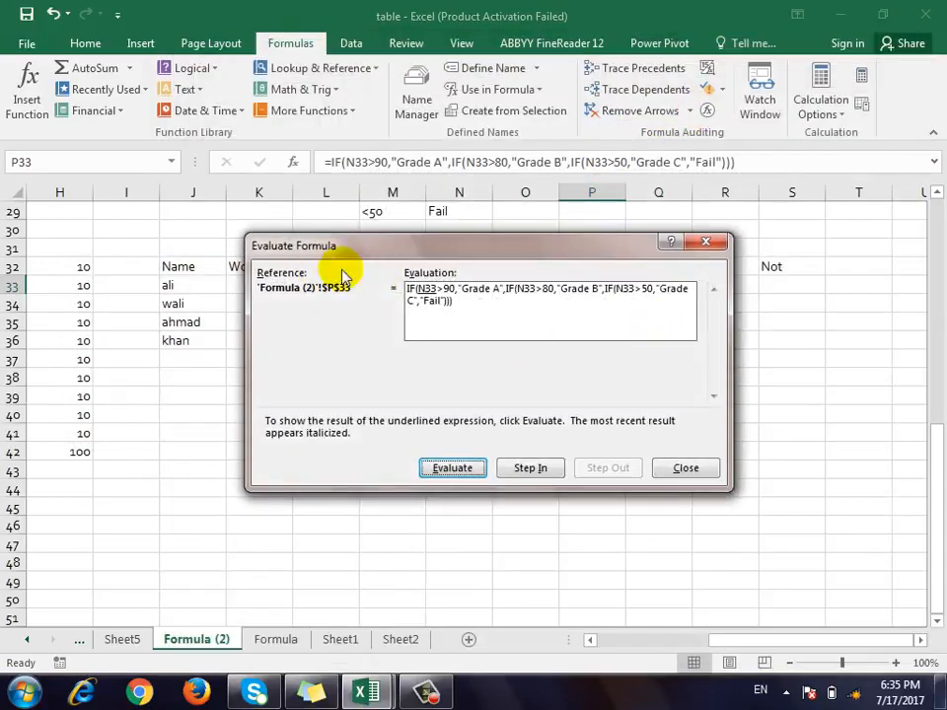
left_click_drag(412, 256, 275, 378)
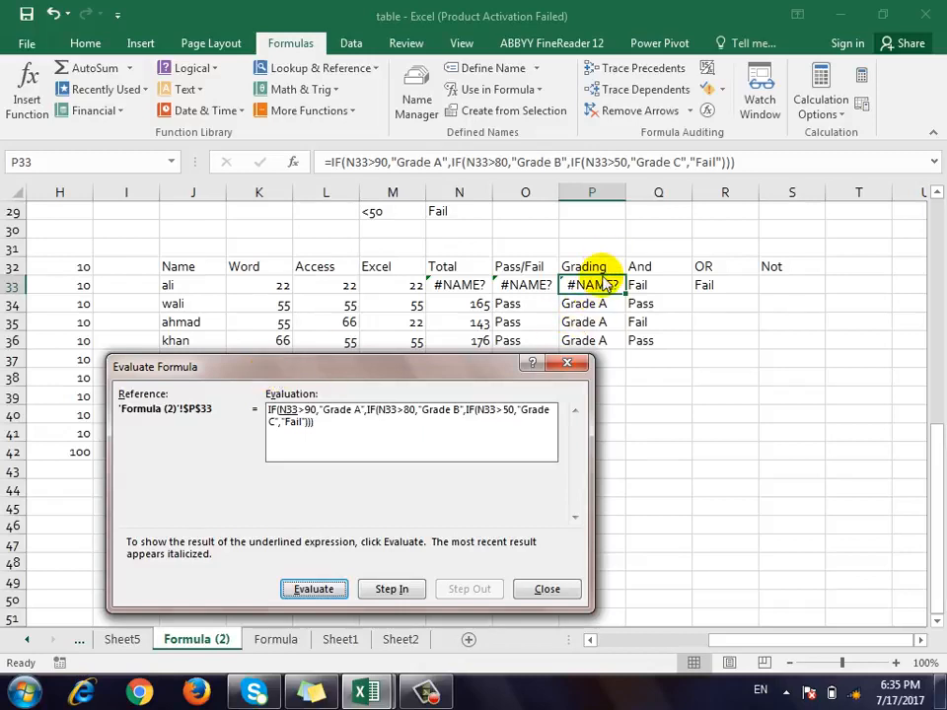
left_click_drag(376, 381, 347, 279)
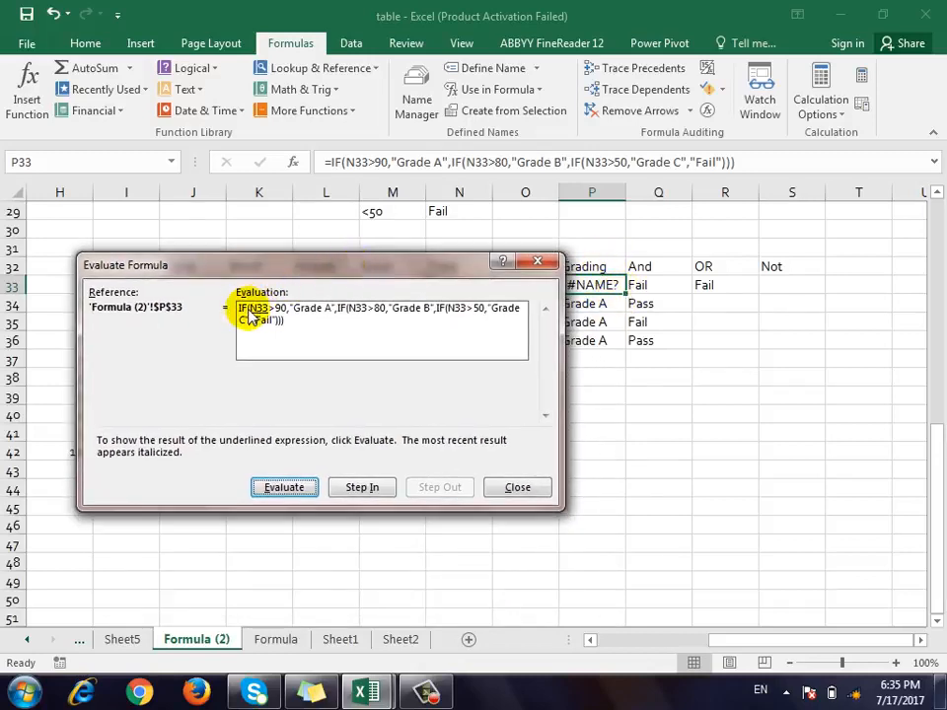
left_click(363, 485)
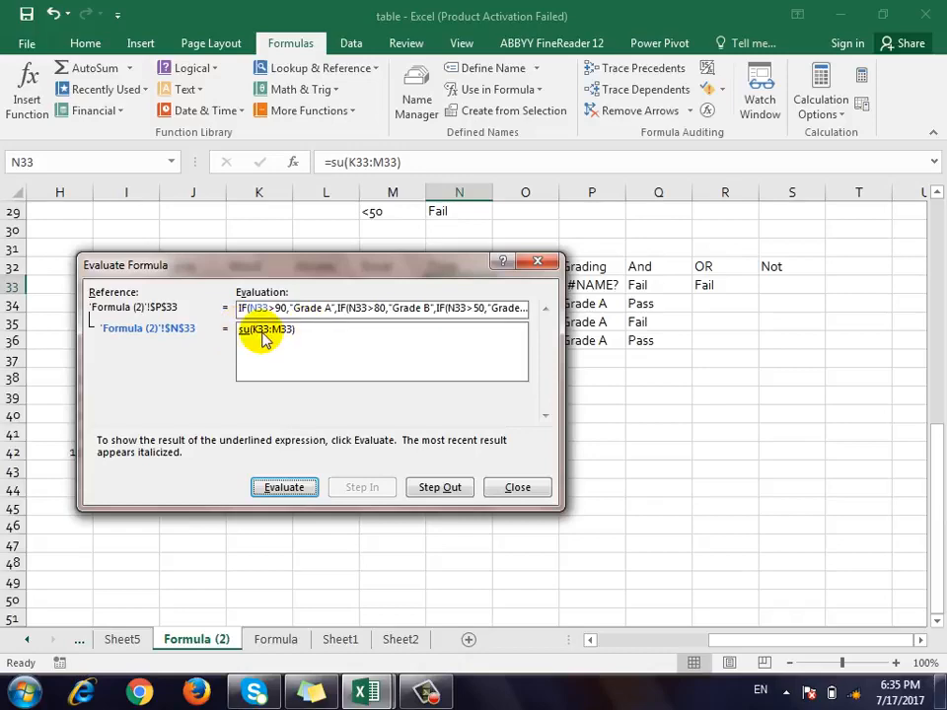
left_click_drag(338, 265, 360, 367)
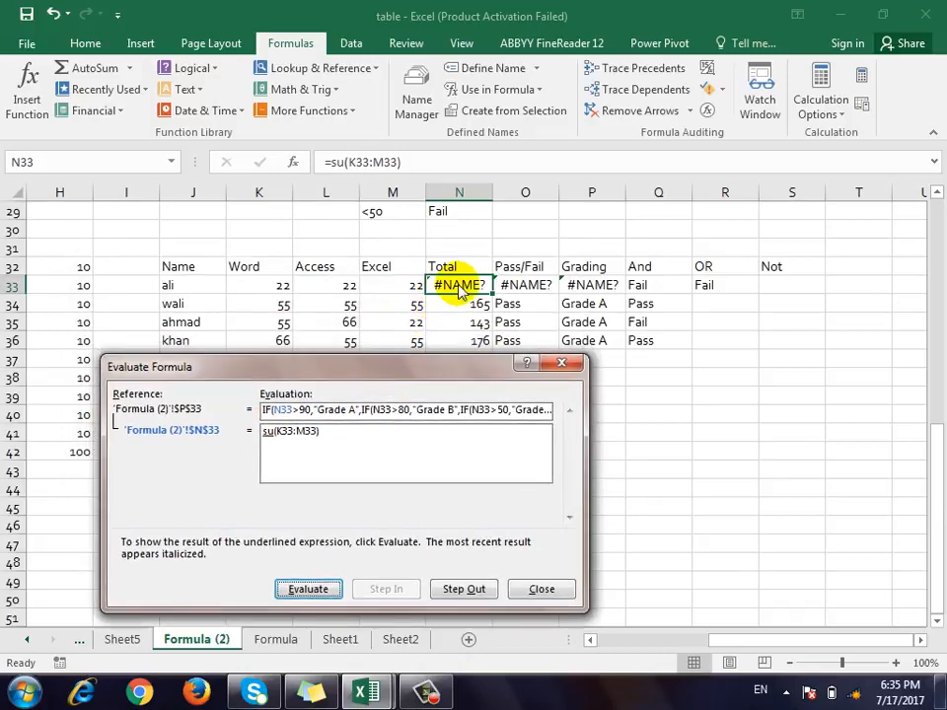
Step: Step out of the N33 reference and evaluate P33's grading formula through to its result, restarting and repeating the evaluation
left_click(473, 589)
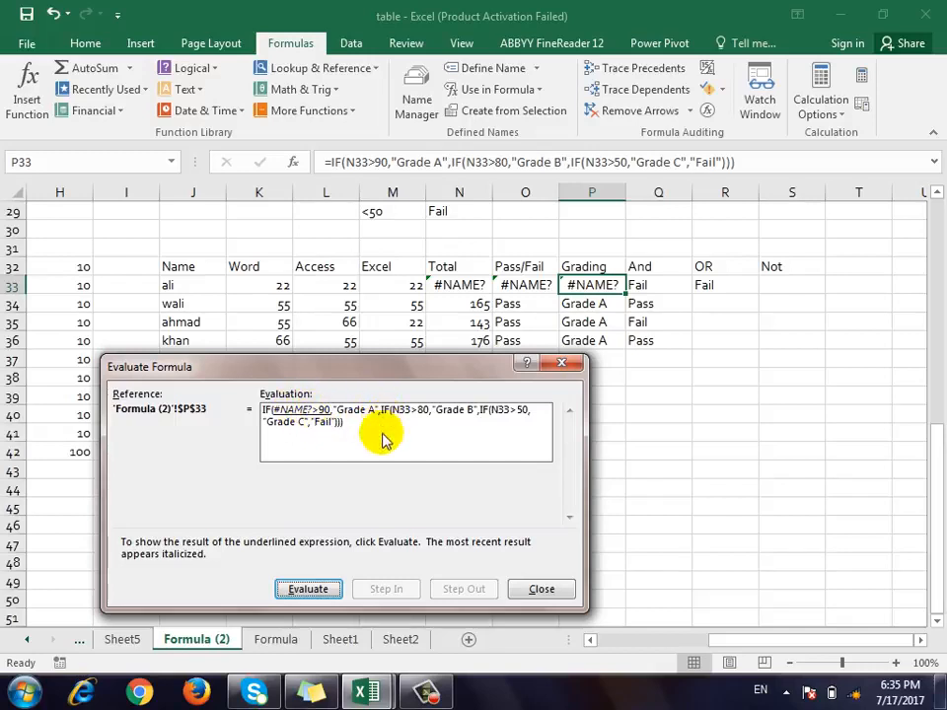
left_click(314, 594)
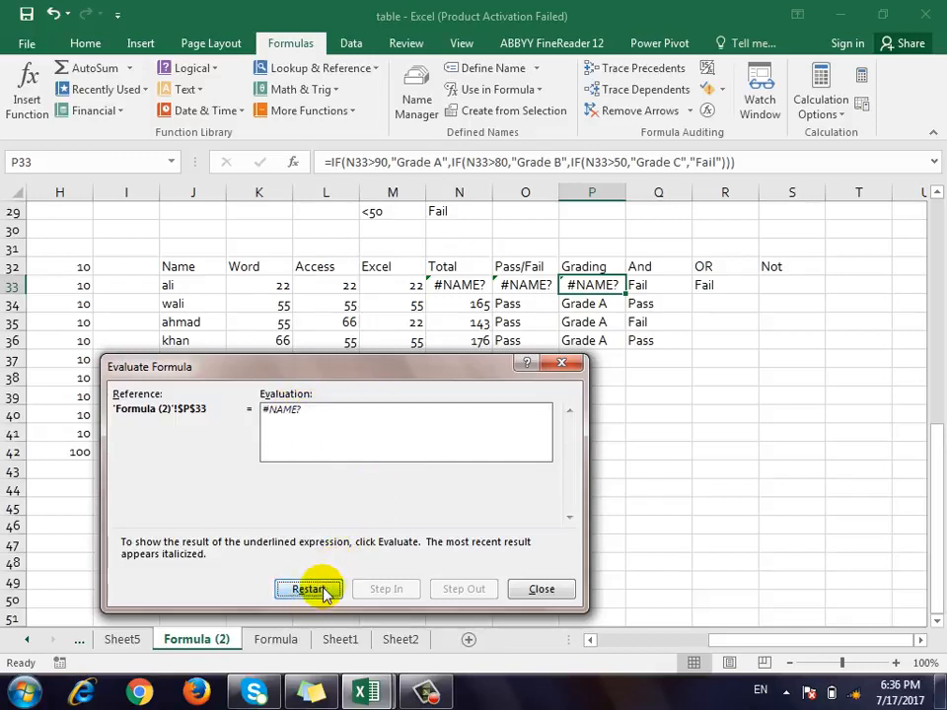
left_click(324, 592)
left_click(324, 592)
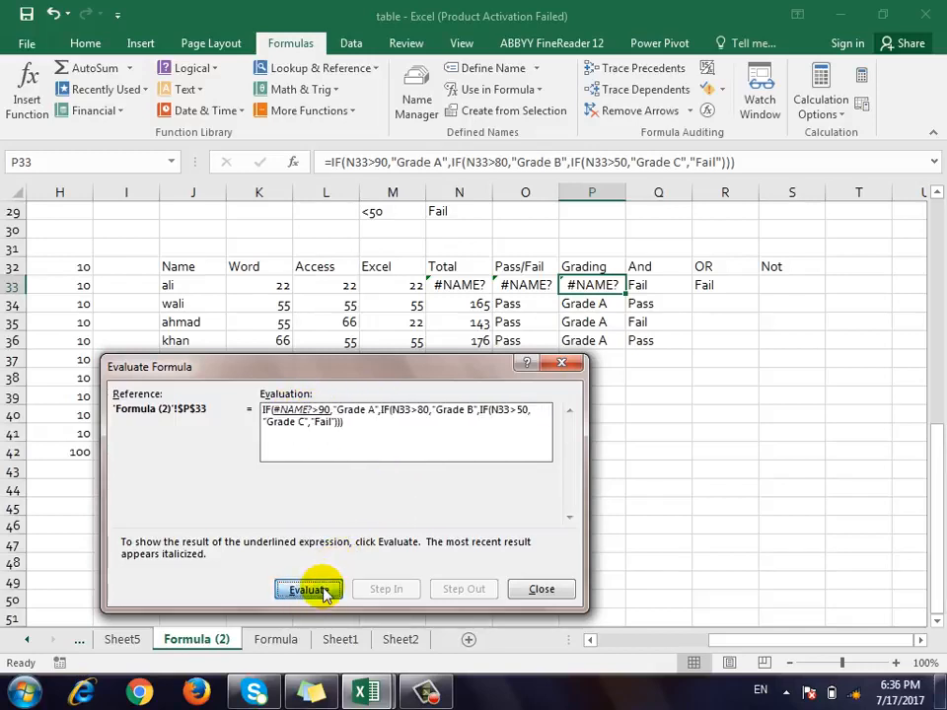
left_click(323, 592)
left_click(324, 592)
left_click(324, 591)
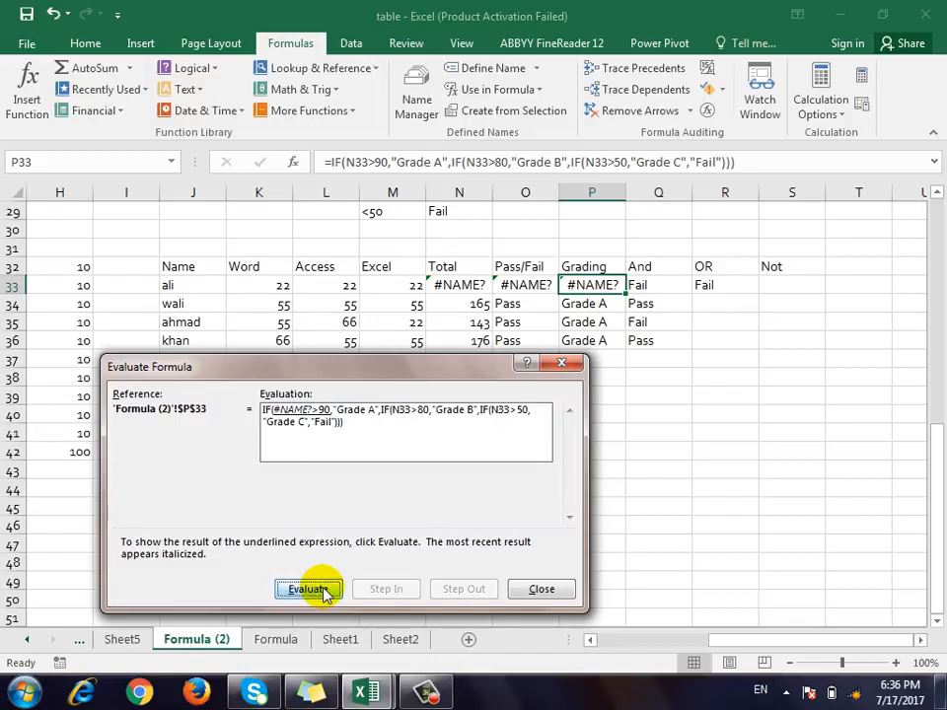
left_click(323, 590)
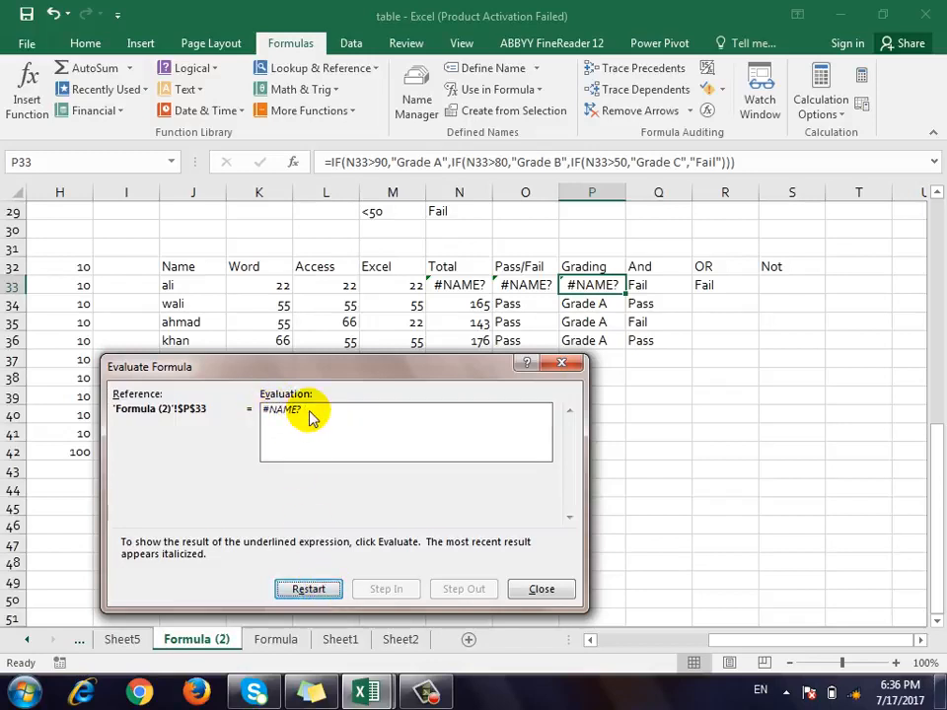
Step: Restart the evaluation of P33, evaluate only its first N33 reference, and close the formula evaluation
left_click(301, 592)
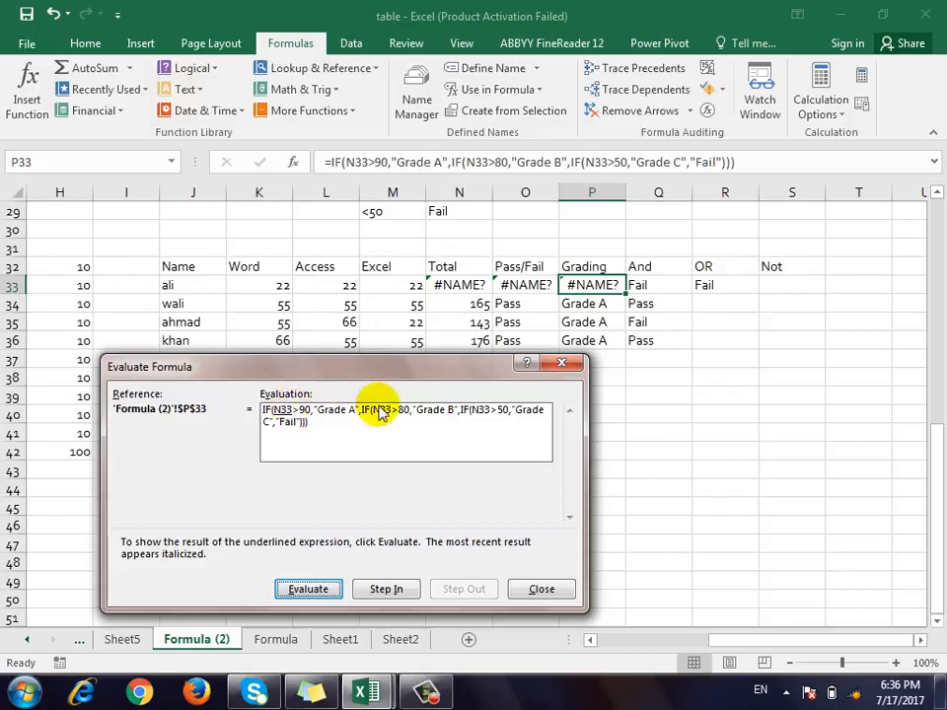
left_click(311, 590)
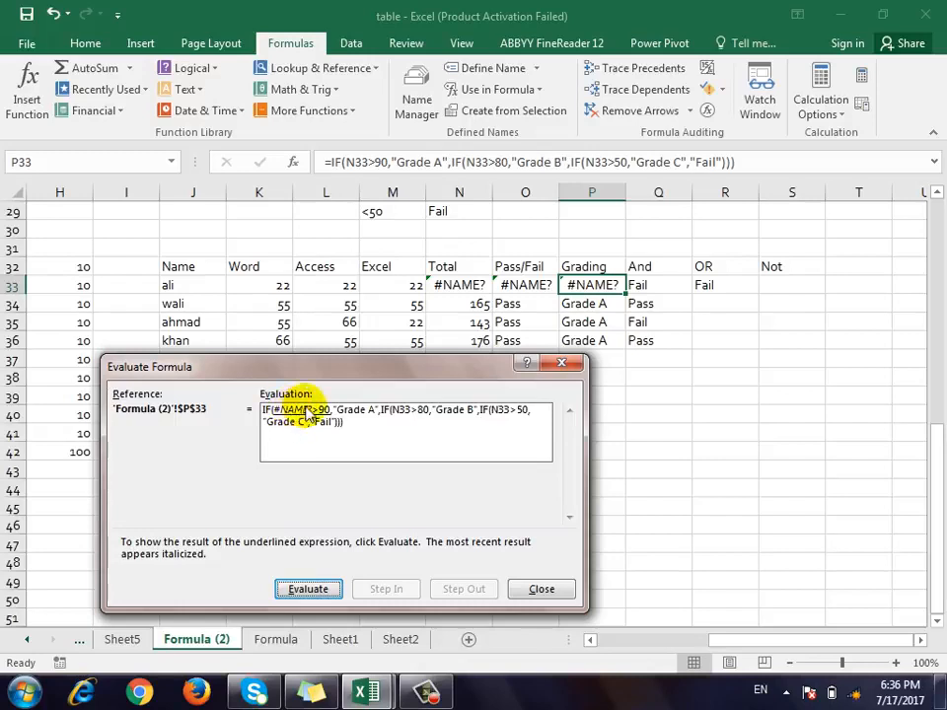
key("Escape")
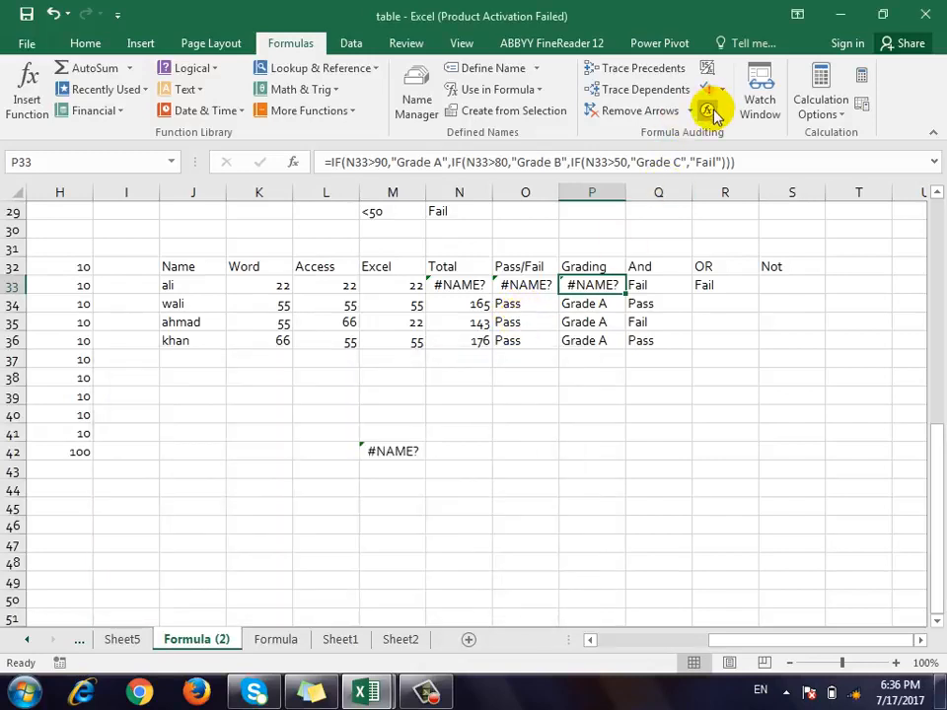
left_click(659, 376)
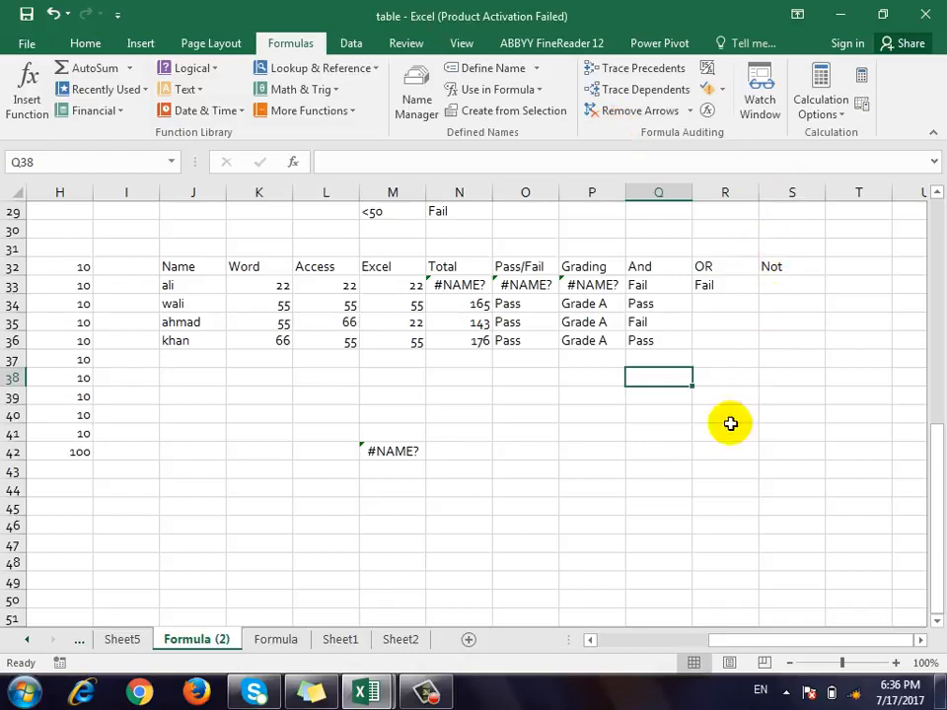
left_click(437, 698)
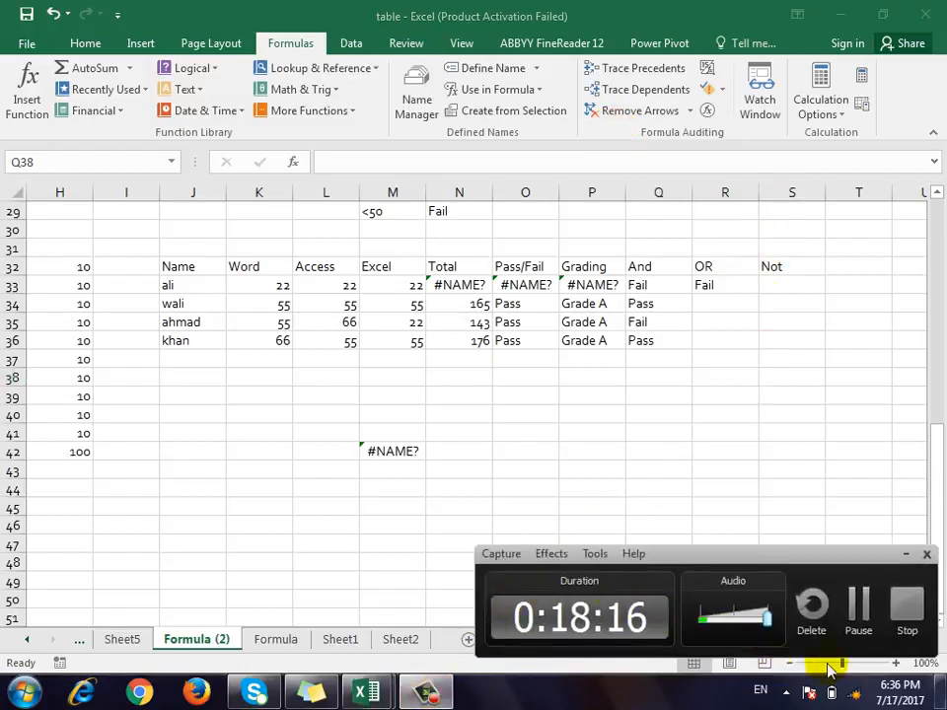